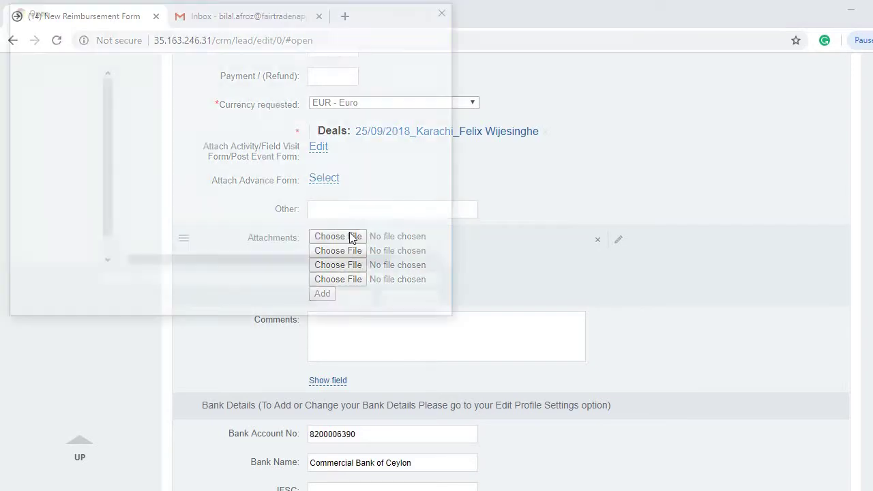
# Step: Attach the PDF "Bangaore airport to Home - 11102018" and the image "Home to Bangalore airport - 07102018" from the octbills folder to the form
pyautogui.doubleClick(156, 110)
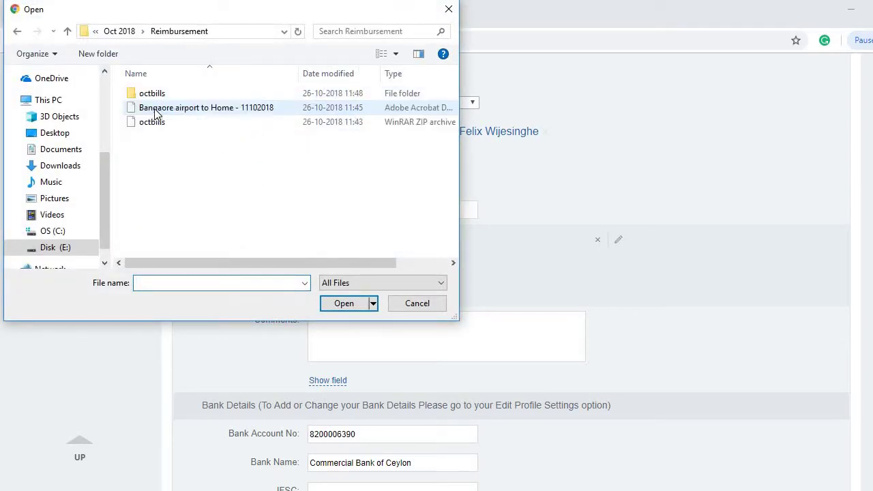
pyautogui.doubleClick(181, 113)
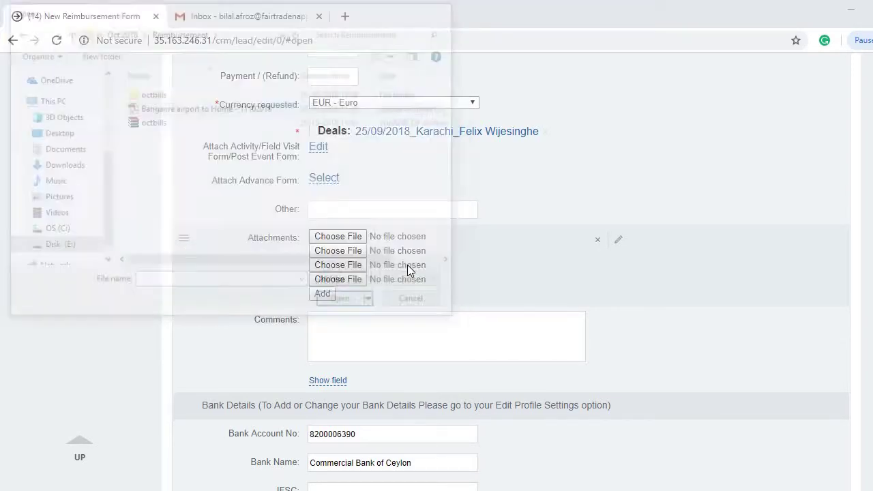
pyautogui.click(338, 252)
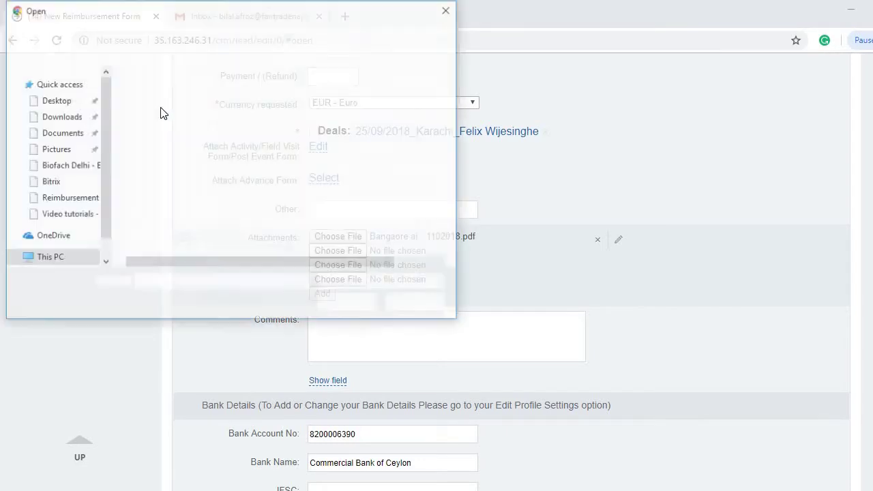
pyautogui.doubleClick(157, 92)
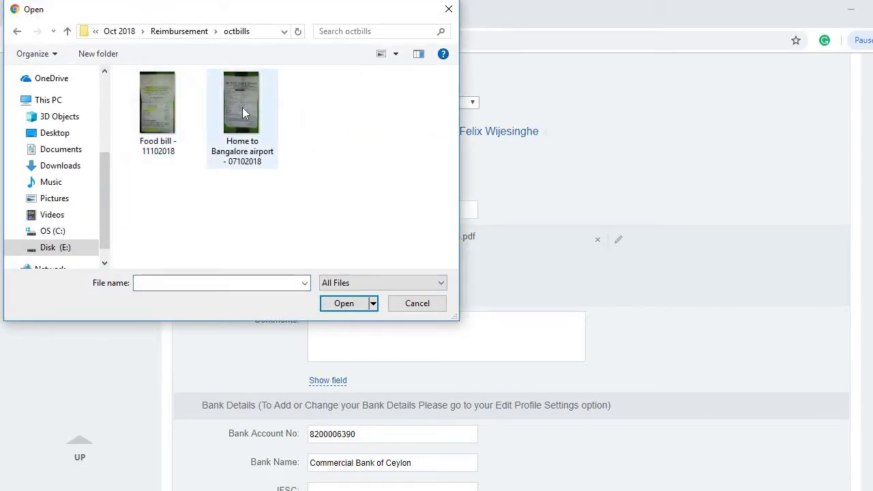
pyautogui.doubleClick(243, 107)
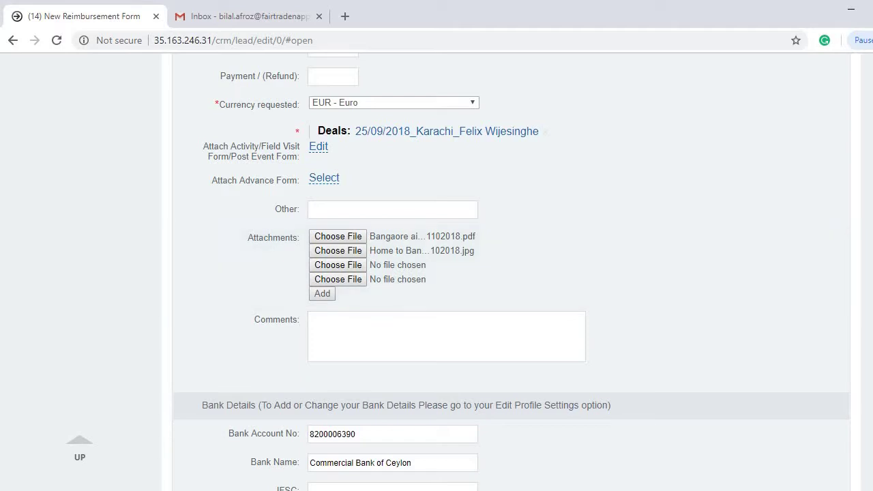
# Step: Review the form's bank details, the profile settings options in the account menu, and the Reimbursement Details section
pyautogui.scroll(-5, 511, 273)
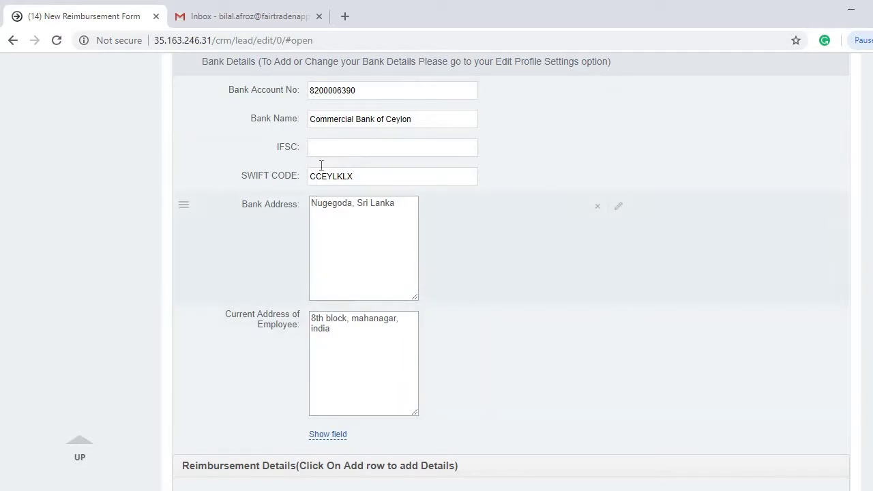
pyautogui.scroll(15, 512, 273)
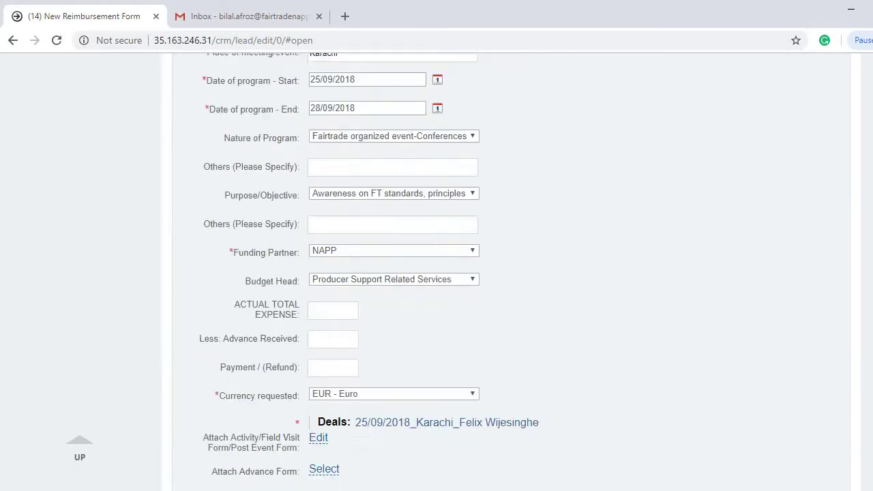
pyautogui.scroll(2, 512, 273)
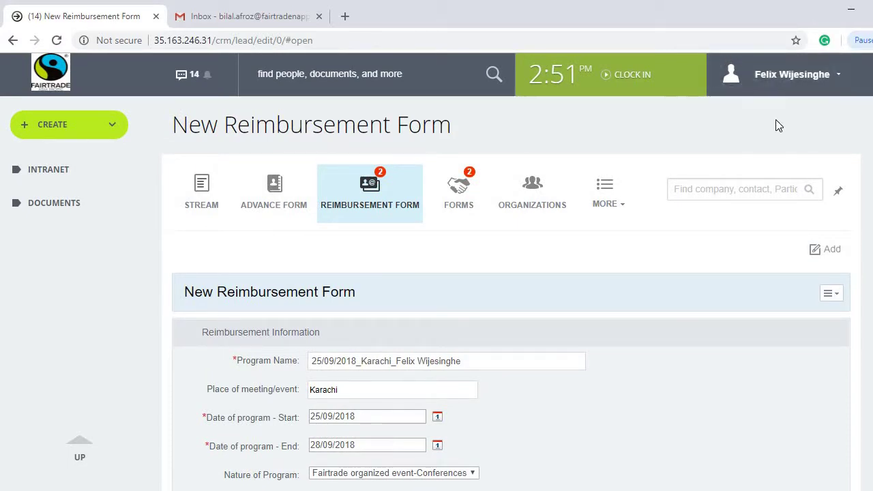
pyautogui.click(827, 82)
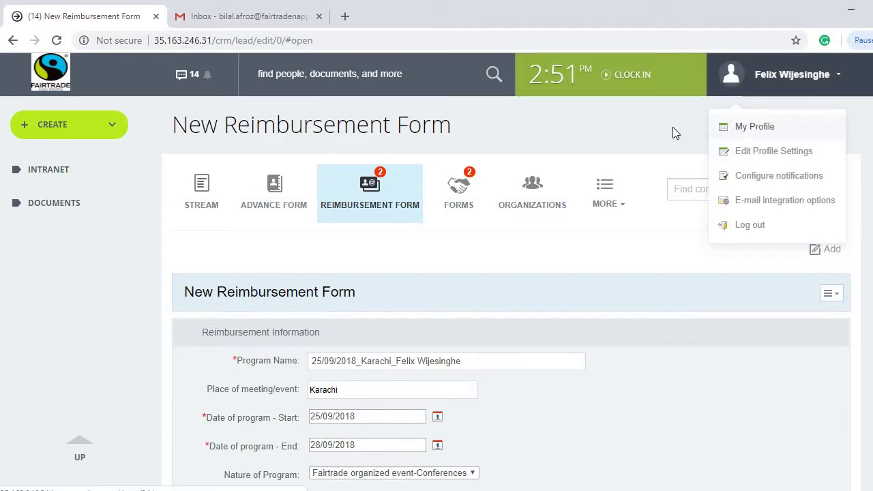
pyautogui.click(722, 117)
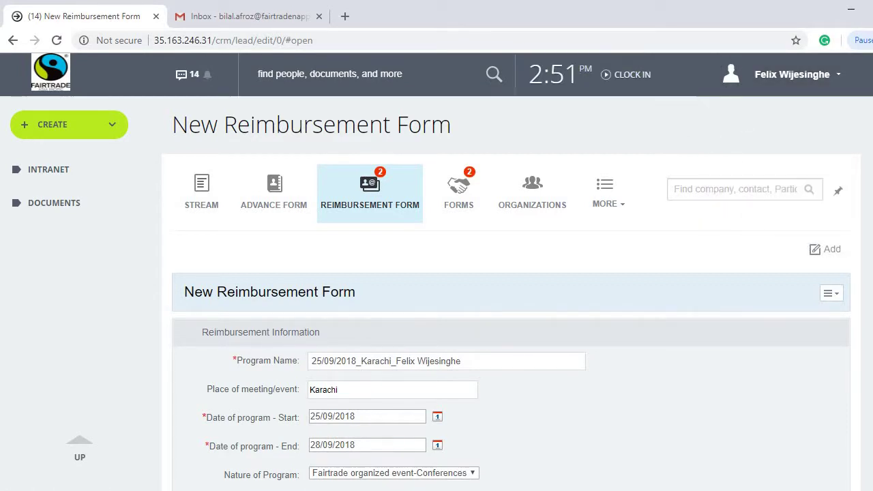
pyautogui.scroll(-6, 722, 117)
pyautogui.scroll(-7, 374, 289)
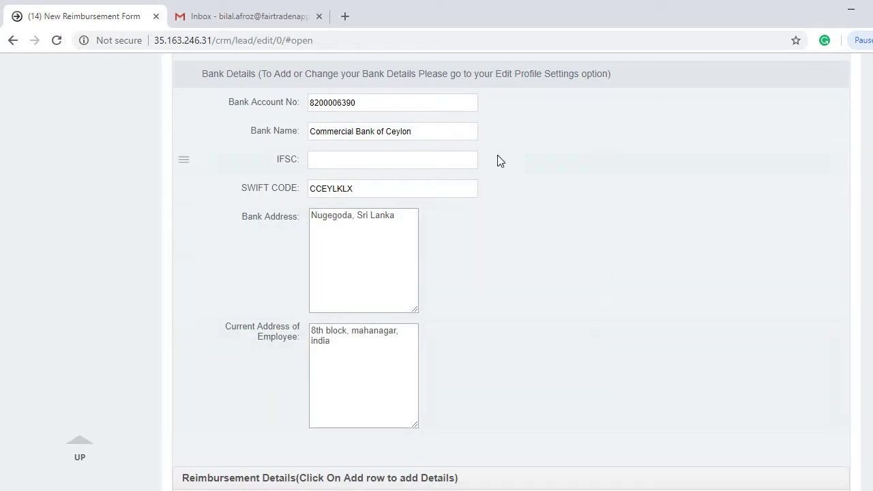
pyautogui.scroll(-5, 241, 229)
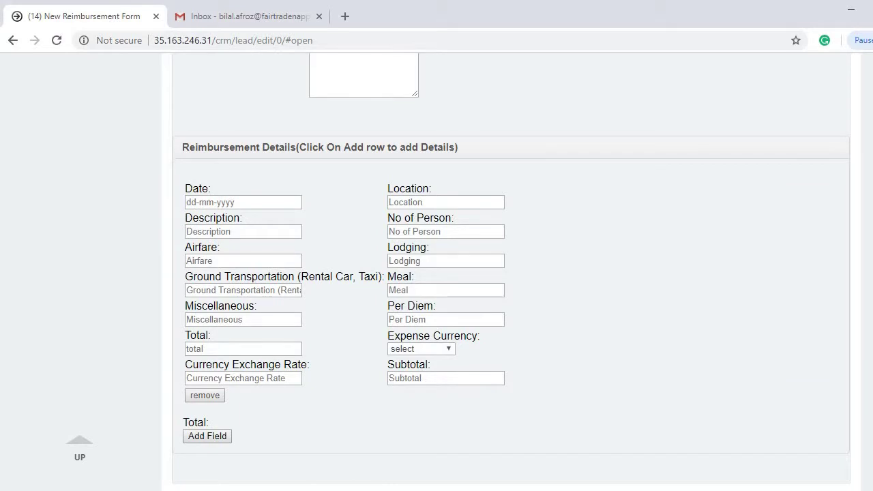
pyautogui.scroll(-1, 269, 189)
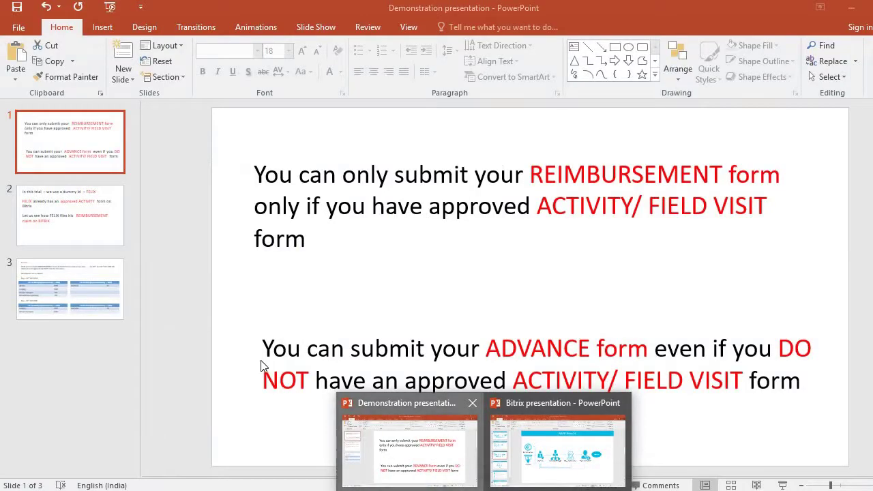
# Step: Switch to the Demonstration presentation in PowerPoint and examine the expense tables for both days on slide 3
pyautogui.click(409, 452)
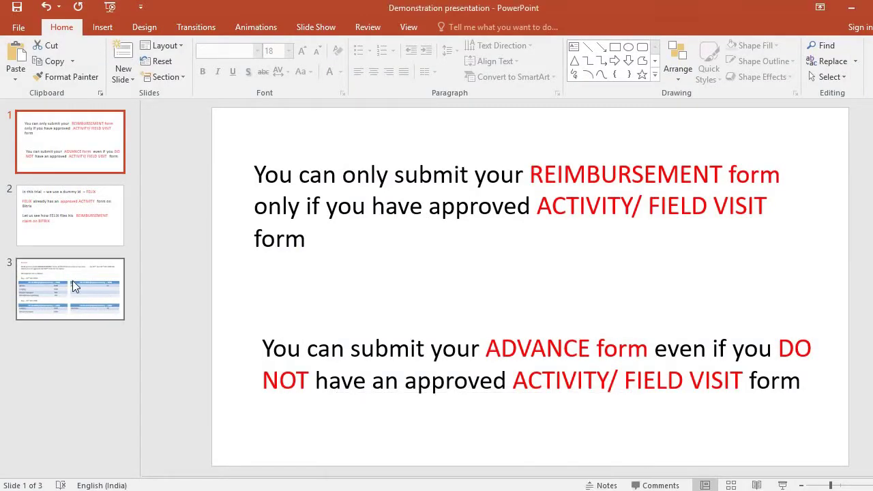
pyautogui.click(73, 280)
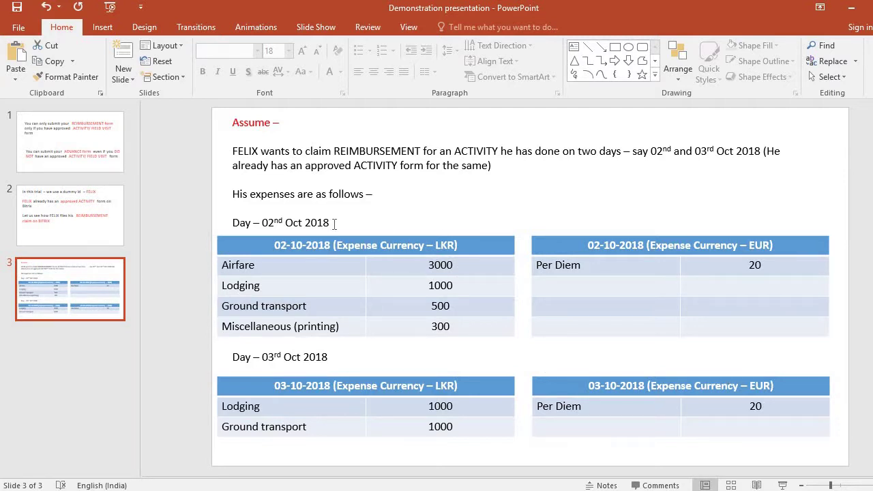
pyautogui.moveTo(335, 224); pyautogui.dragTo(233, 228)
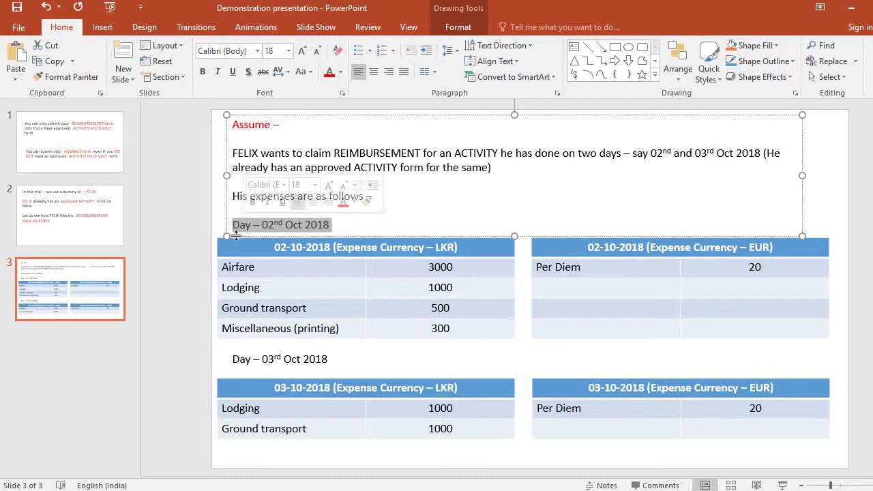
pyautogui.click(322, 346)
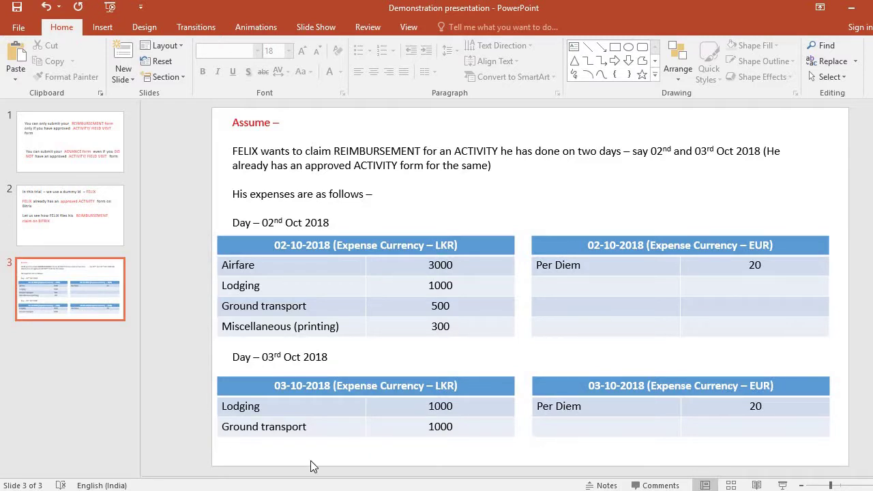
# Step: In the browser's reimbursement form, enter date 02-10-2018, location Colombo, description "Expenses incurred on Day 1" and 1 as the number of persons
pyautogui.hotkey('alt', 'Tab')
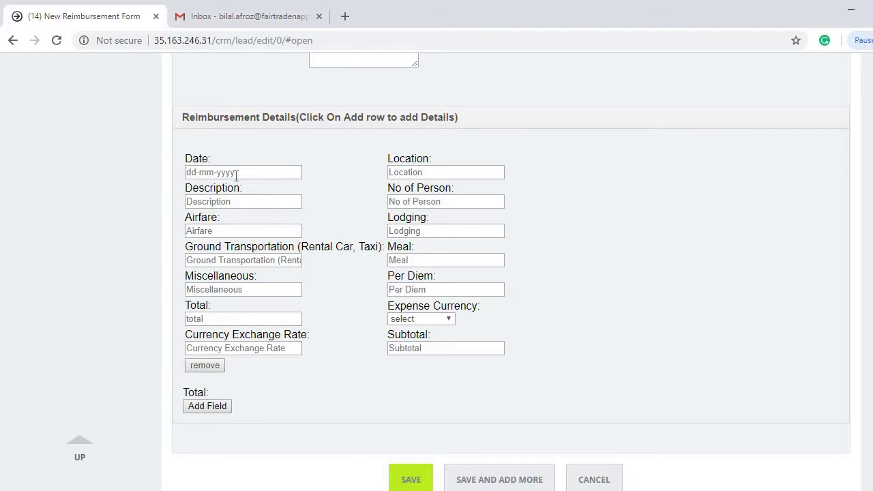
pyautogui.write('02-10-2018')
pyautogui.click(422, 167)
pyautogui.write('Colombo')
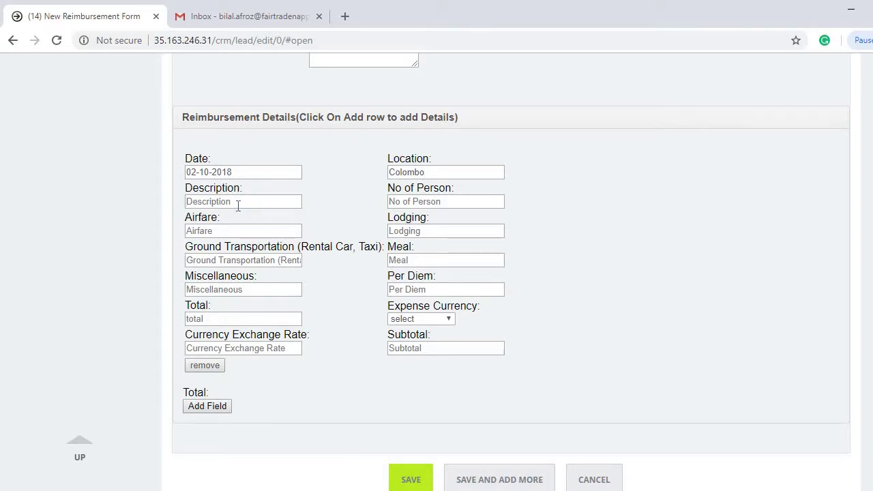
pyautogui.write('Expenses on')
pyautogui.write('incu')
pyautogui.write('rred on Day 1')
pyautogui.click(394, 201)
pyautogui.write('1')
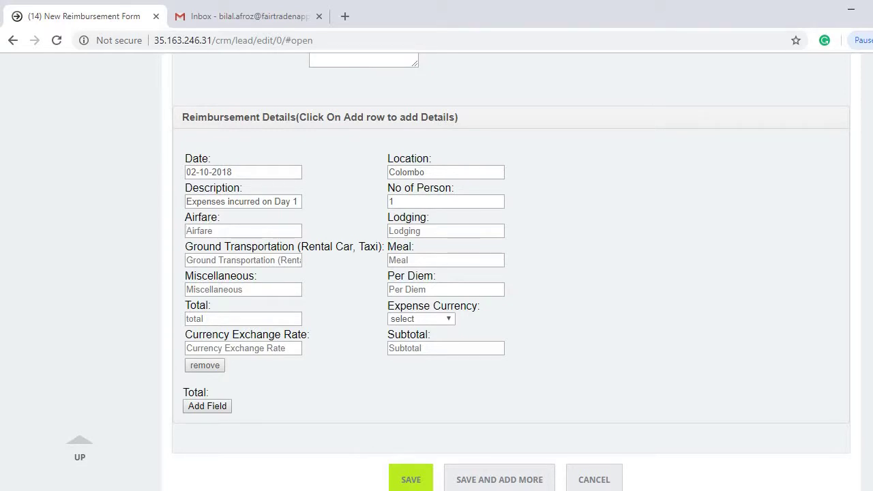
# Step: Look up the 02-10-2018 airfare in the PowerPoint presentation and enter 3000 as the airfare in the reimbursement form
pyautogui.click(354, 444)
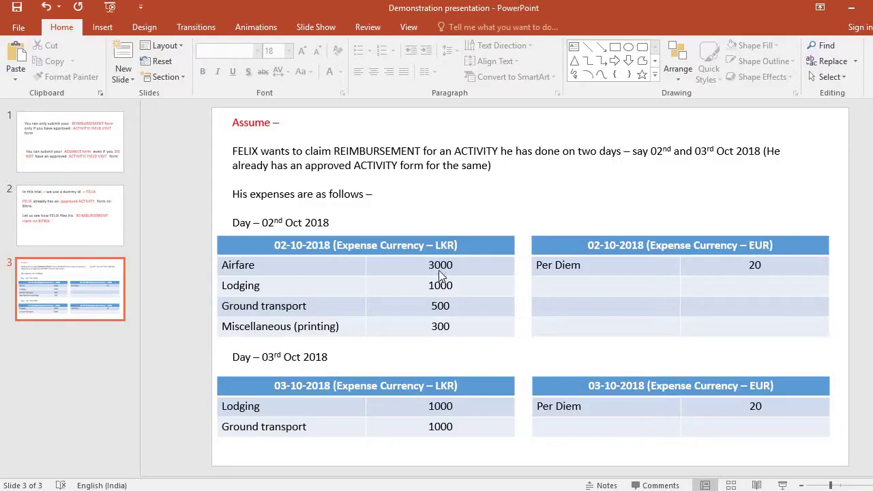
pyautogui.hotkey('alt', 'Tab')
pyautogui.write('300')
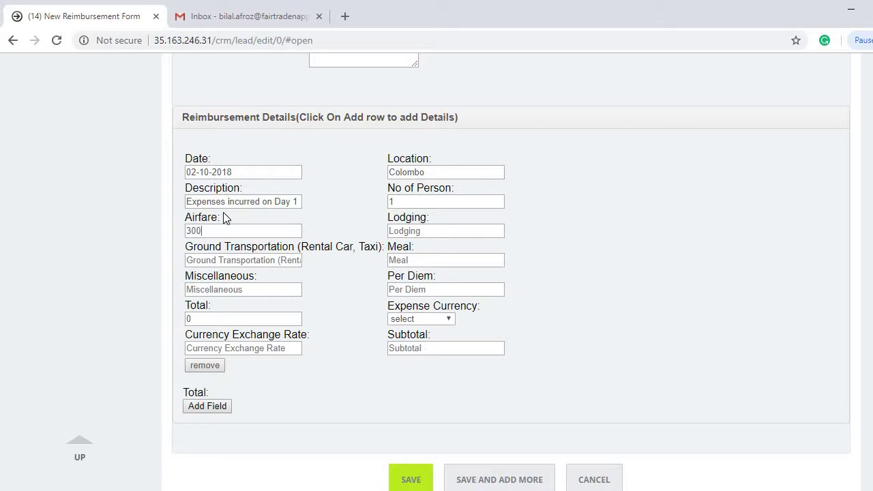
pyautogui.click(162, 259)
# Step: Switch to the PowerPoint demonstration presentation and examine which 02-10-2018 expenses are listed under the LKR currency
pyautogui.click(434, 319)
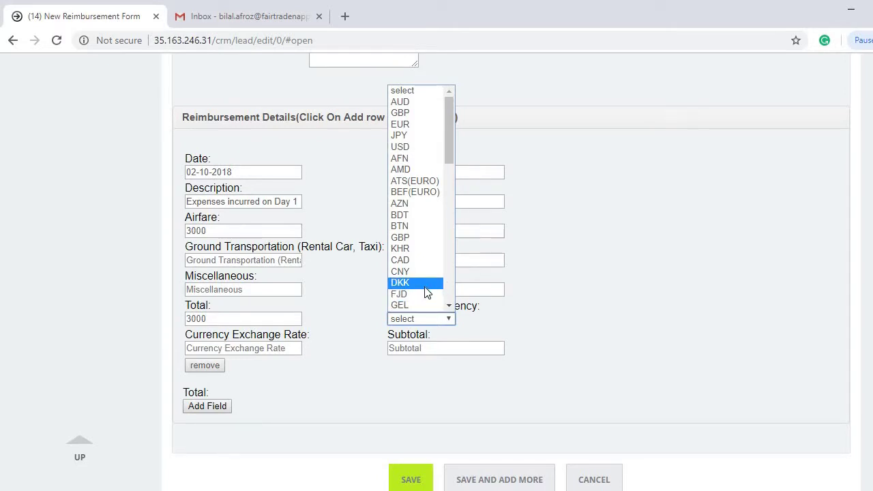
pyautogui.click(484, 490)
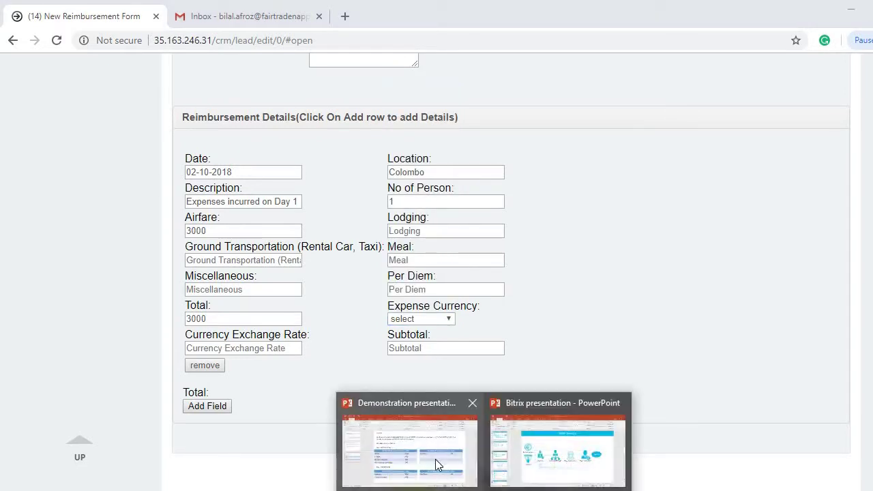
pyautogui.click(437, 464)
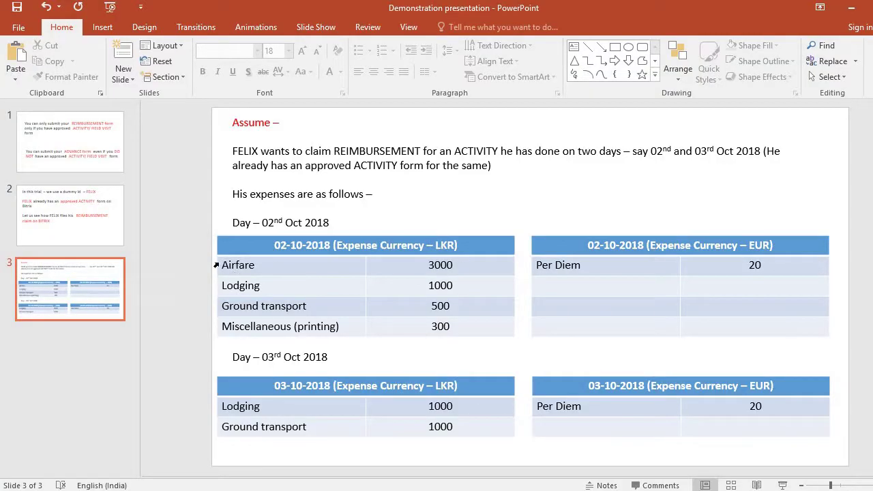
pyautogui.moveTo(226, 268); pyautogui.dragTo(432, 322)
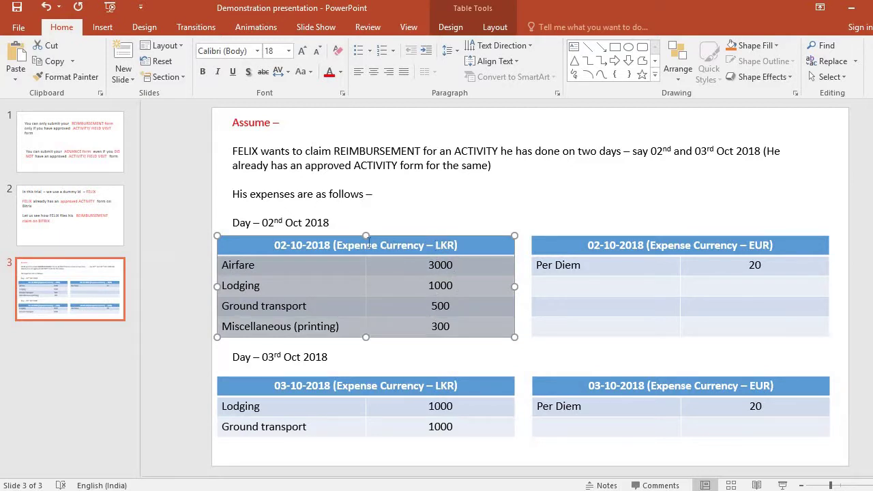
pyautogui.click(432, 238)
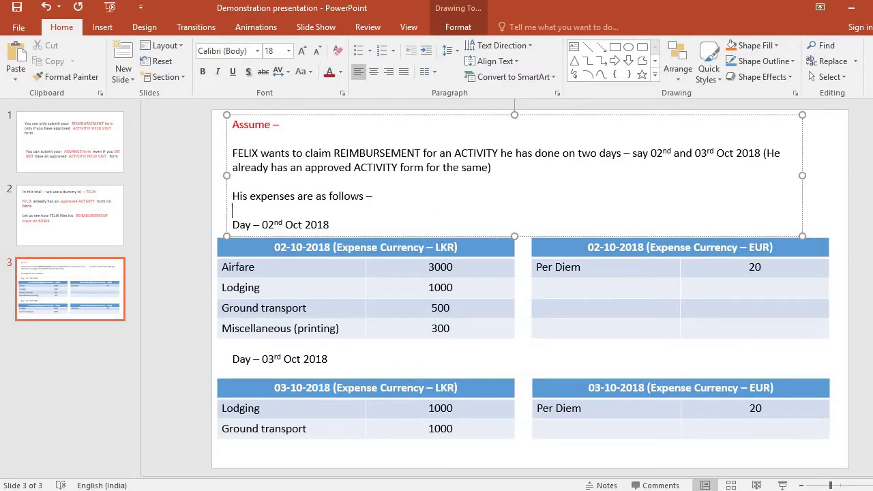
# Step: Switch back to the reimbursement form in the browser and set the expense currency to LKR
pyautogui.hotkey('alt', 'Tab')
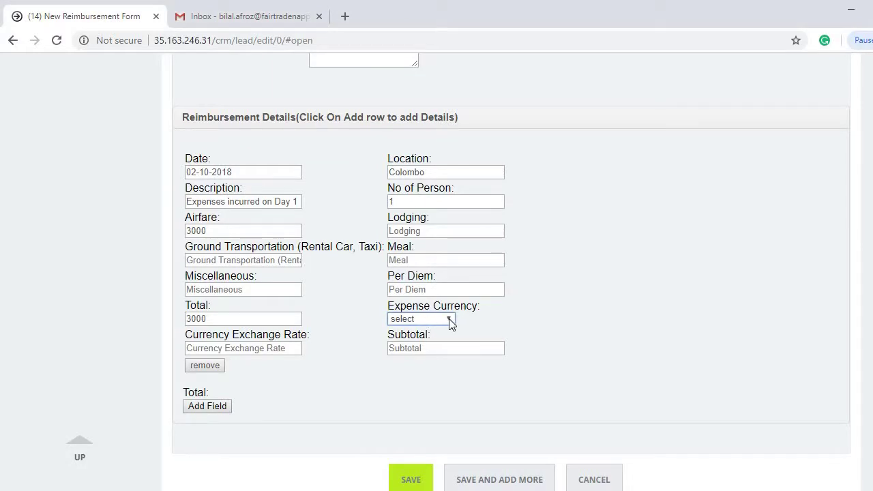
pyautogui.click(448, 320)
pyautogui.press('k')
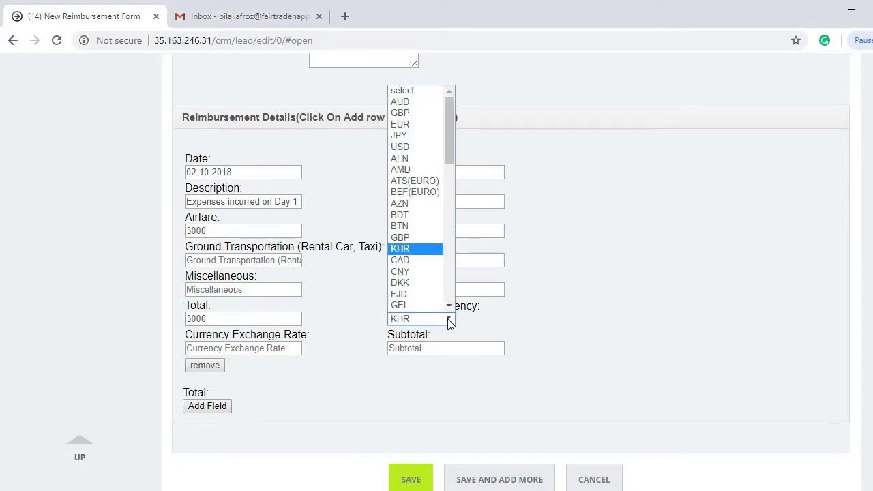
pyautogui.press('l')
pyautogui.press('k')
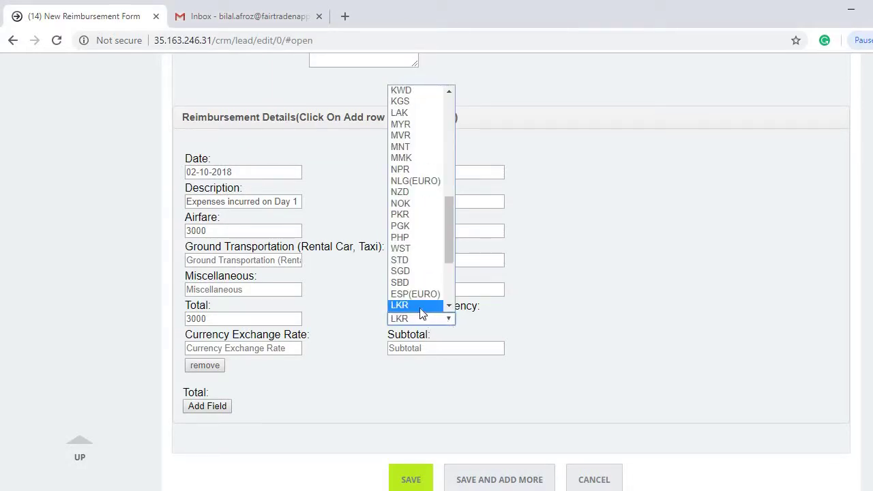
pyautogui.click(420, 305)
pyautogui.click(355, 321)
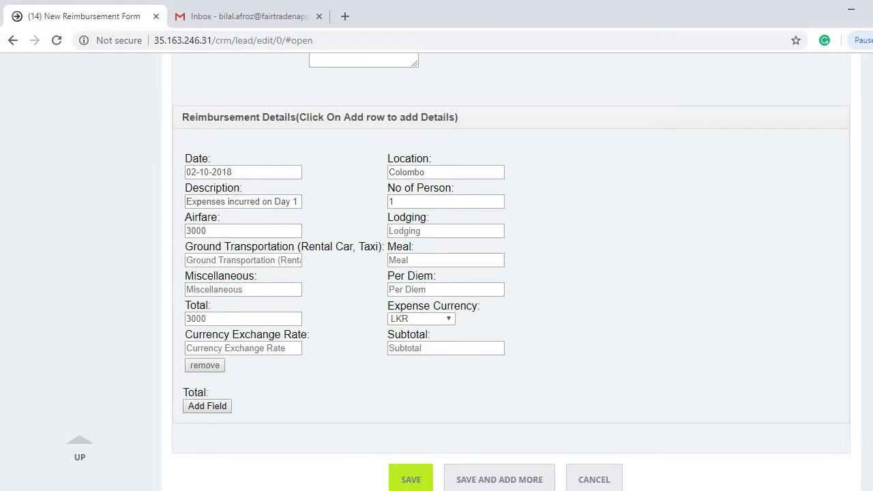
# Step: Look up the 02-10-2018 lodging cost in the PowerPoint presentation and enter 1000 as the lodging in the reimbursement form
pyautogui.hotkey('alt', 'Tab')
pyautogui.click(423, 292)
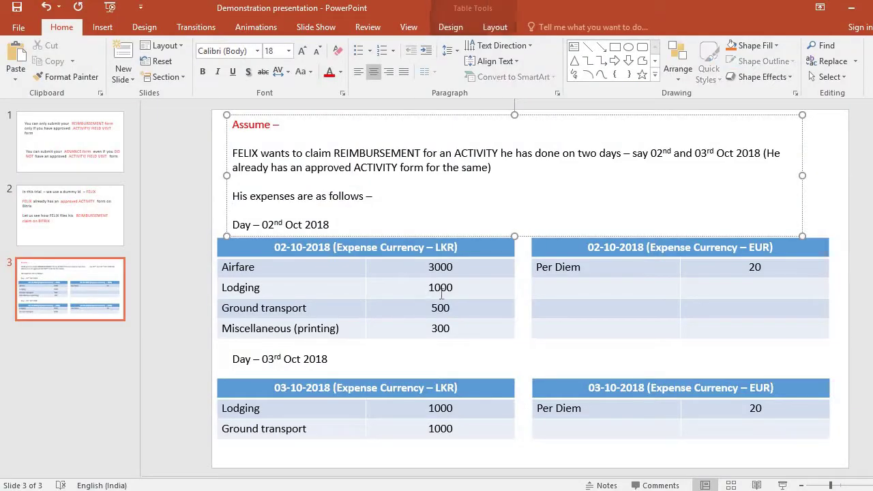
pyautogui.hotkey('alt', 'Tab')
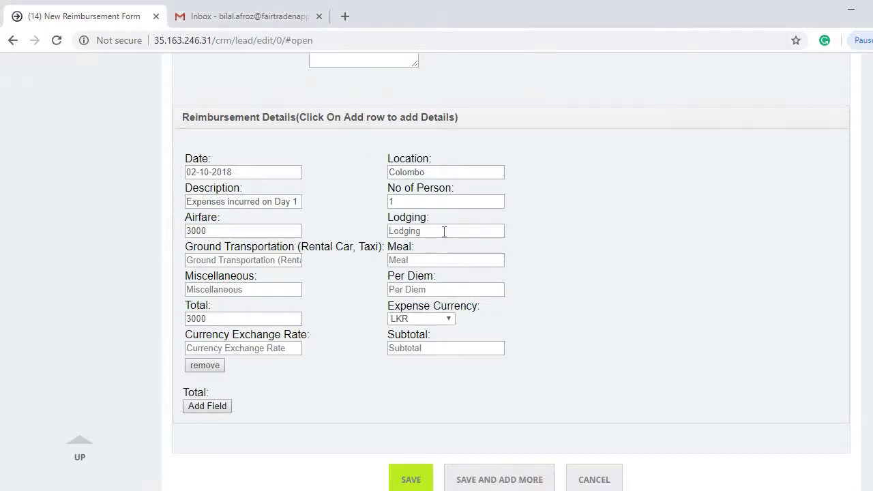
pyautogui.click(445, 232)
pyautogui.write('1000')
# Step: Look up the 02-10-2018 ground transport and miscellaneous costs in the PowerPoint presentation and enter 500 and 300 in the reimbursement form
pyautogui.hotkey('alt', 'Tab')
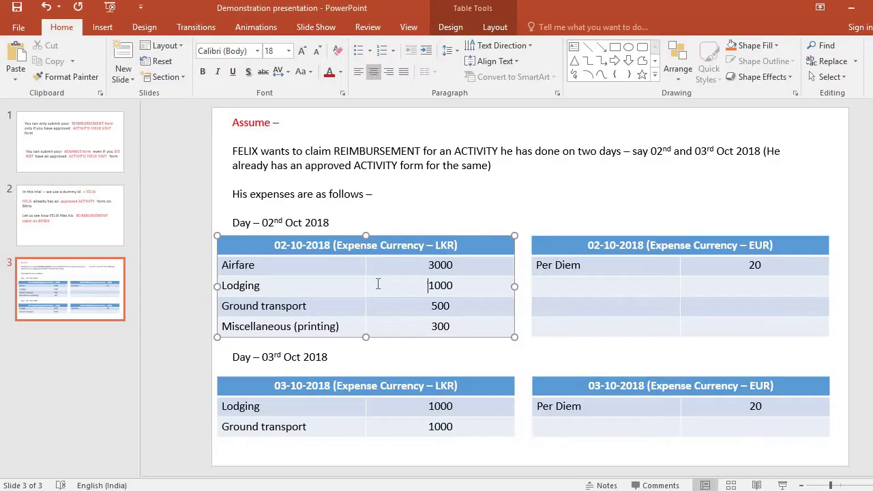
pyautogui.hotkey('alt', 'Tab')
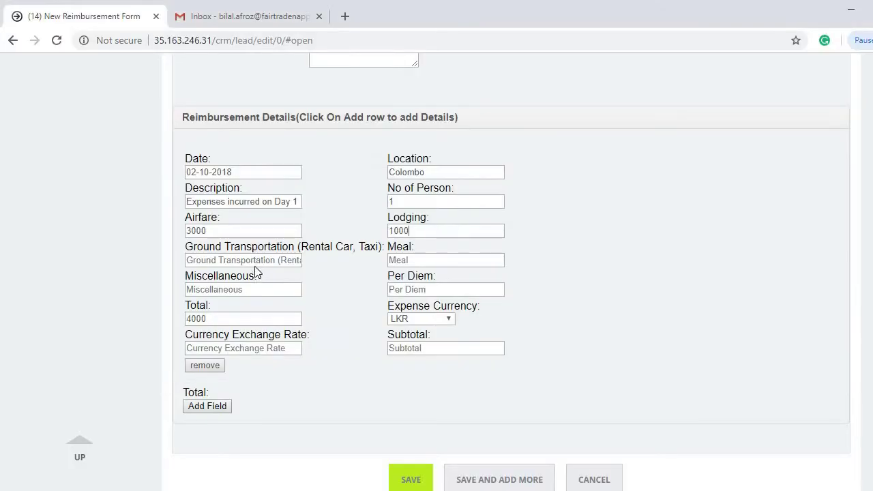
pyautogui.write('500')
pyautogui.hotkey('alt', 'Tab')
pyautogui.hotkey('alt', 'Tab')
pyautogui.write('300')
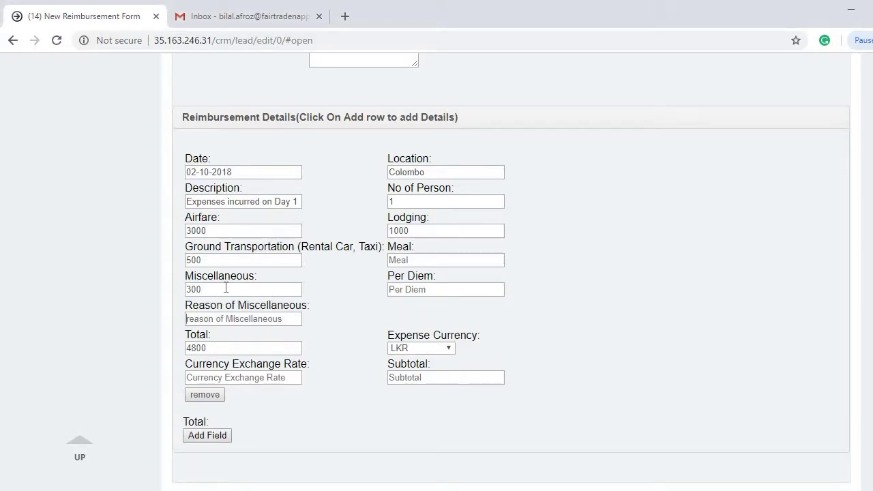
# Step: Look up the miscellaneous expense's purpose in the PowerPoint presentation and enter "Printing cost" as its reason in the reimbursement form
pyautogui.click(193, 292)
pyautogui.moveTo(208, 292); pyautogui.dragTo(187, 291)
pyautogui.click(204, 290)
pyautogui.hotkey('alt', 'Tab')
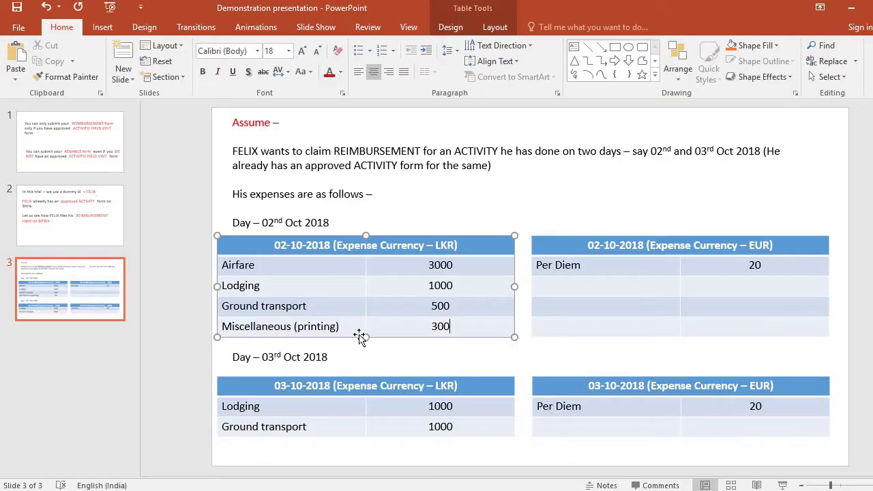
pyautogui.hotkey('alt', 'Tab')
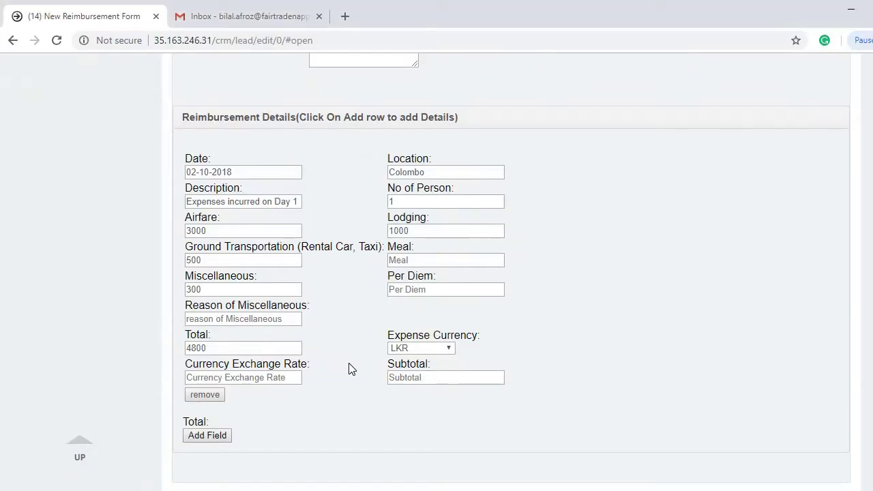
pyautogui.write('Prin')
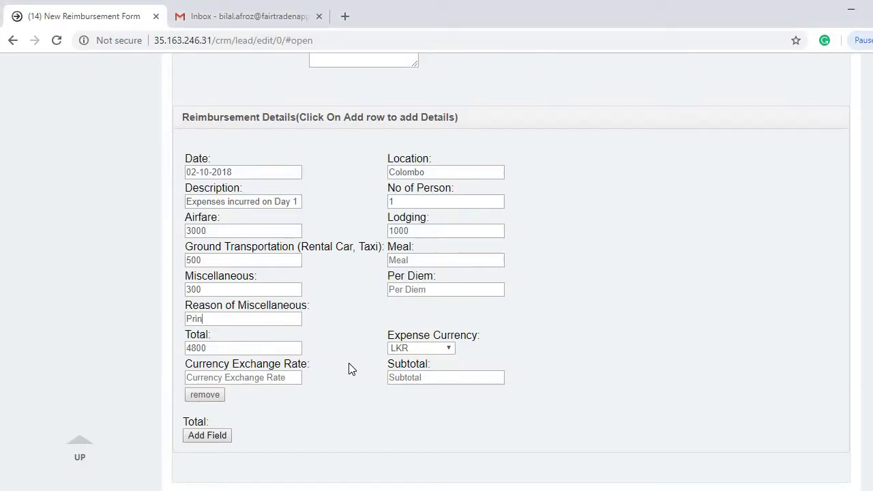
pyautogui.write('ting cost')
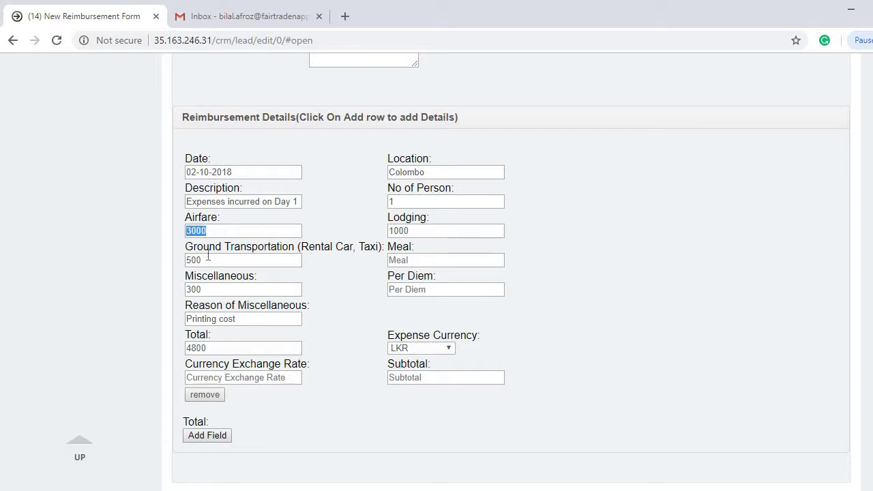
# Step: Review the expense amounts entered for 02-10-2018 and proceed to the currency exchange rate
pyautogui.press('Tab')
pyautogui.press('Tab')
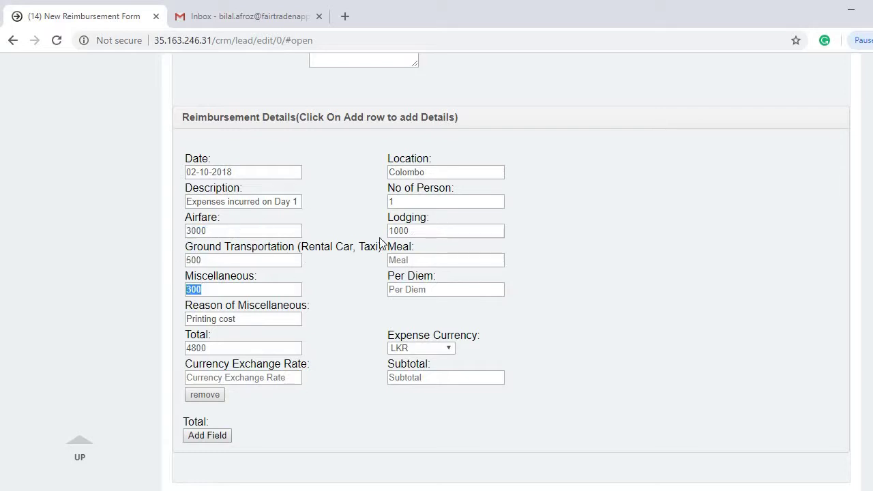
pyautogui.press('Tab')
pyautogui.press('Tab')
pyautogui.press('Tab')
# Step: Open the OANDA currency converter at oanda.com/currency/converter/ in a new browser tab
pyautogui.click(345, 16)
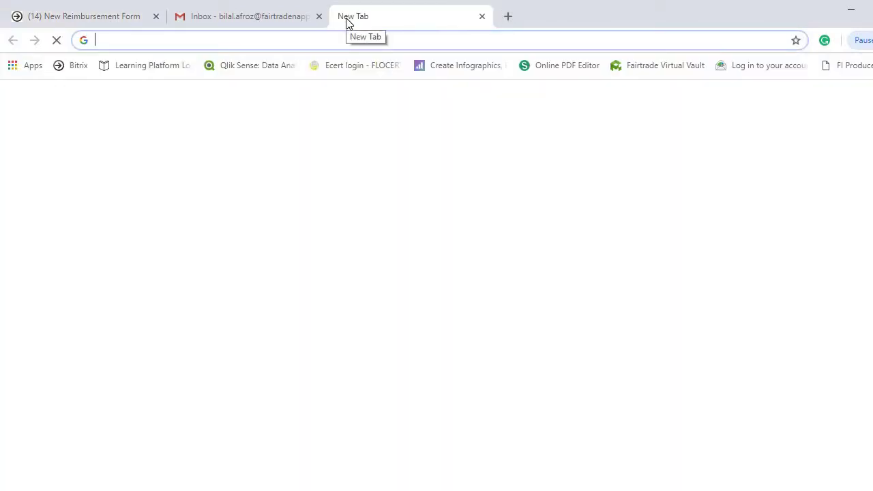
pyautogui.write('oanda')
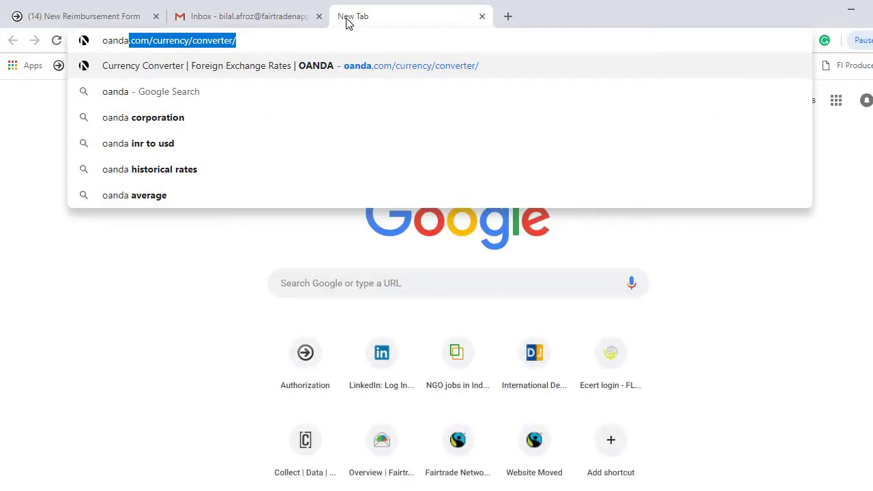
pyautogui.press('Return')
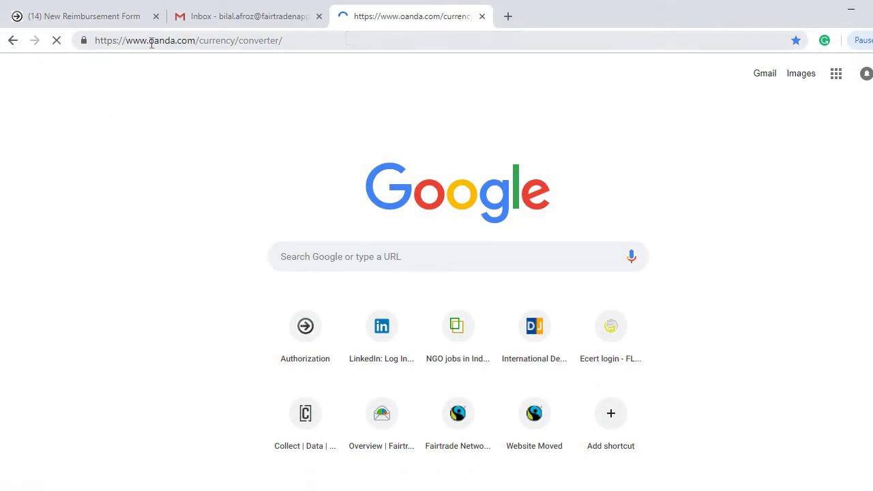
pyautogui.moveTo(149, 41); pyautogui.dragTo(176, 45)
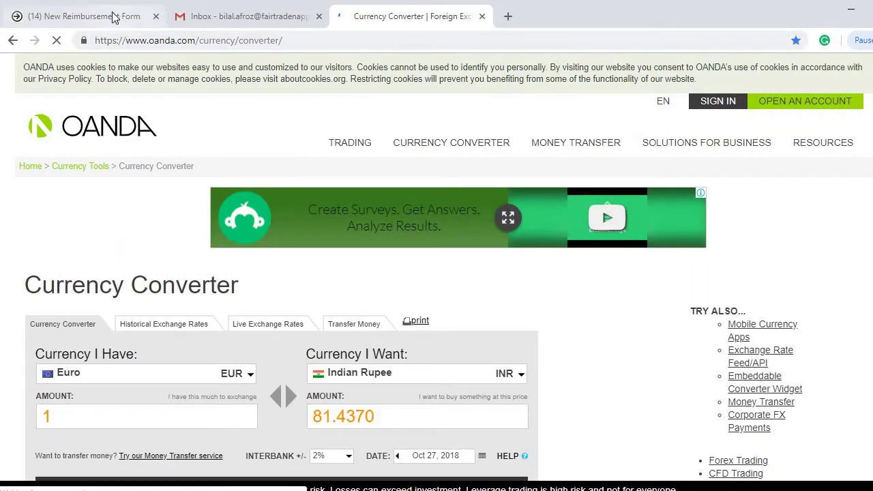
# Step: Return to the reimbursement form and check the total and expense date needed for the currency conversion
pyautogui.click(82, 16)
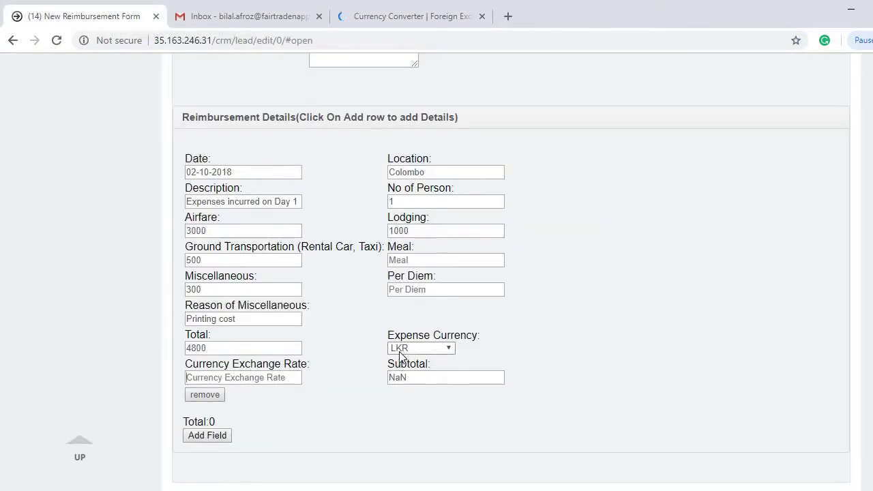
pyautogui.moveTo(209, 348); pyautogui.dragTo(186, 352)
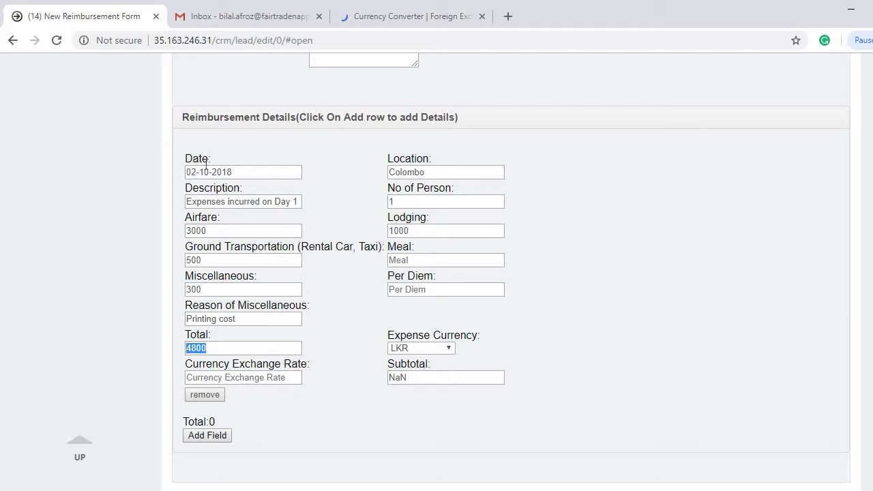
pyautogui.moveTo(209, 172); pyautogui.dragTo(186, 174)
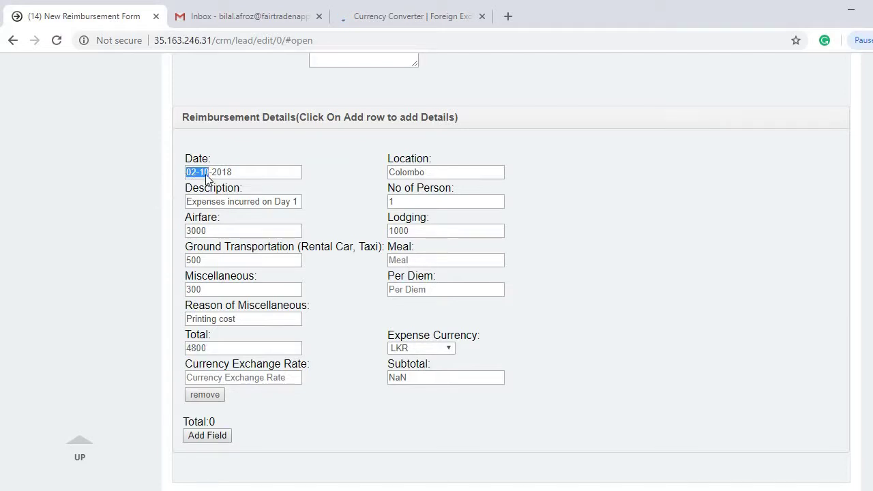
pyautogui.click(317, 179)
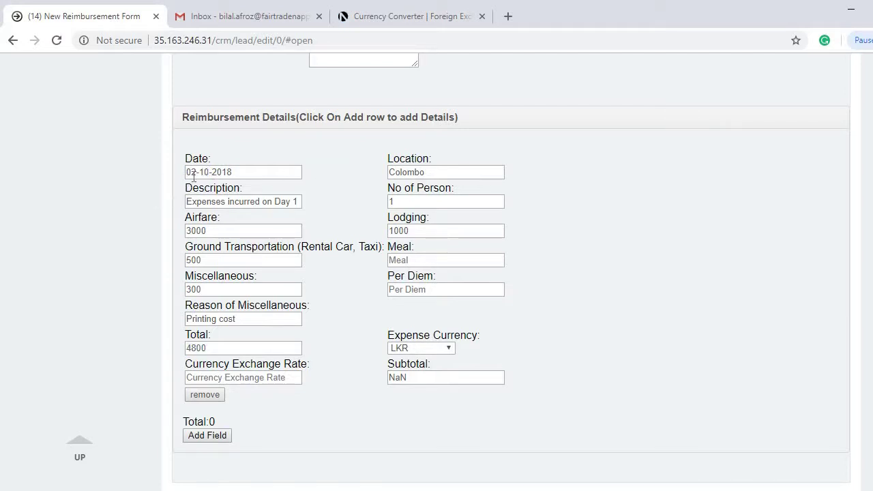
# Step: Switch to the OANDA converter and set the target currency to Sri Lanka Rupee (LKR) and the date to Oct 2, 2018
pyautogui.click(380, 25)
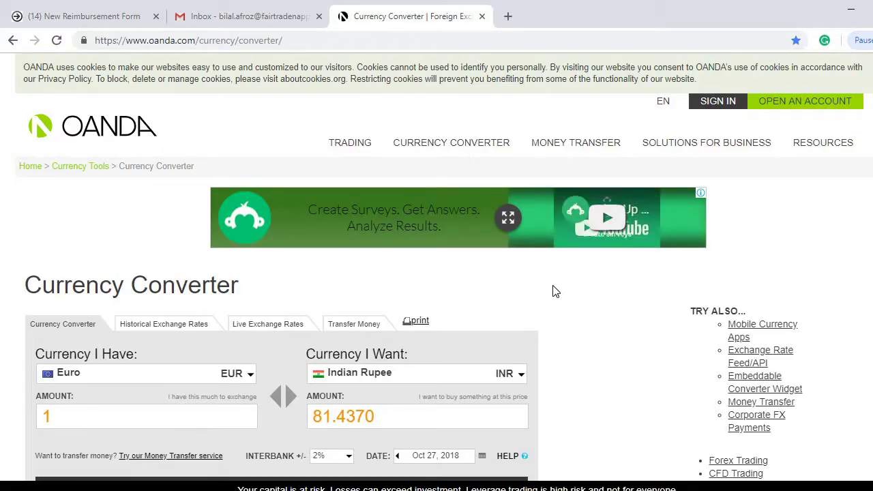
pyautogui.scroll(-3, 68, 203)
pyautogui.scroll(1, 68, 203)
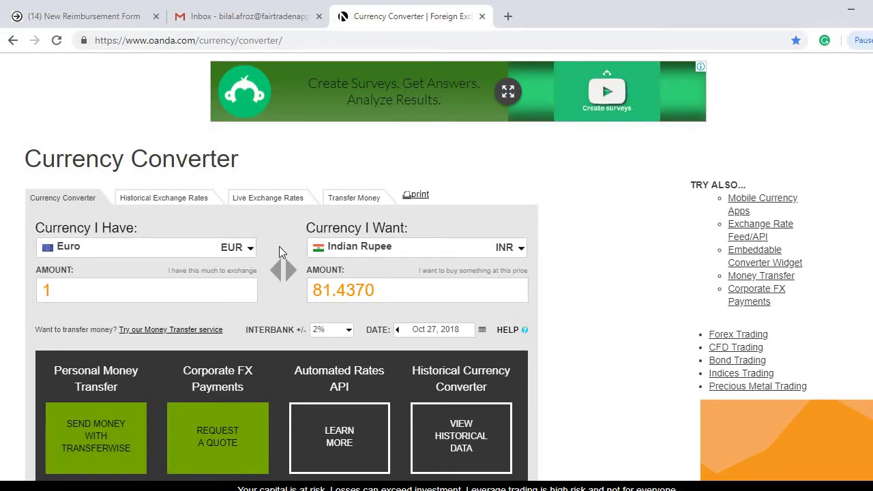
pyautogui.click(365, 254)
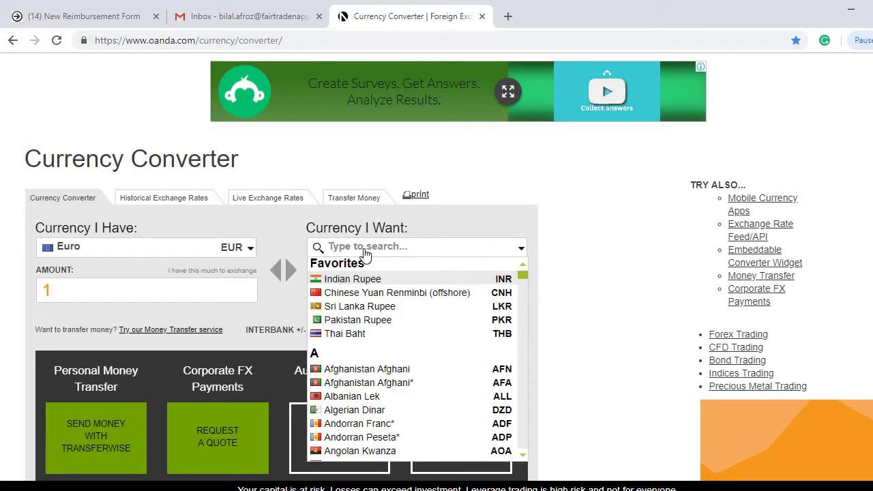
pyautogui.write('lk')
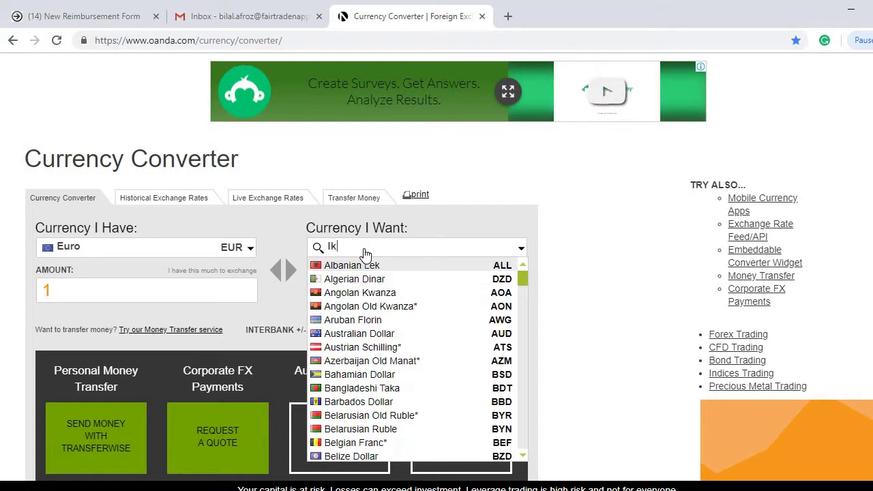
pyautogui.write('r')
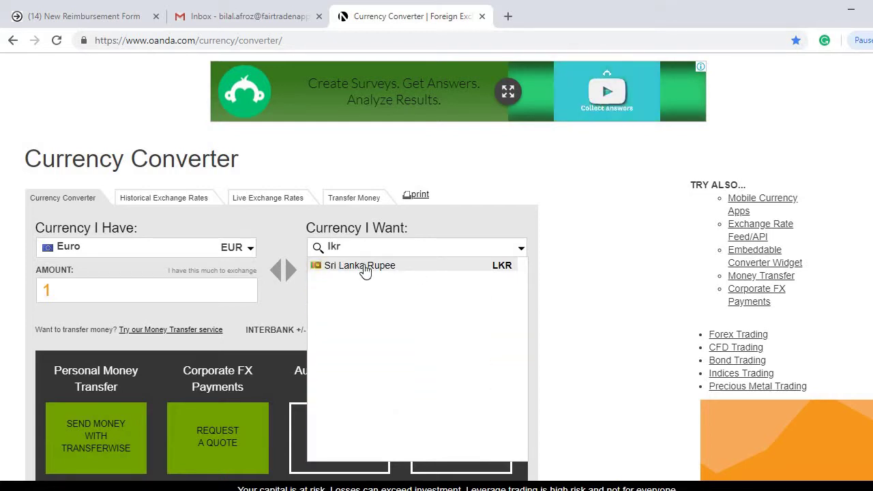
pyautogui.click(364, 265)
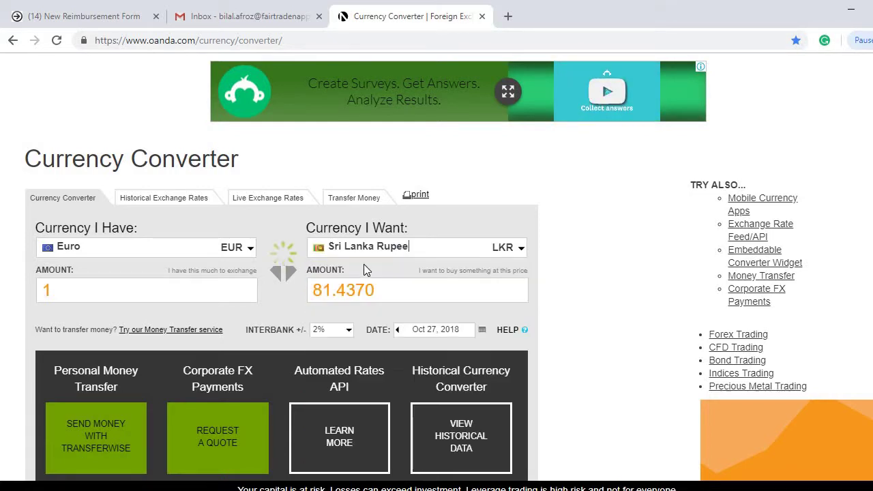
pyautogui.click(423, 330)
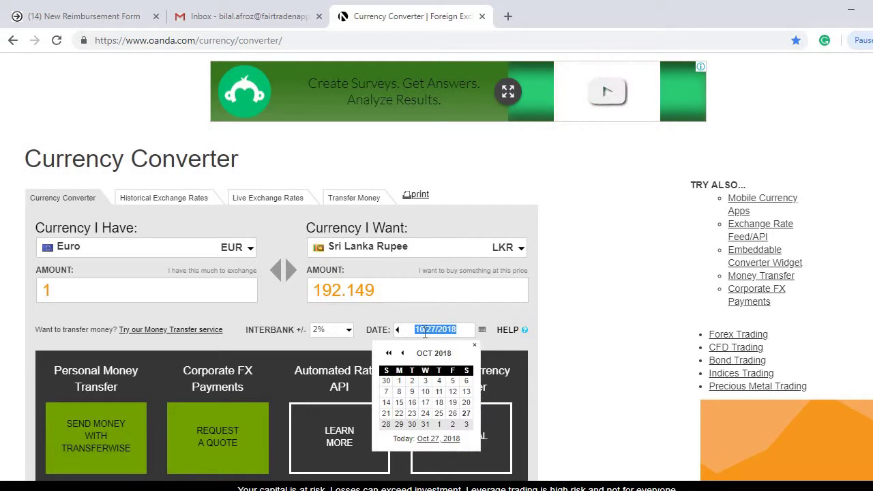
pyautogui.click(413, 382)
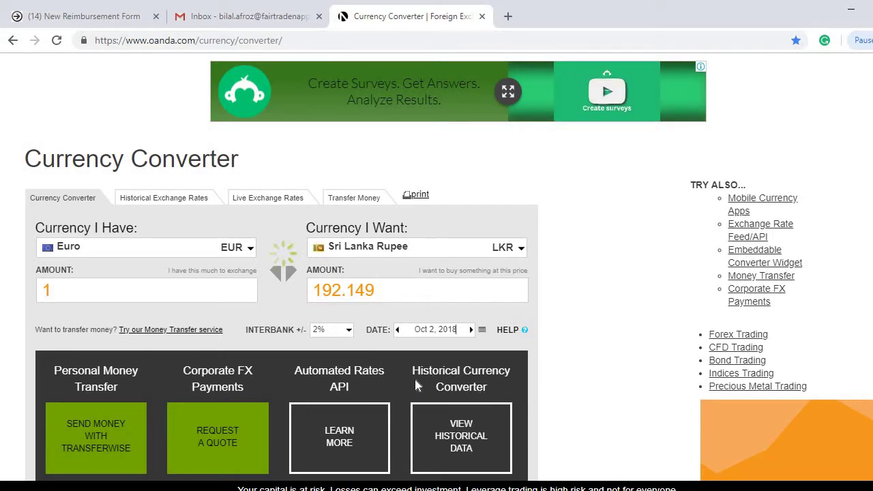
# Step: Compare the conversion at an interbank rate of 0% and restore the rate to 2%
pyautogui.click(349, 331)
pyautogui.click(327, 341)
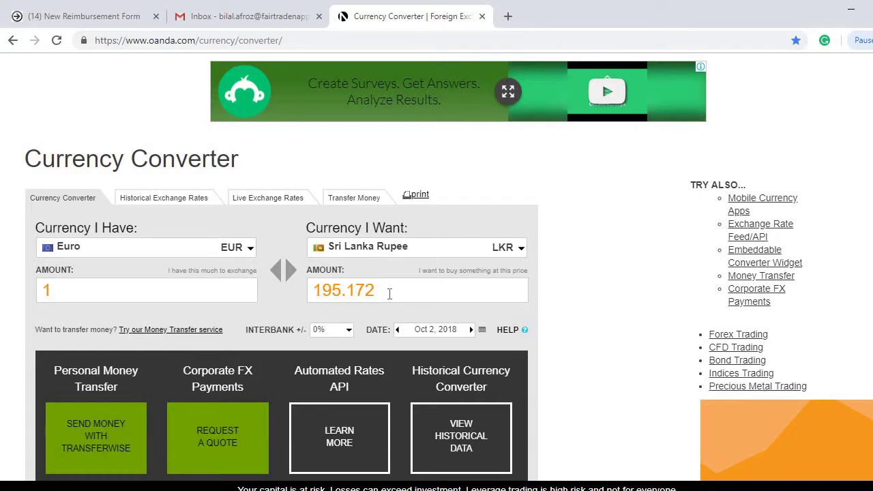
pyautogui.click(349, 334)
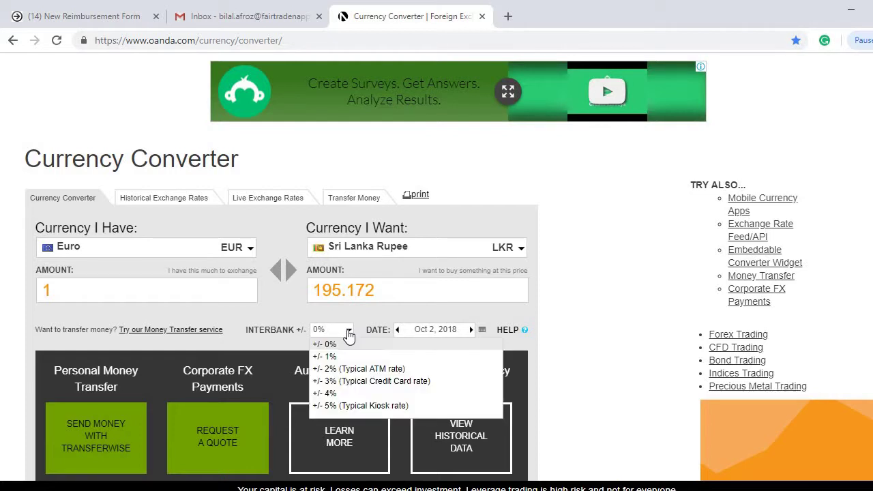
pyautogui.click(348, 369)
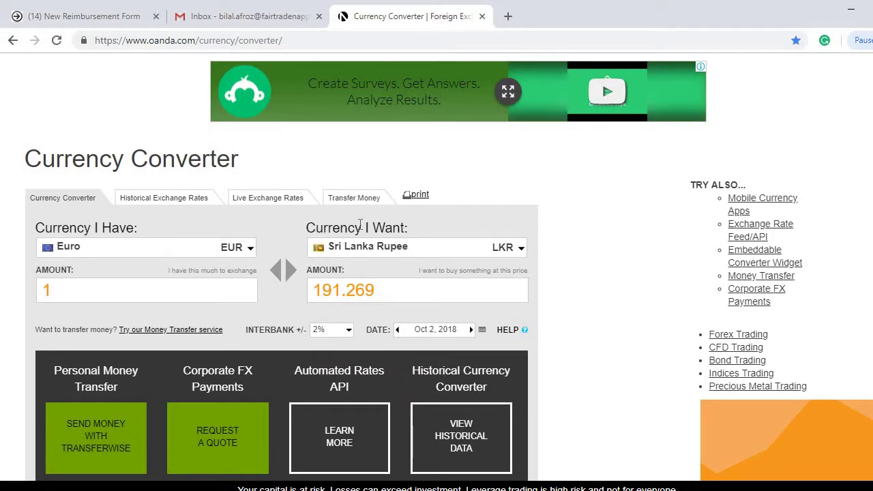
# Step: Try Thai Baht and Indian Rupee as the currency to convert euros into
pyautogui.click(382, 248)
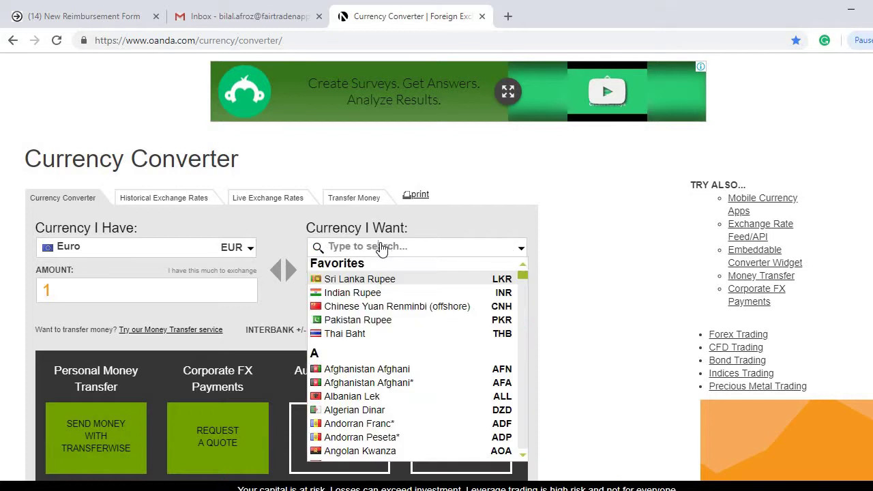
pyautogui.write('thai')
pyautogui.press('Return')
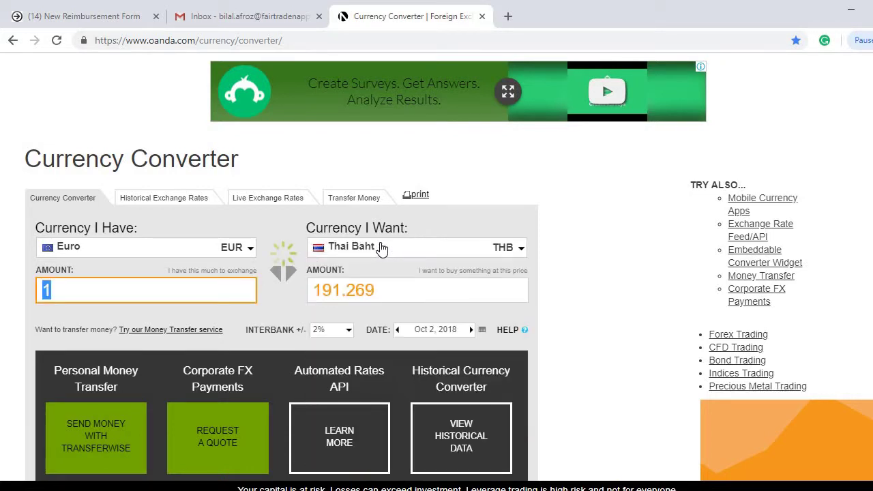
pyautogui.click(384, 250)
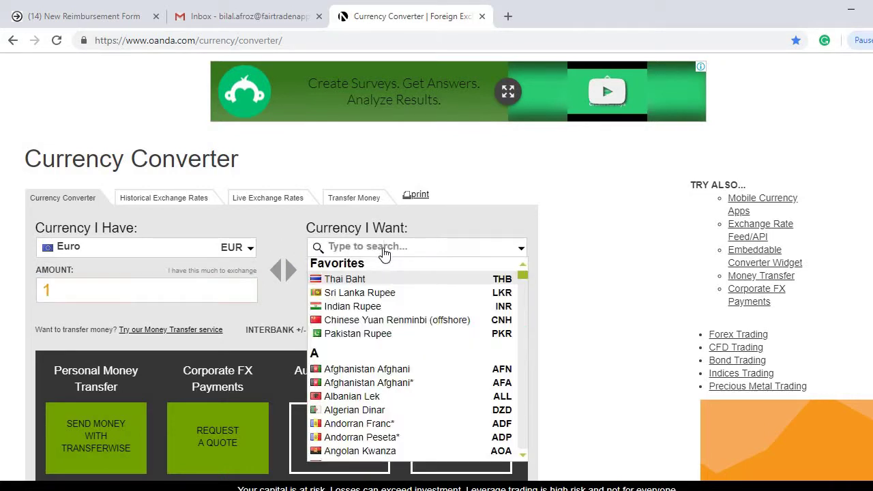
pyautogui.write('inr')
pyautogui.press('Return')
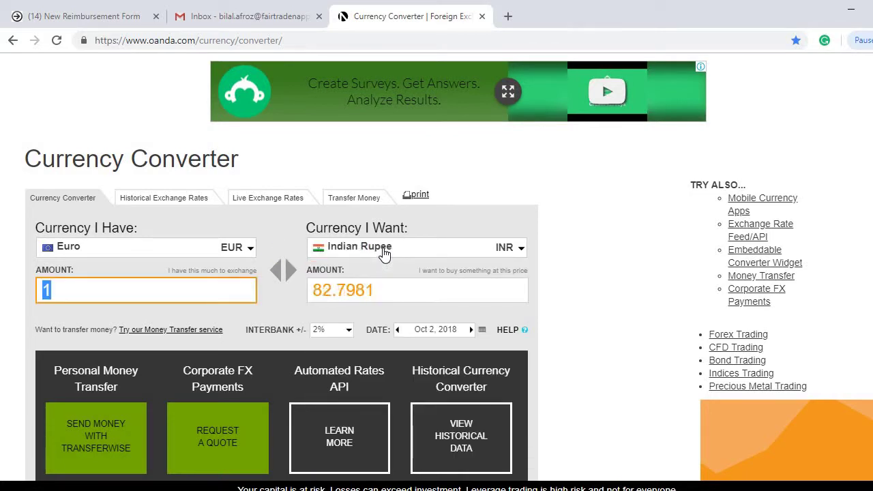
# Step: Set the target currency to Sri Lanka Rupee (LKR) again and read the converted amount for 1 euro
pyautogui.click(384, 251)
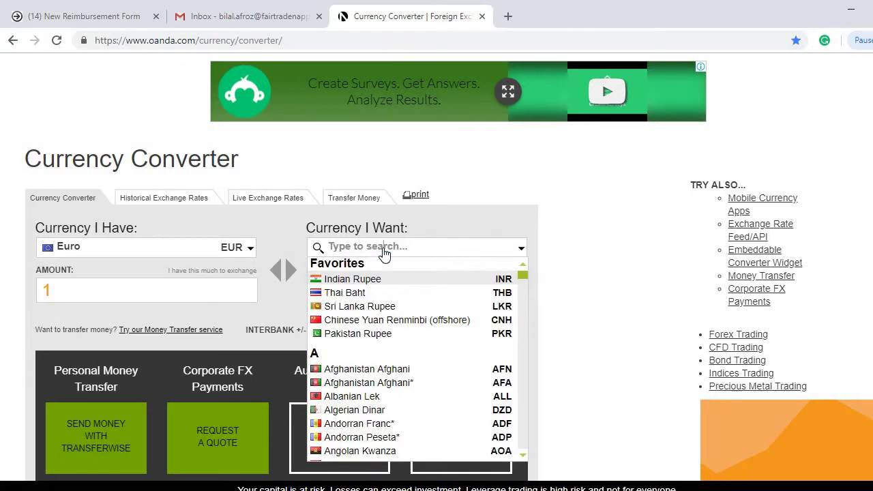
pyautogui.write('lkr')
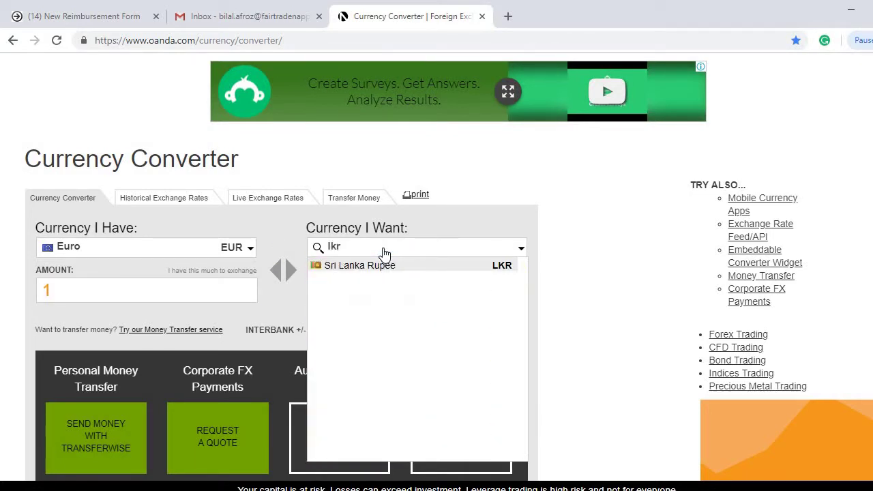
pyautogui.press('Return')
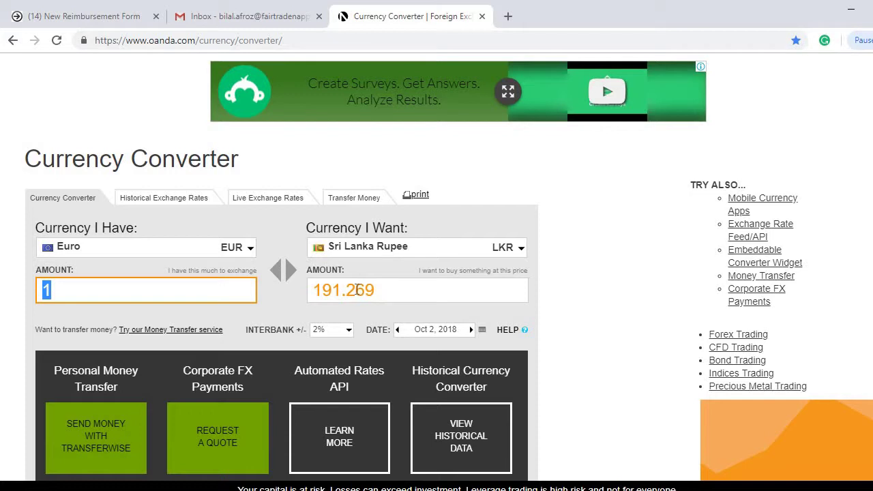
pyautogui.moveTo(355, 290); pyautogui.dragTo(313, 290)
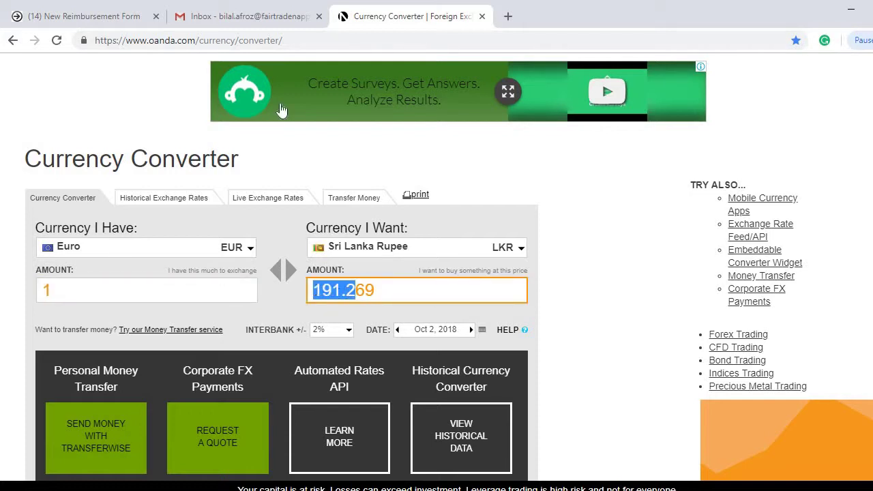
# Step: Switch to the reimbursement form and set the Currency Exchange Rate of the 02-10-2018 LKR expenses to 191.2
pyautogui.hotkey('alt', 'Tab')
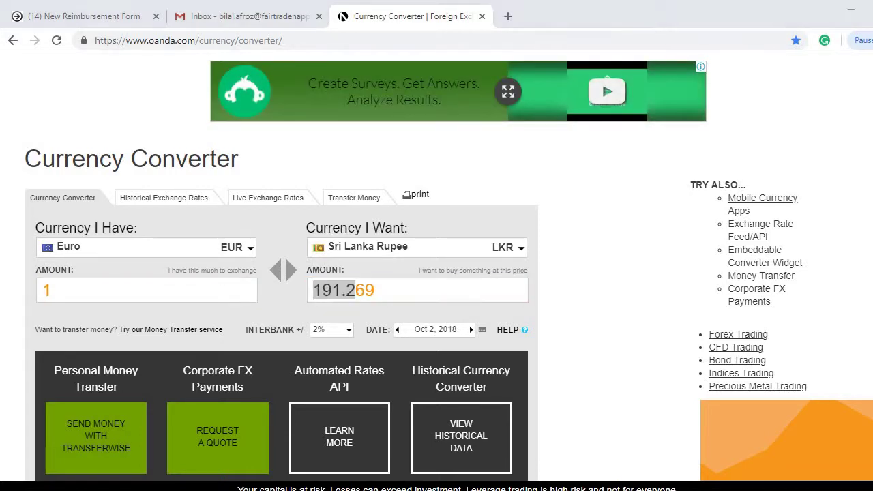
pyautogui.click(95, 16)
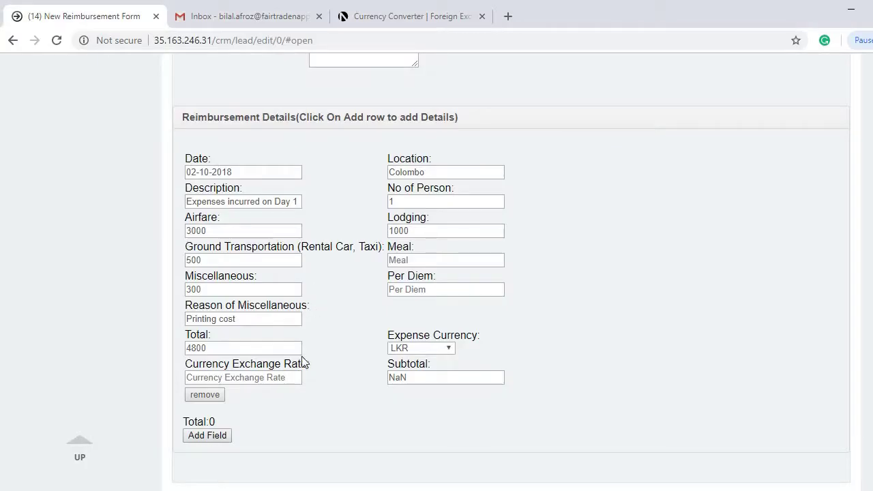
pyautogui.click(273, 376)
pyautogui.write('191.2')
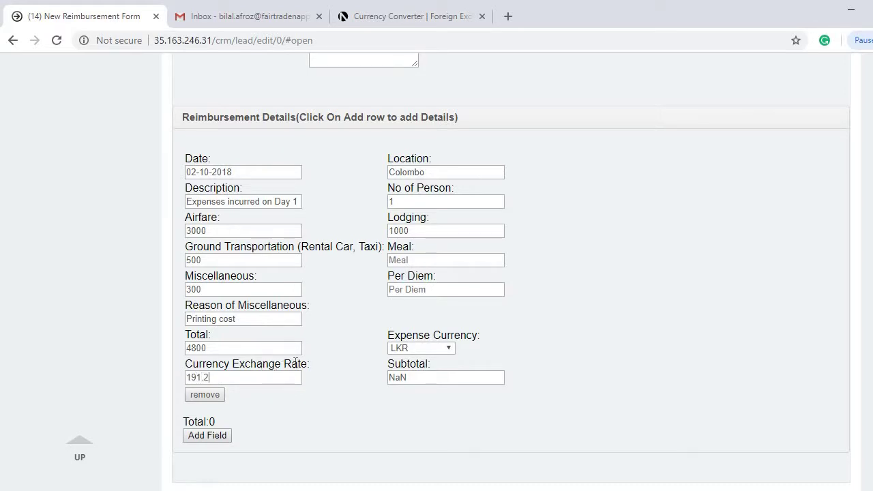
pyautogui.click(349, 391)
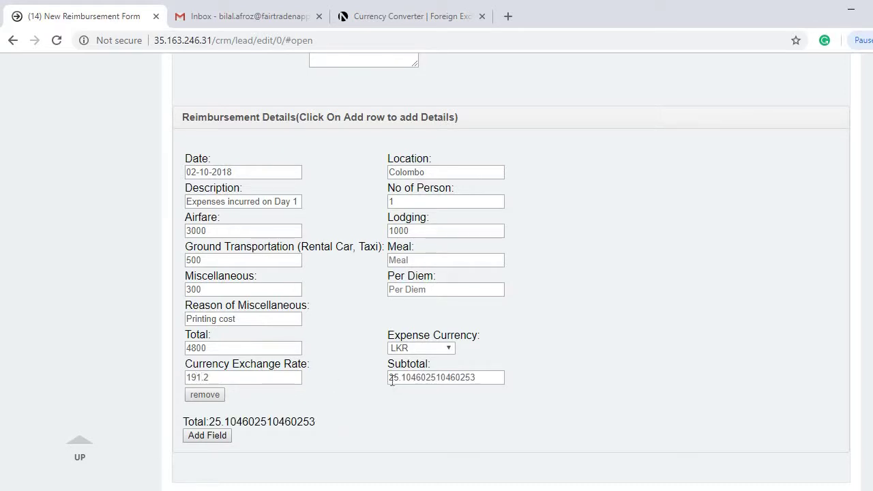
# Step: Check the total and the converted subtotal of the LKR expense entry
pyautogui.moveTo(388, 379); pyautogui.dragTo(406, 380)
pyautogui.click(397, 401)
pyautogui.doubleClick(196, 348)
pyautogui.click(392, 382)
pyautogui.moveTo(389, 380); pyautogui.dragTo(406, 380)
pyautogui.click(394, 411)
# Step: Switch to the PowerPoint presentation and review the 02-10-2018 expense tables, in particular the per diem in EUR
pyautogui.click(447, 437)
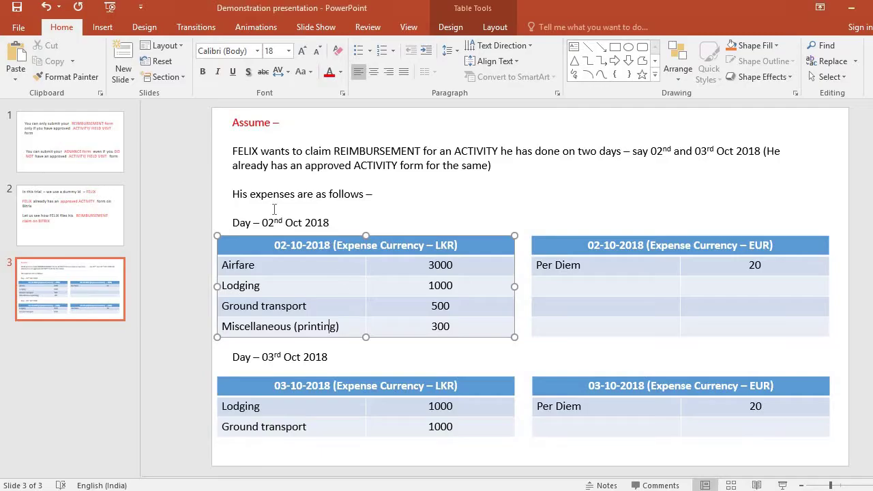
pyautogui.click(202, 303)
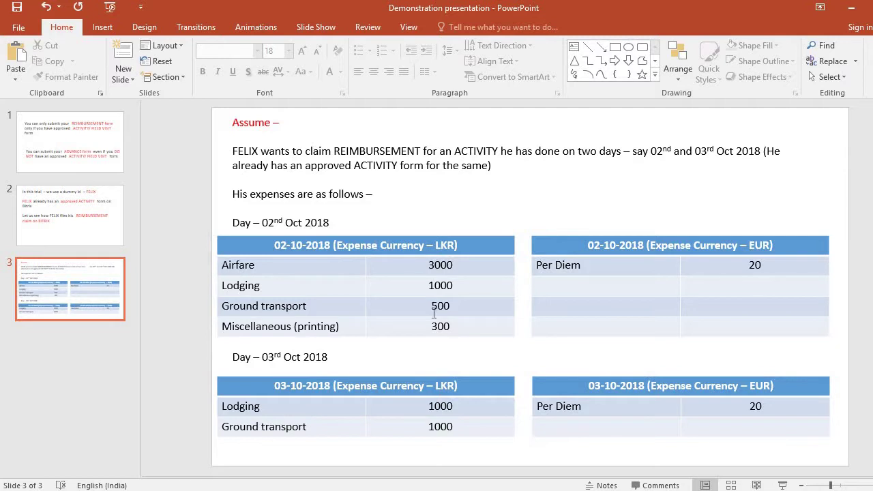
pyautogui.click(751, 247)
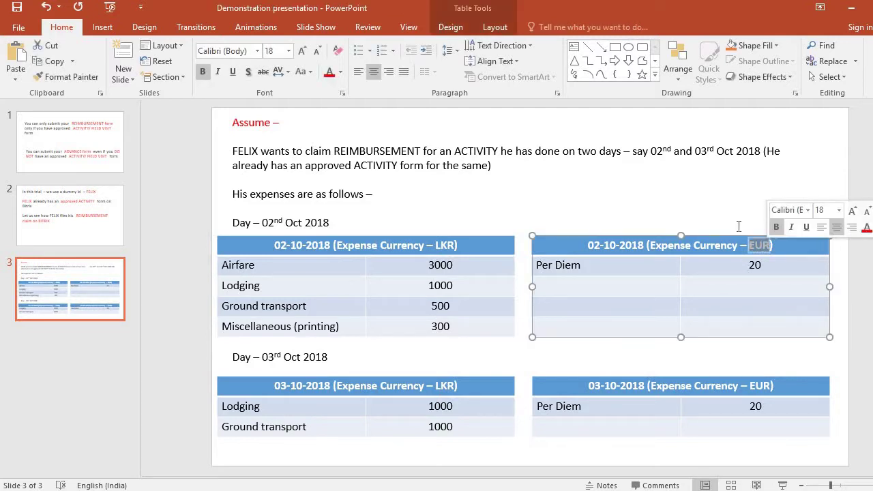
pyautogui.click(742, 228)
pyautogui.click(187, 351)
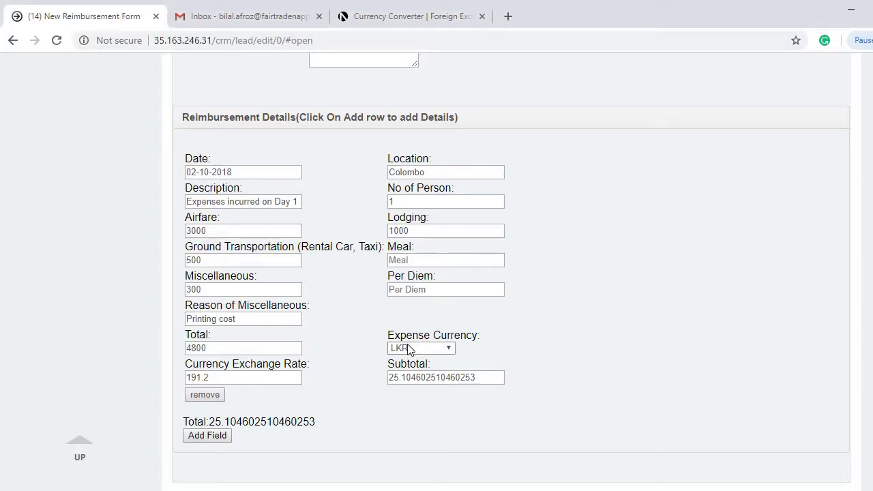
# Step: Back in the reimbursement form, add a second expense entry with the date 02-10-2018 and the location Colombo
pyautogui.click(199, 434)
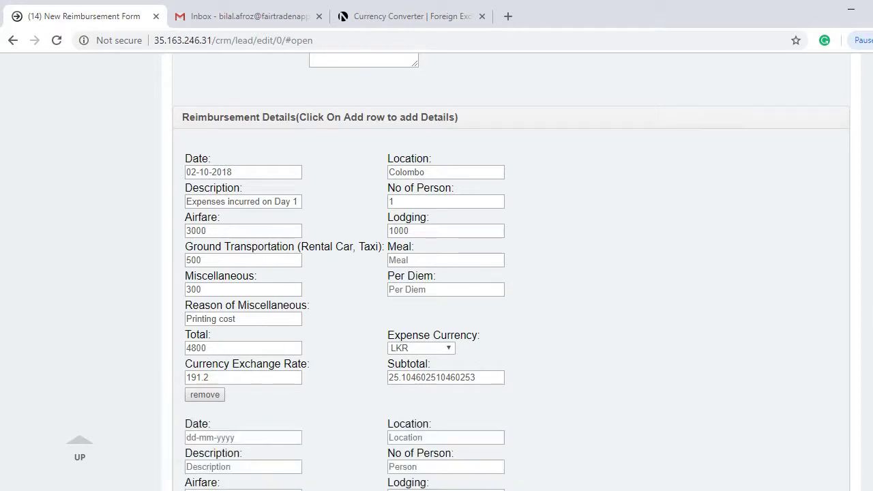
pyautogui.scroll(-4, 437, 273)
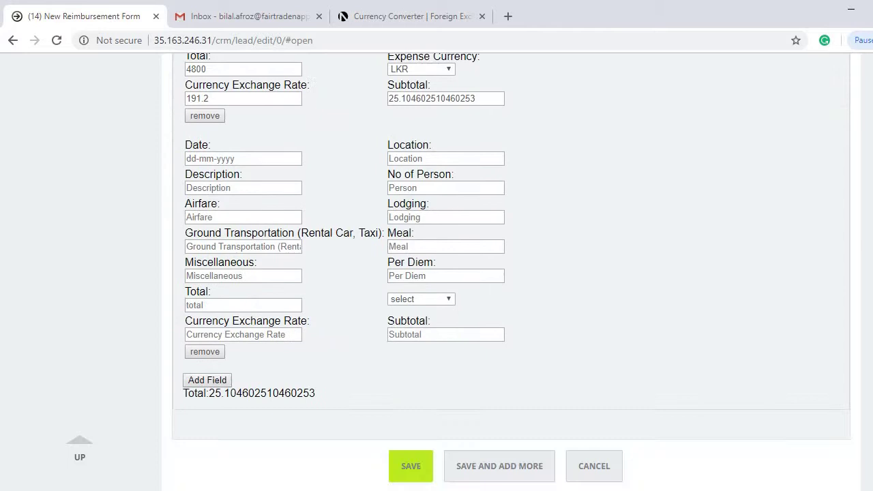
pyautogui.click(278, 159)
pyautogui.write('02-')
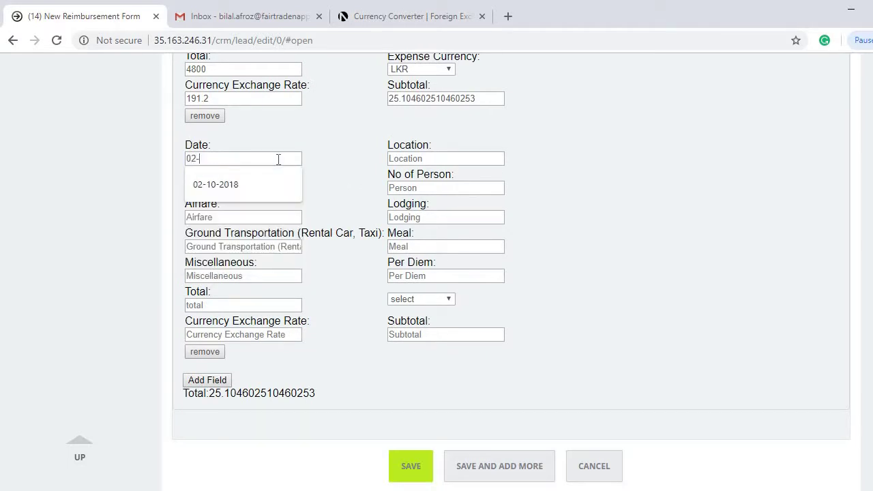
pyautogui.write('10-2018')
pyautogui.click(411, 161)
pyautogui.write('C')
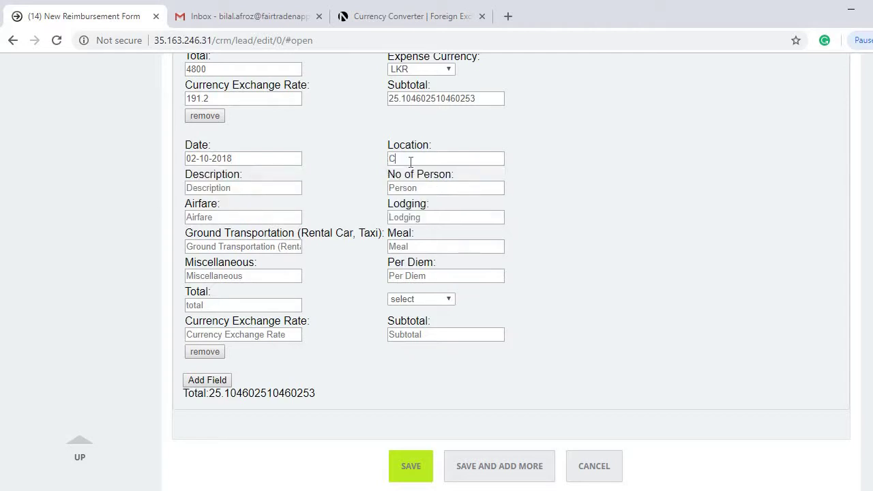
pyautogui.write('olombo')
# Step: Describe the second expense entry as "Per Diem claim Day 1" and set its Per Diem to 20
pyautogui.click(279, 184)
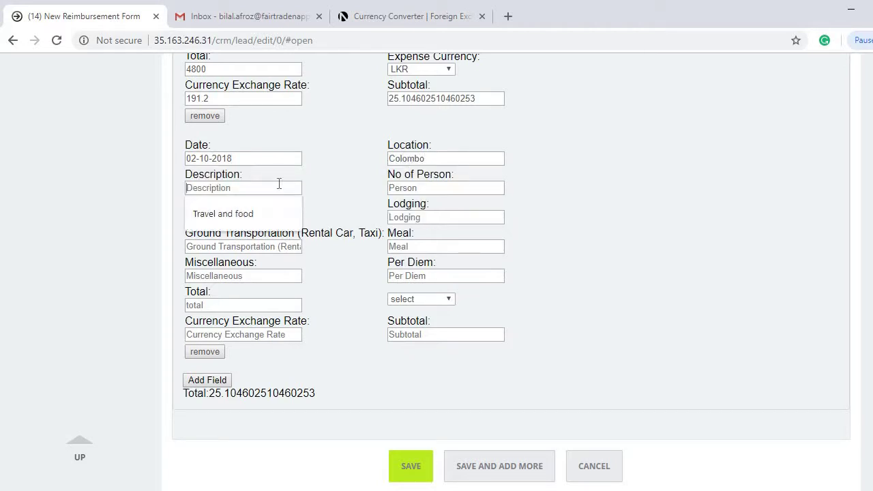
pyautogui.write('Pe')
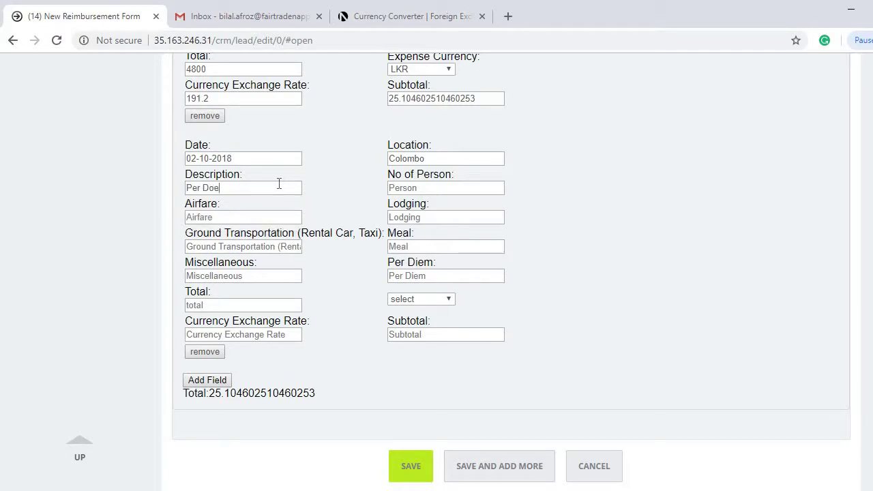
pyautogui.write('r Diem claim Day 1')
pyautogui.click(411, 275)
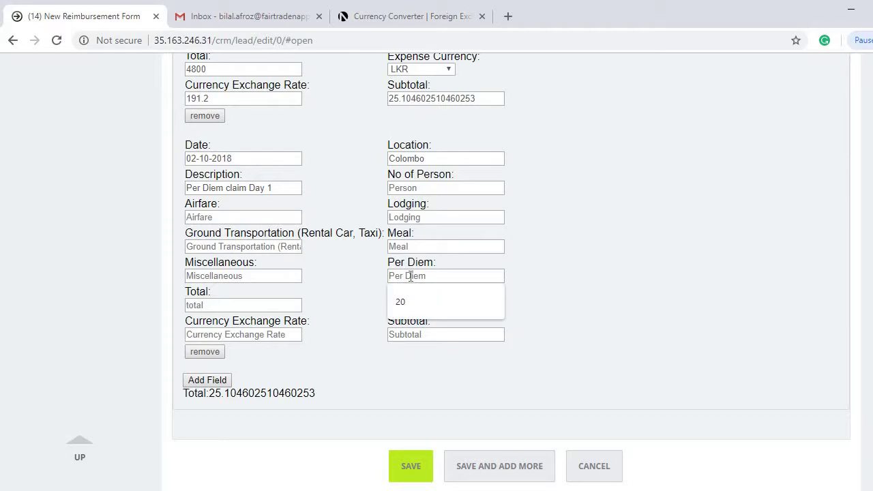
pyautogui.write('20')
pyautogui.click(496, 297)
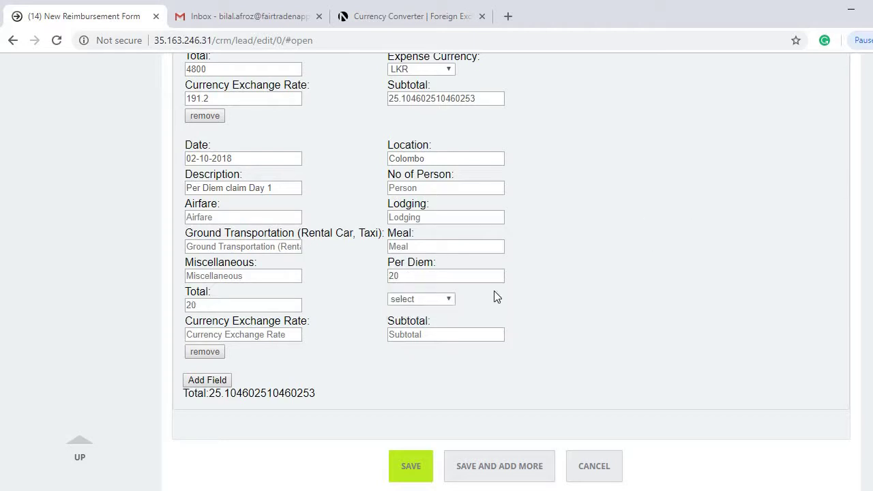
# Step: Set the per diem entry's currency to EUR and its Currency Exchange Rate to 1
pyautogui.click(451, 301)
pyautogui.press('Down')
pyautogui.press('Down')
pyautogui.press('Down')
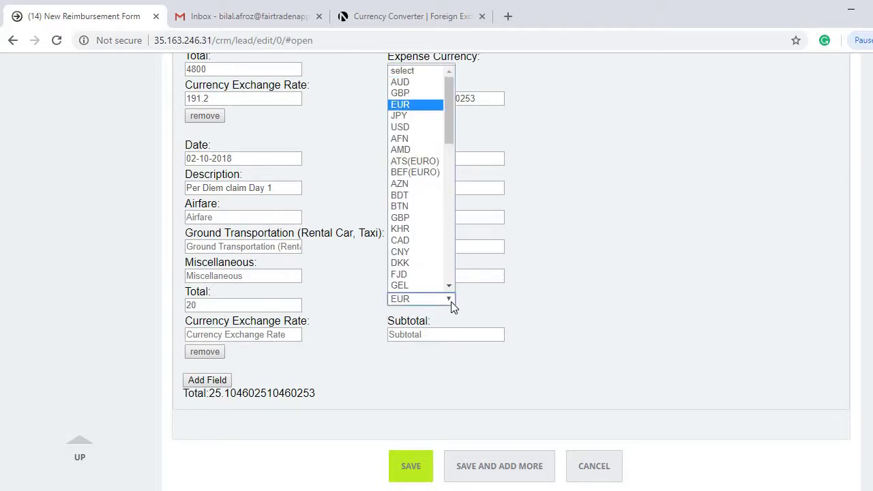
pyautogui.press('Return')
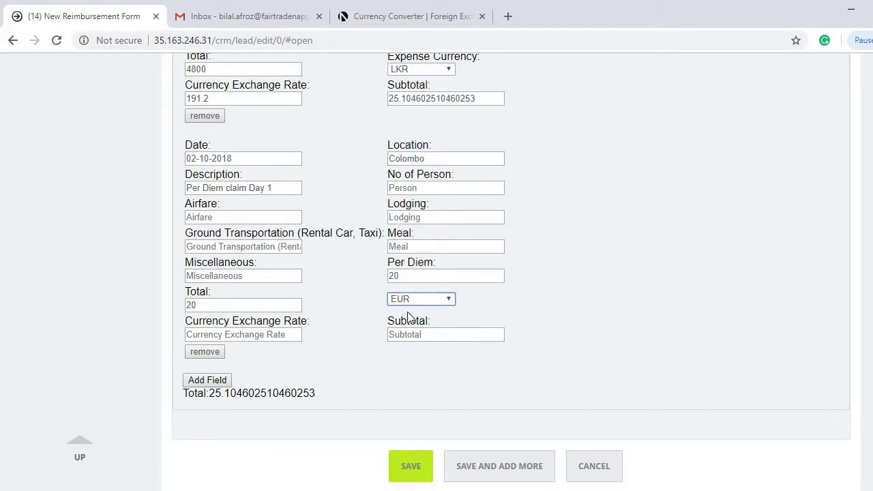
pyautogui.click(355, 316)
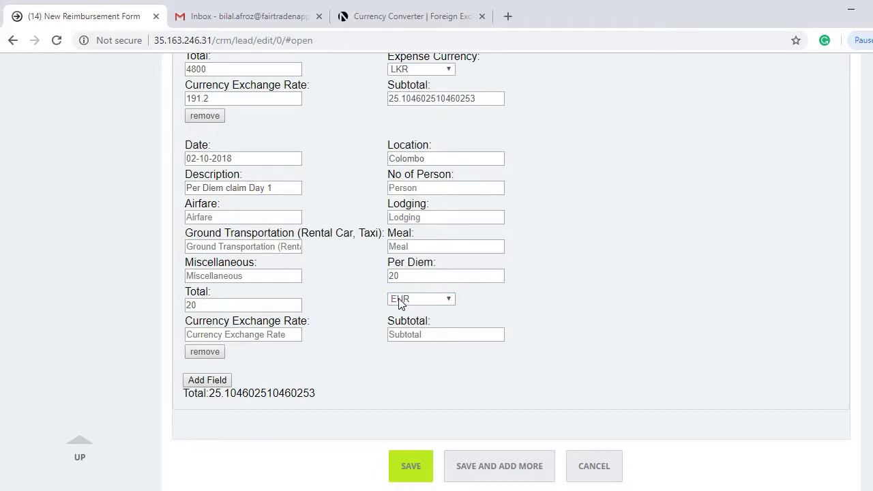
pyautogui.click(297, 335)
pyautogui.click(124, 325)
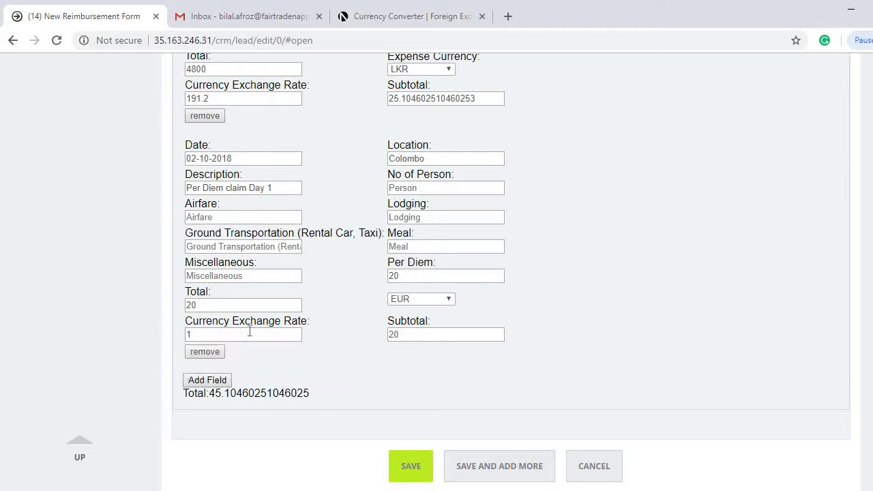
# Step: Check the per diem entry's subtotal and compare both entries' subtotals with the overall total below them
pyautogui.click(403, 334)
pyautogui.moveTo(401, 334)
pyautogui.mouseDown()
pyautogui.moveTo(372, 357)
pyautogui.moveTo(390, 335)
pyautogui.mouseUp()
pyautogui.click(407, 339)
pyautogui.click(404, 333)
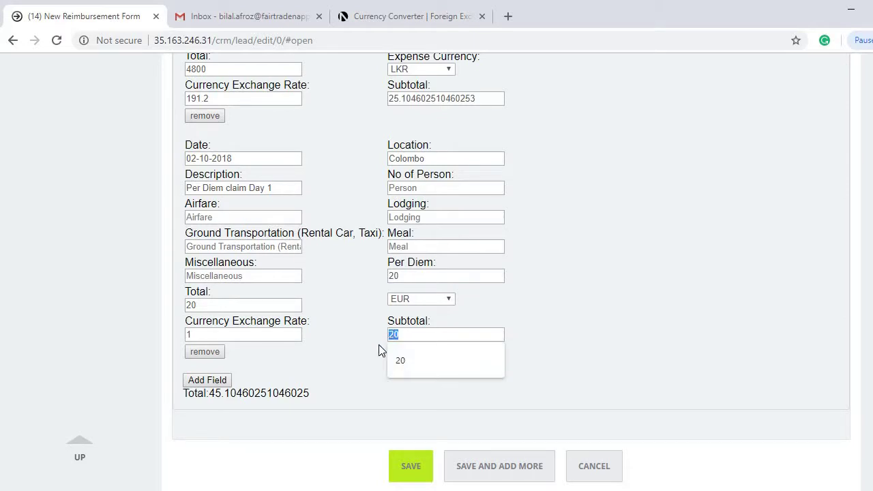
pyautogui.click(379, 346)
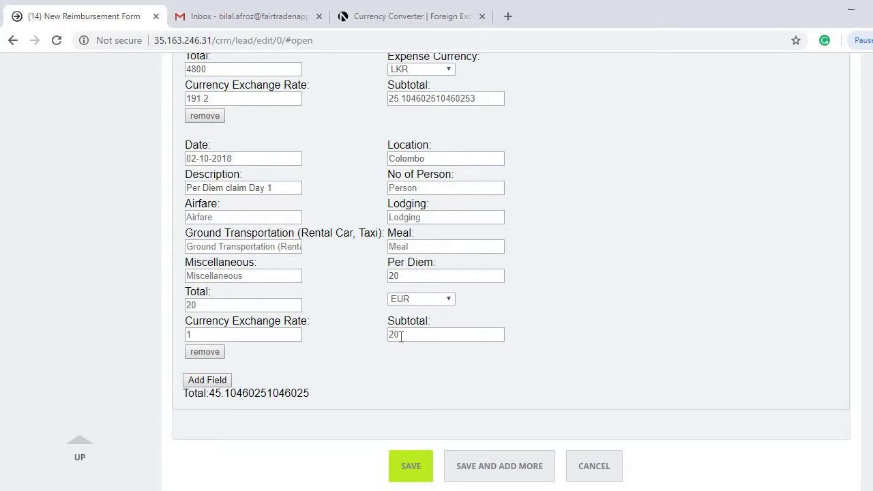
pyautogui.moveTo(401, 337); pyautogui.dragTo(355, 351)
pyautogui.click(354, 351)
pyautogui.scroll(2, 762, 321)
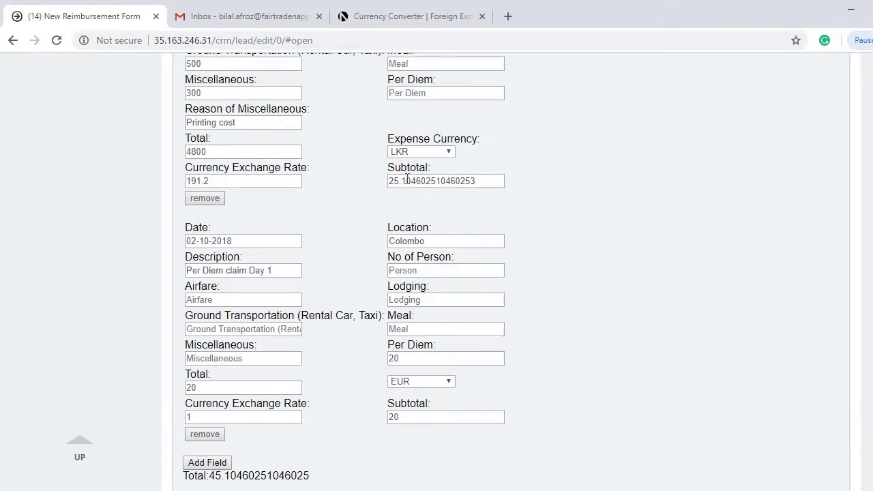
pyautogui.moveTo(408, 180); pyautogui.dragTo(388, 181)
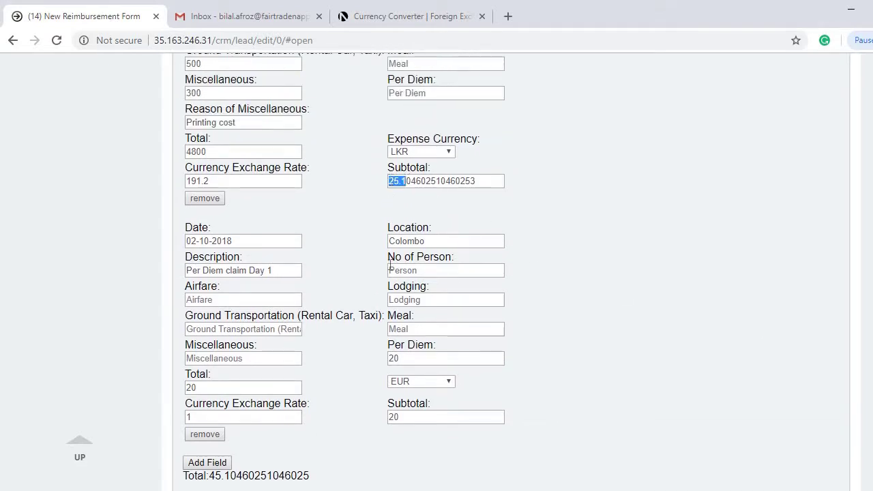
pyautogui.doubleClick(400, 419)
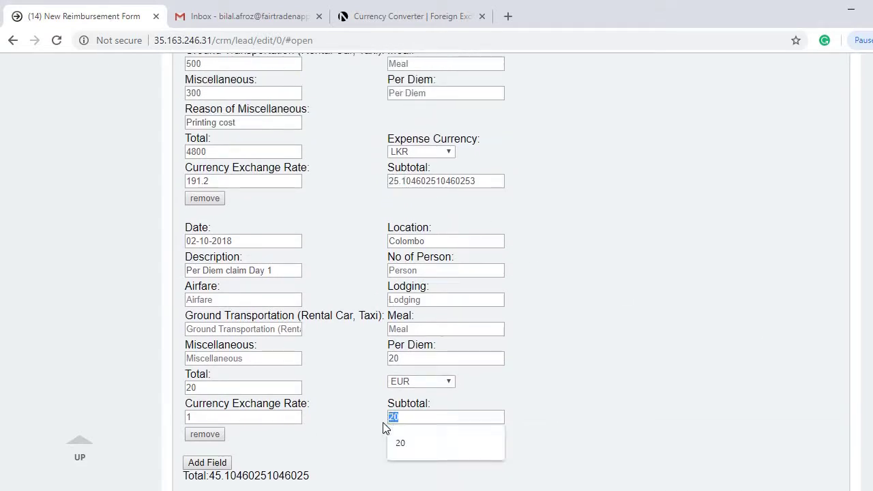
pyautogui.moveTo(215, 478); pyautogui.dragTo(234, 477)
pyautogui.click(234, 478)
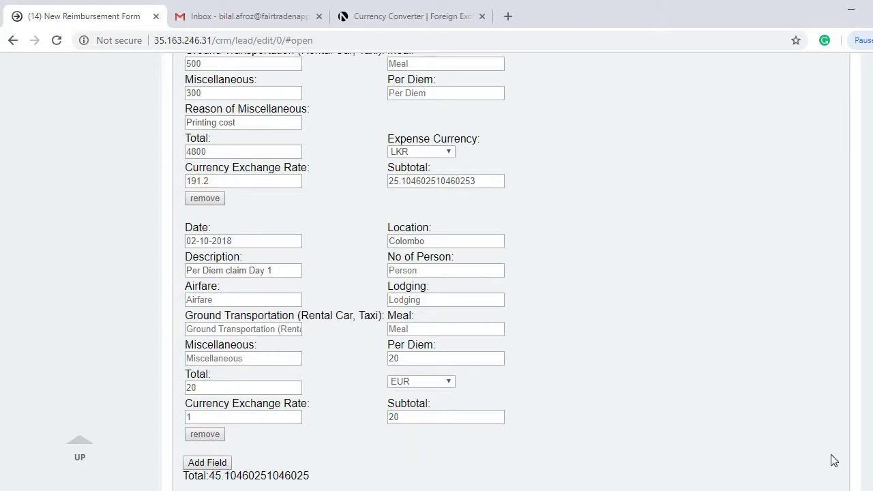
# Step: Check the Actual Total Expense and Payment / (Refund) fields against the reimbursement details
pyautogui.scroll(15, 512, 273)
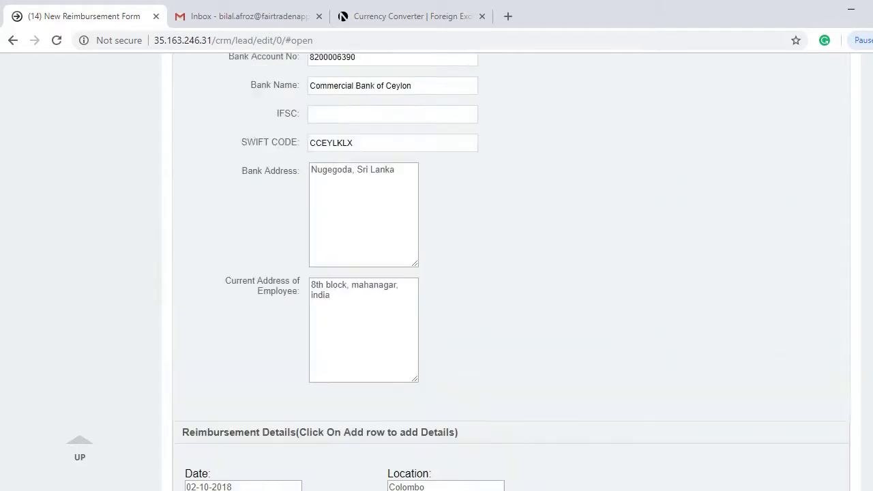
pyautogui.scroll(3, 512, 273)
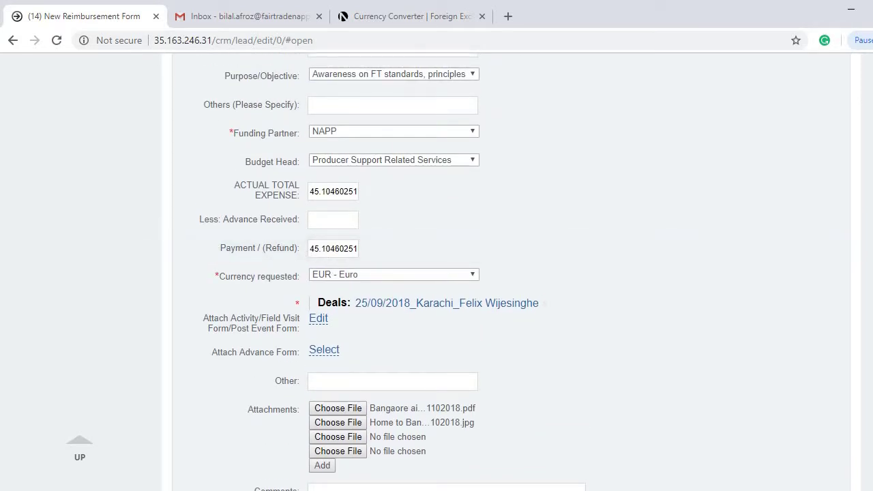
pyautogui.scroll(-15, 512, 273)
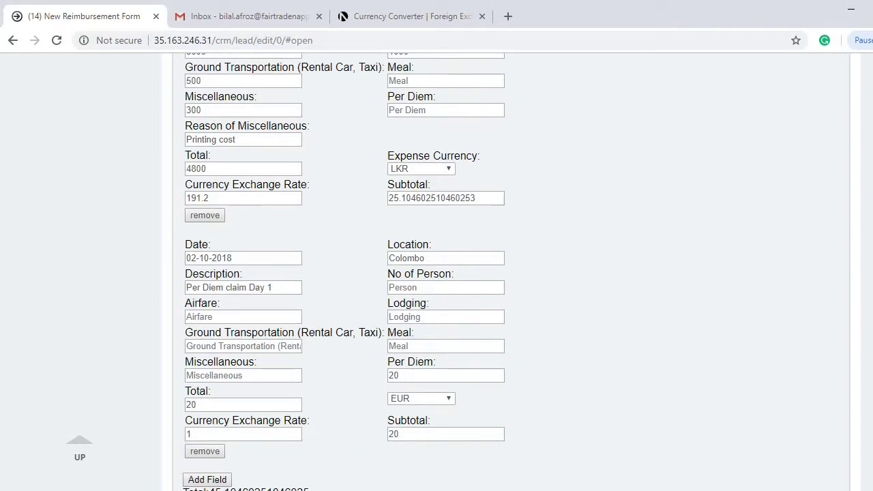
# Step: Switch to the PowerPoint presentation and review the Day 1 expense tables and the 03-10-2018 LKR and EUR tables
pyautogui.hotkey('alt', 'Tab')
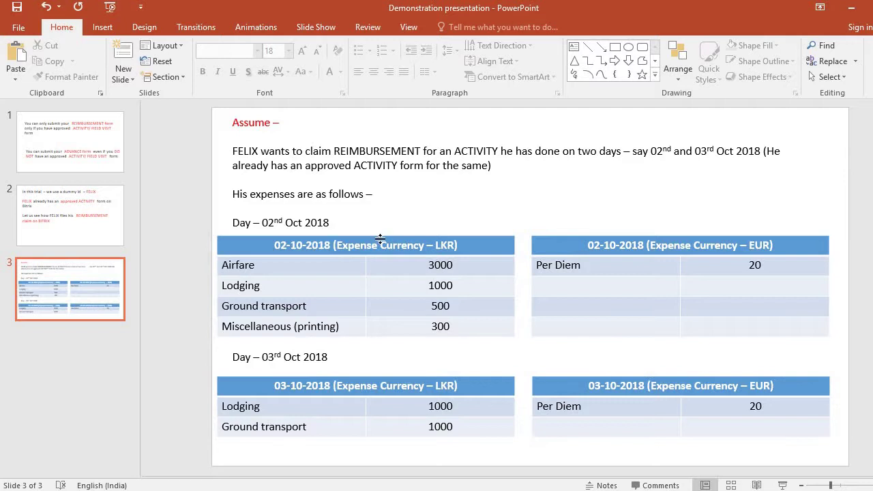
pyautogui.click(381, 236)
pyautogui.click(576, 239)
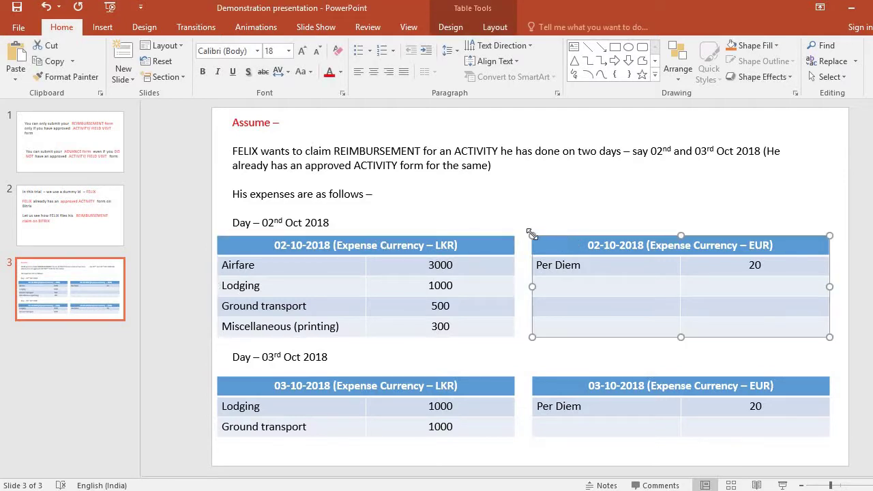
pyautogui.click(334, 223)
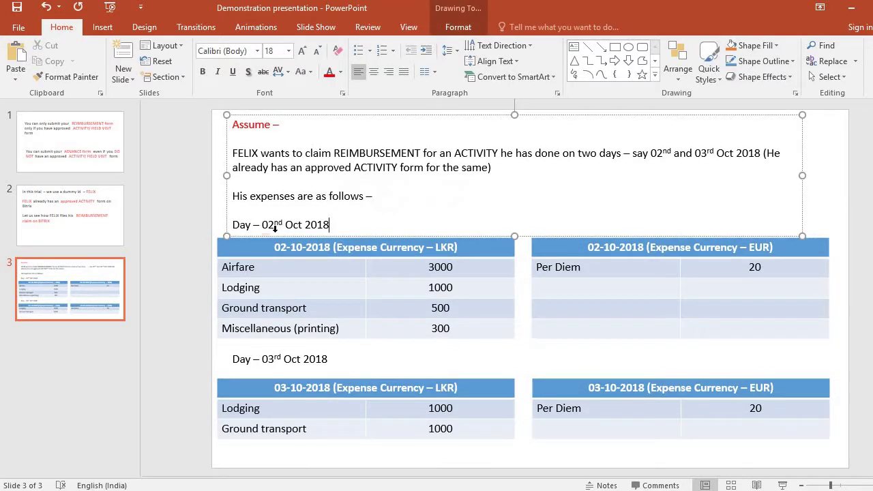
pyautogui.click(186, 278)
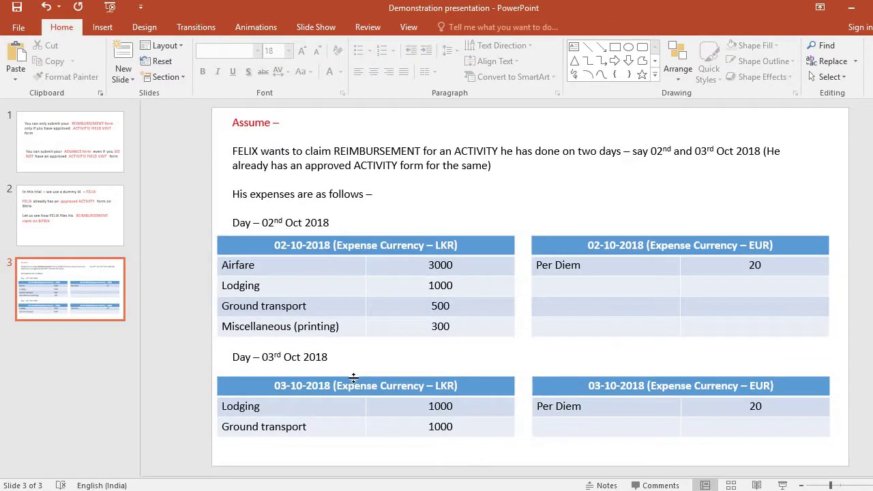
pyautogui.click(353, 379)
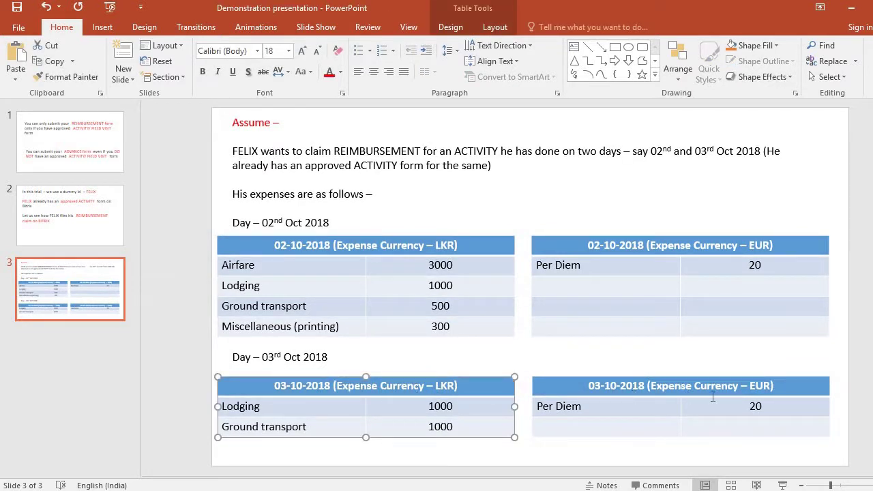
pyautogui.click(662, 387)
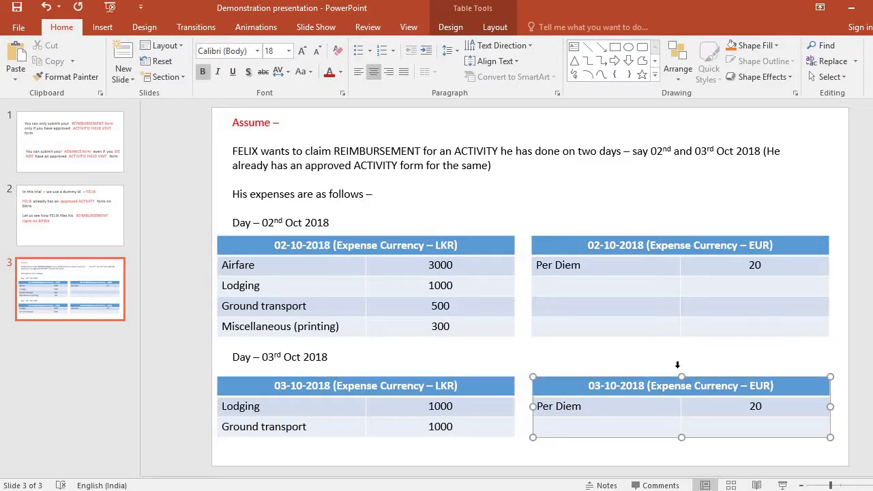
# Step: Review the Day – 03rd Oct 2018 heading and its expense tables on the slide
pyautogui.click(677, 365)
pyautogui.click(313, 359)
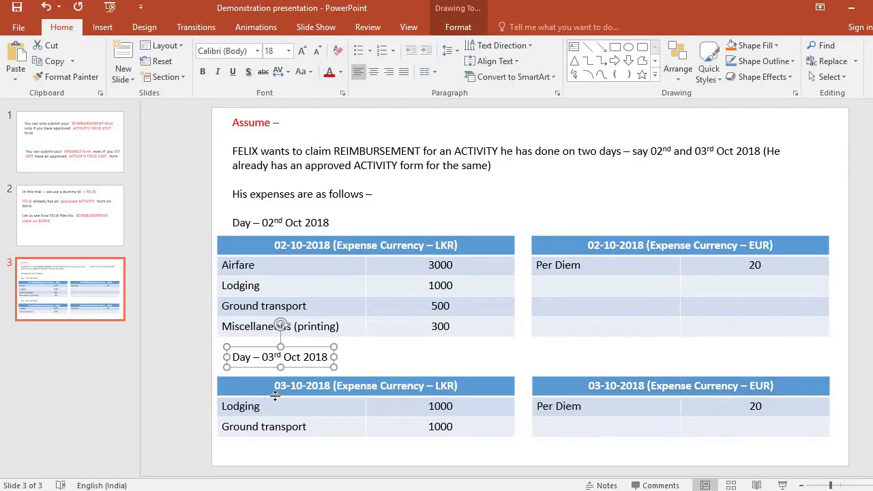
pyautogui.click(271, 462)
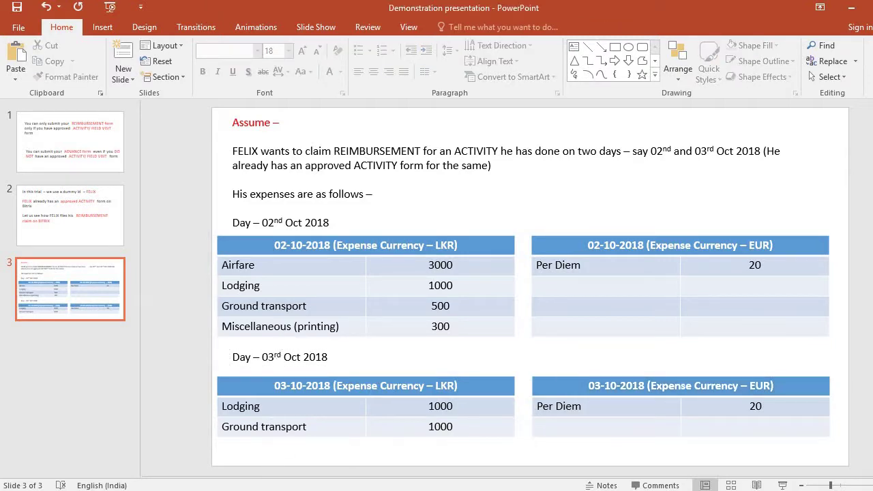
# Step: Switch back to the reimbursement form and add an expense entry dated 03-10-2018 with the location Colombo
pyautogui.hotkey('alt', 'Tab')
pyautogui.click(207, 393)
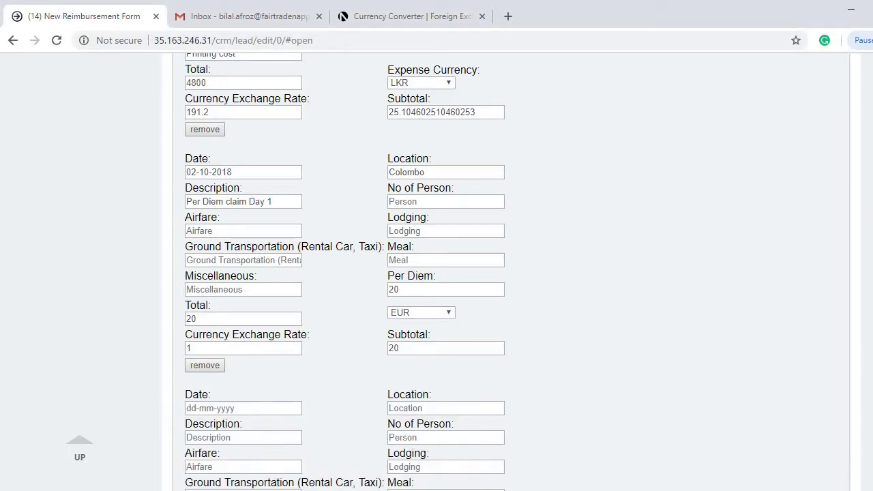
pyautogui.scroll(-3, 312, 193)
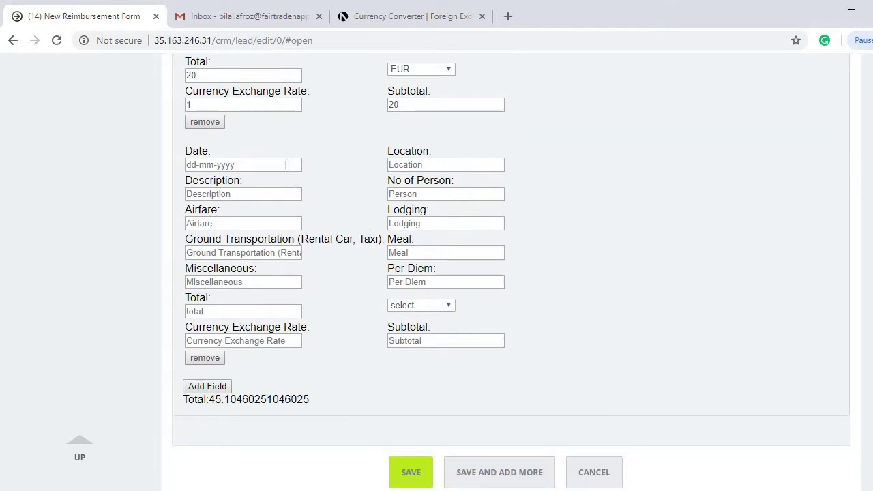
pyautogui.write('03-10-2018')
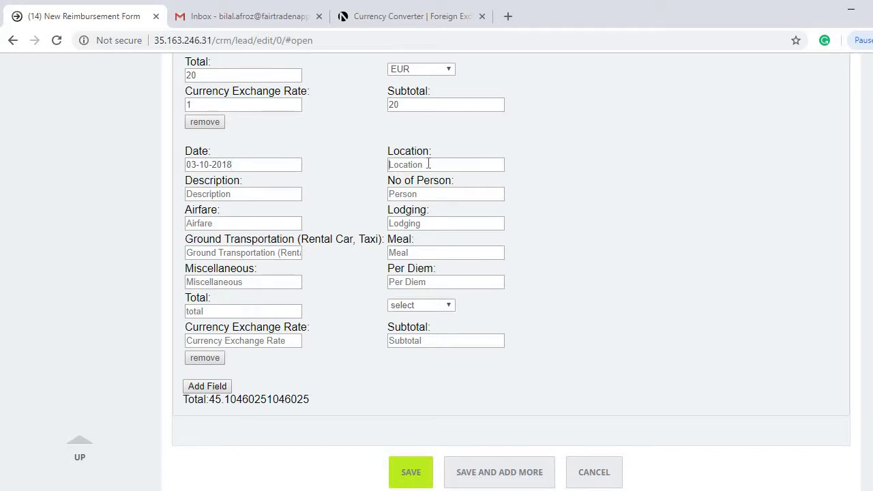
pyautogui.write('Colombo')
# Step: Describe the 03-10-2018 entry as "Expense claim for Day 2" and set its No of Person to 1
pyautogui.click(263, 195)
pyautogui.write('Expense')
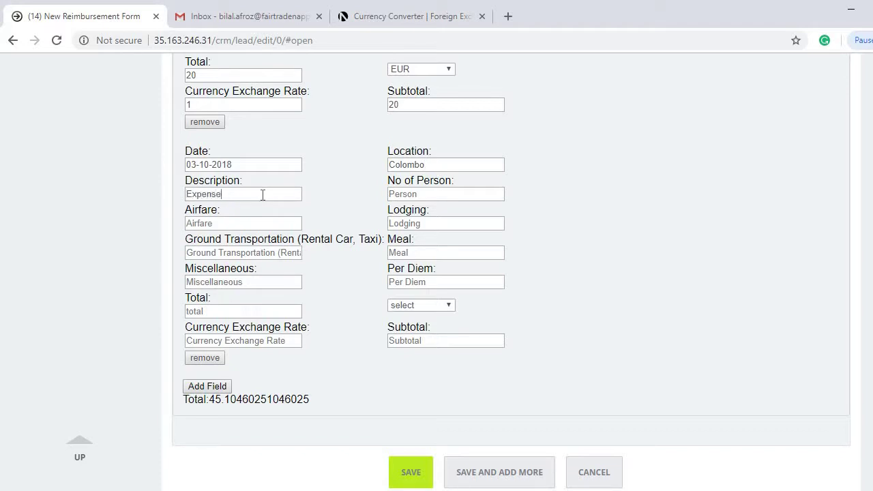
pyautogui.write(' claim for Day 2')
pyautogui.click(424, 196)
pyautogui.write('1')
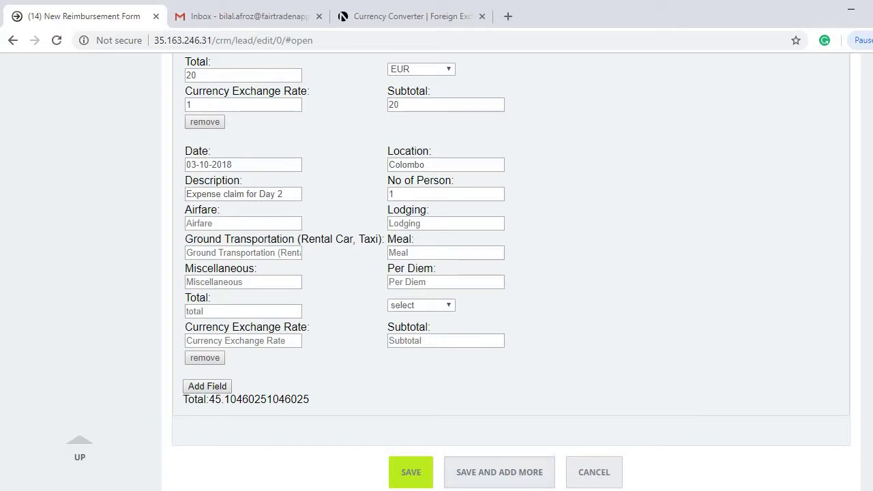
# Step: Set the expense currency of the "Expense claim for Day 2" entry to LKR
pyautogui.moveTo(431, 474)
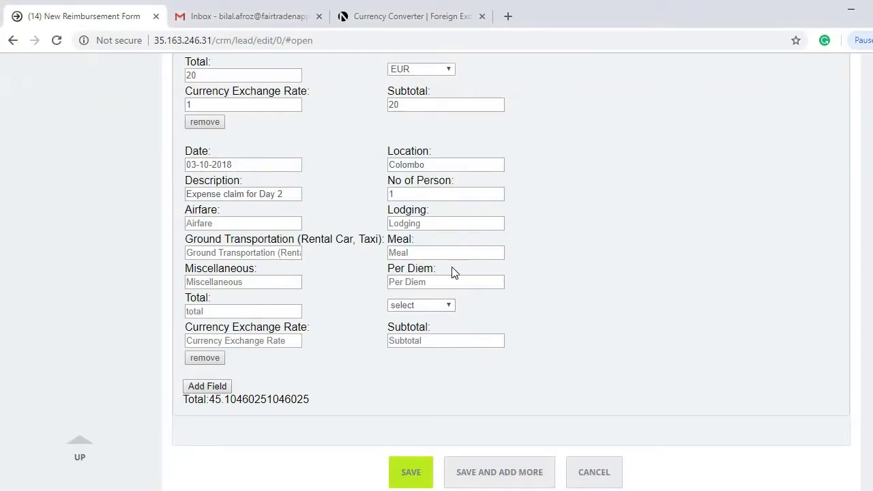
pyautogui.click(447, 307)
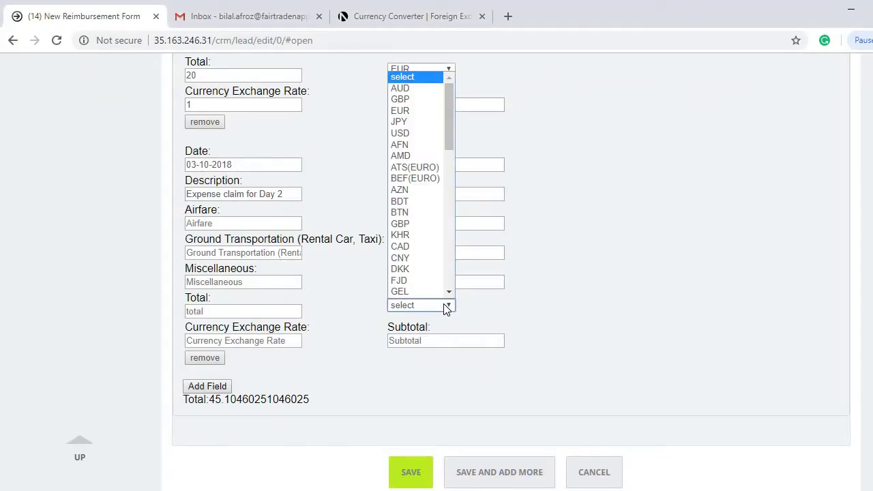
pyautogui.write('lkr')
pyautogui.press('Return')
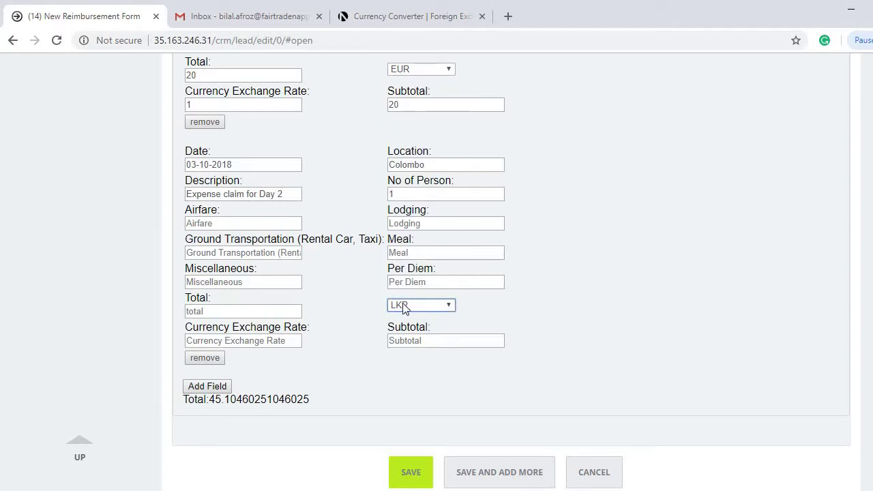
pyautogui.click(380, 305)
# Step: Enter 1000 for Lodging and 1000 for Ground Transportation in the Day 2 entry, checking the amounts against the slide's LKR table
pyautogui.click(417, 225)
pyautogui.write('1000')
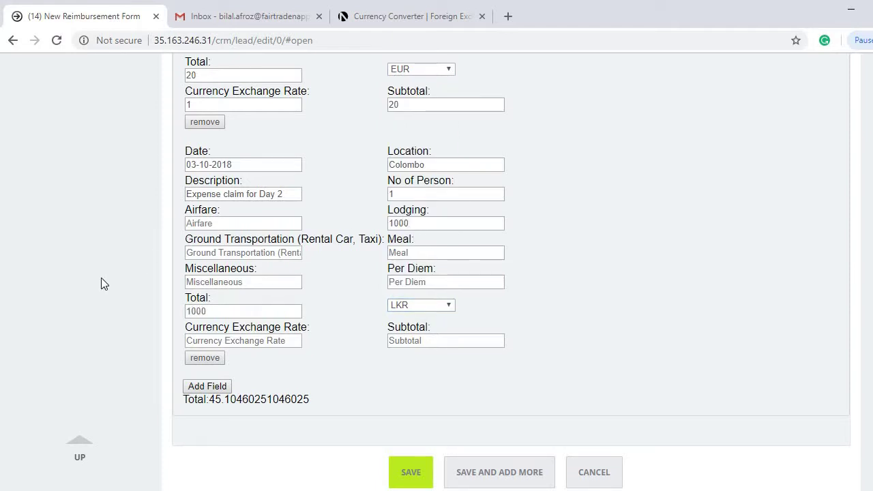
pyautogui.hotkey('alt', 'Tab')
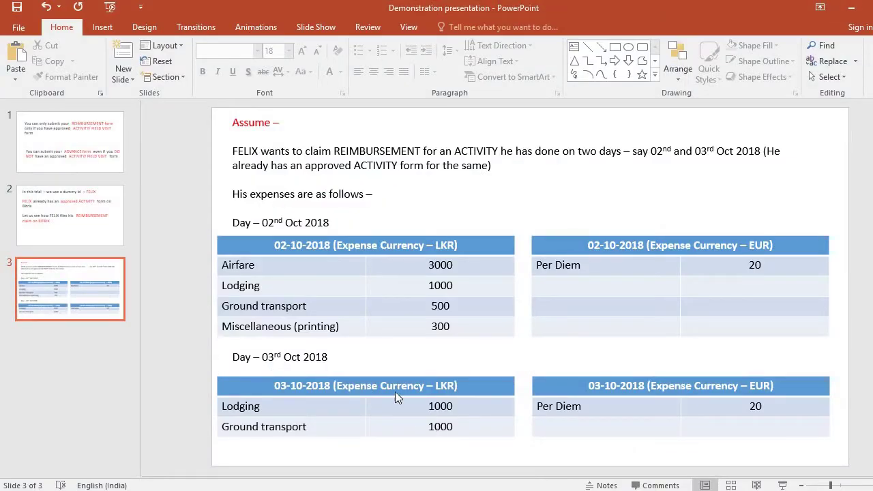
pyautogui.hotkey('alt', 'Tab')
pyautogui.write('1000')
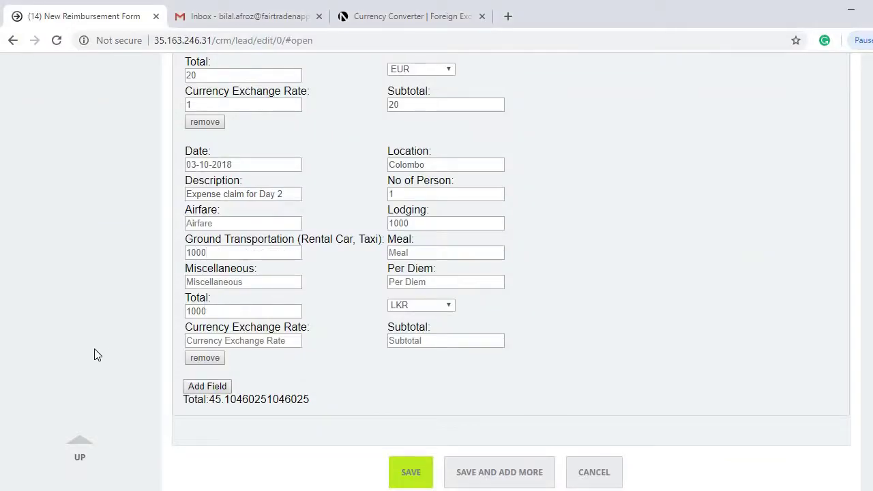
pyautogui.click(246, 341)
pyautogui.doubleClick(189, 315)
pyautogui.click(186, 348)
# Step: Switch to the OANDA currency converter and set the EUR to LKR conversion date to Oct 3, 2018
pyautogui.click(396, 14)
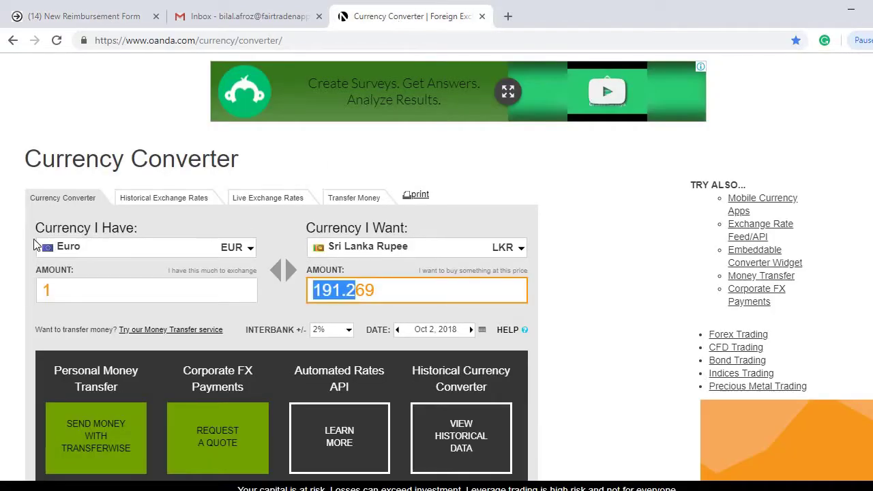
pyautogui.click(346, 257)
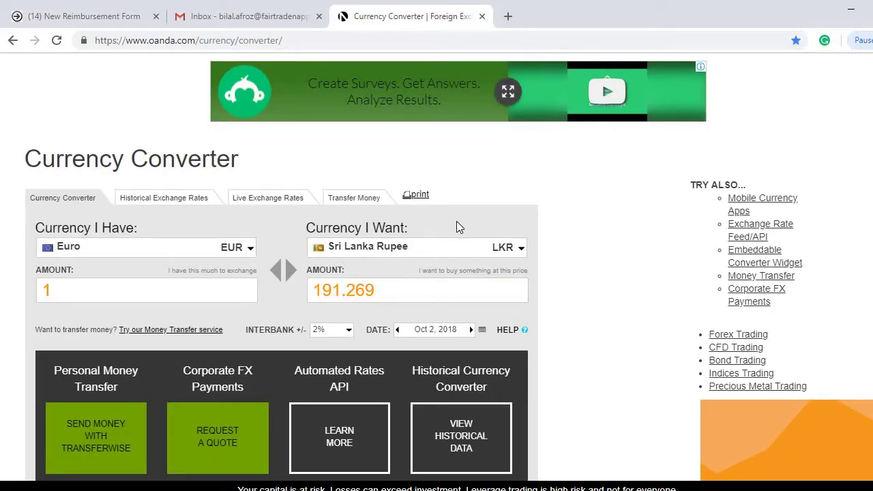
pyautogui.click(418, 331)
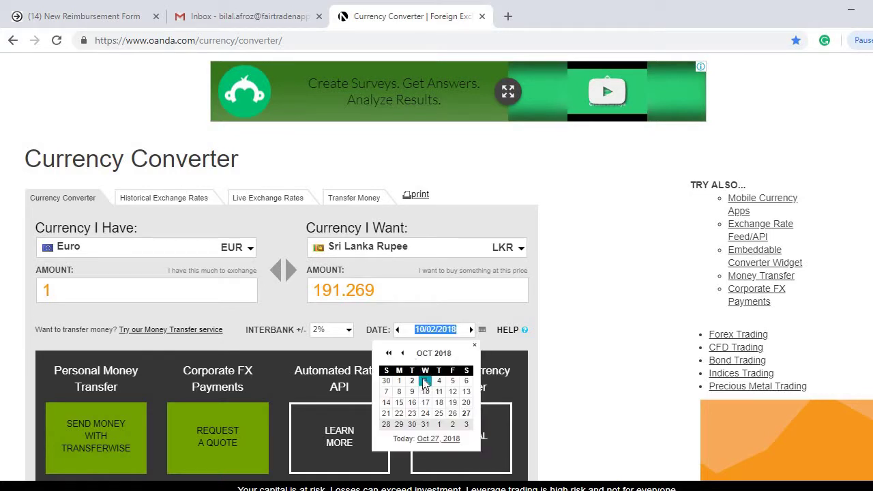
pyautogui.click(424, 380)
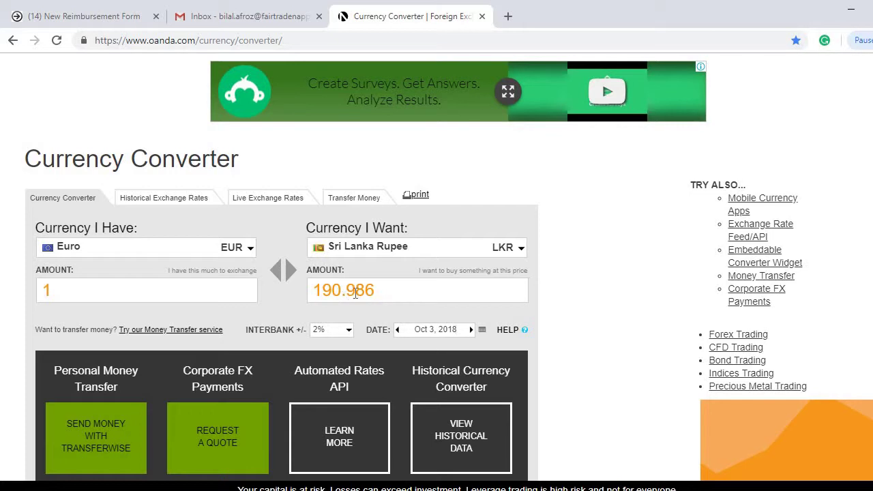
# Step: Transfer the OANDA rate to one decimal into the Day 2 LKR entry, setting its Currency Exchange Rate to 190.9
pyautogui.moveTo(355, 293); pyautogui.dragTo(312, 290)
pyautogui.click(111, 20)
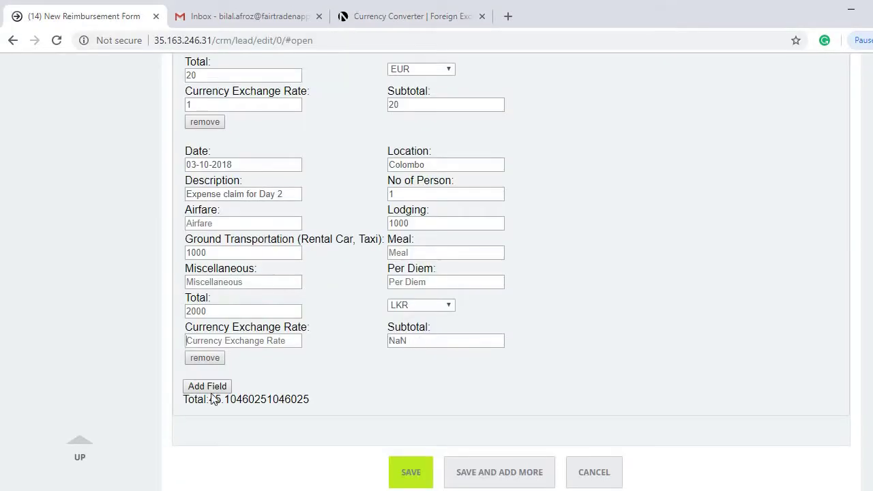
pyautogui.write('190.9')
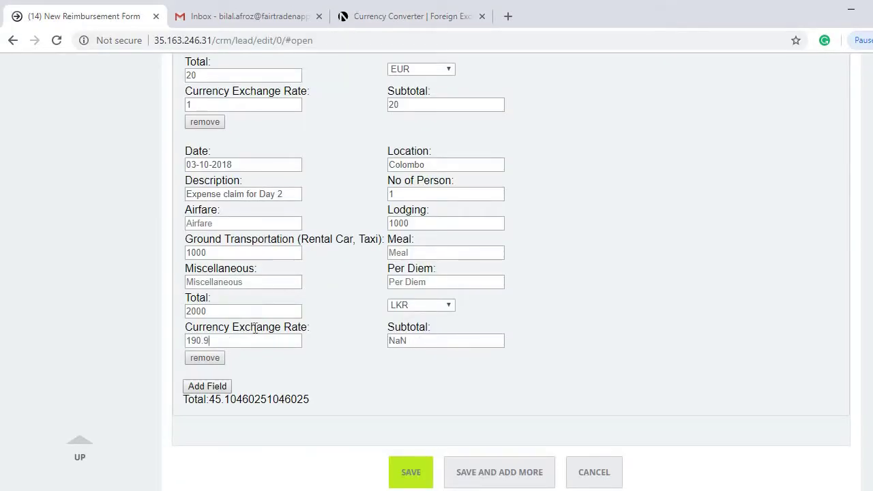
pyautogui.click(348, 361)
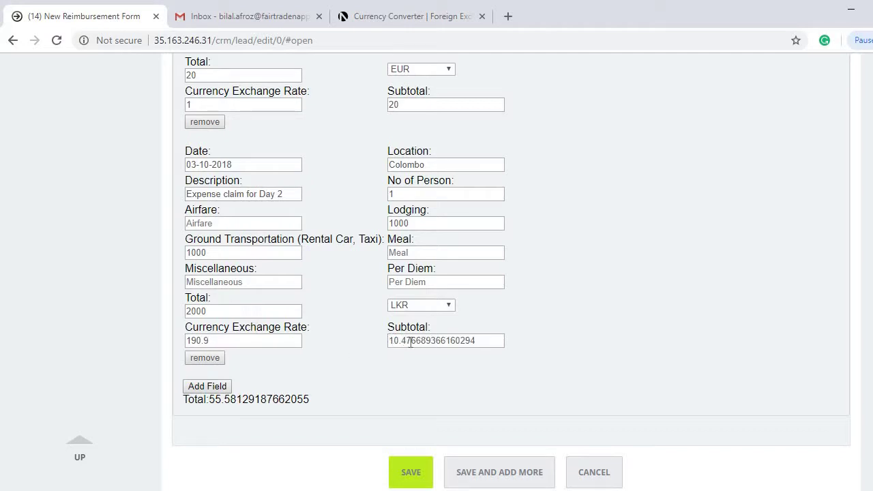
# Step: Check the Day 2 entry's subtotal, compare it with the earlier entries' subtotals, and check the overall total
pyautogui.moveTo(410, 343); pyautogui.dragTo(390, 343)
pyautogui.scroll(4, 432, 406)
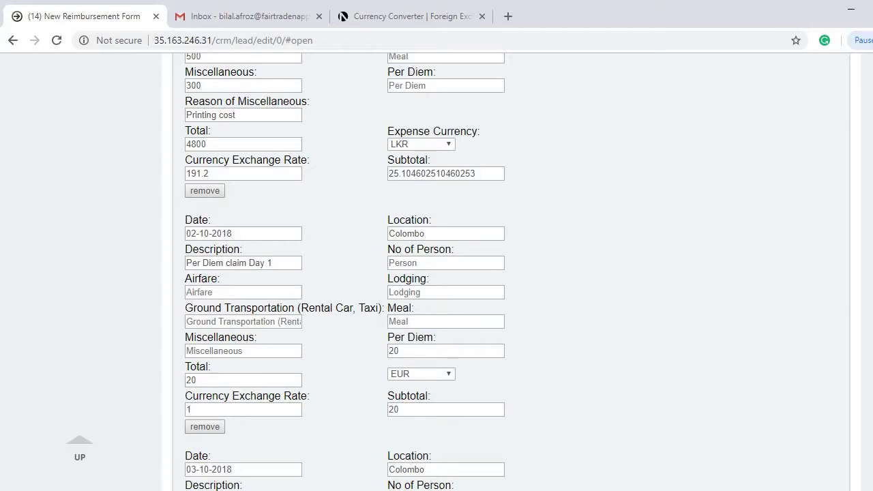
pyautogui.scroll(-5, 217, 321)
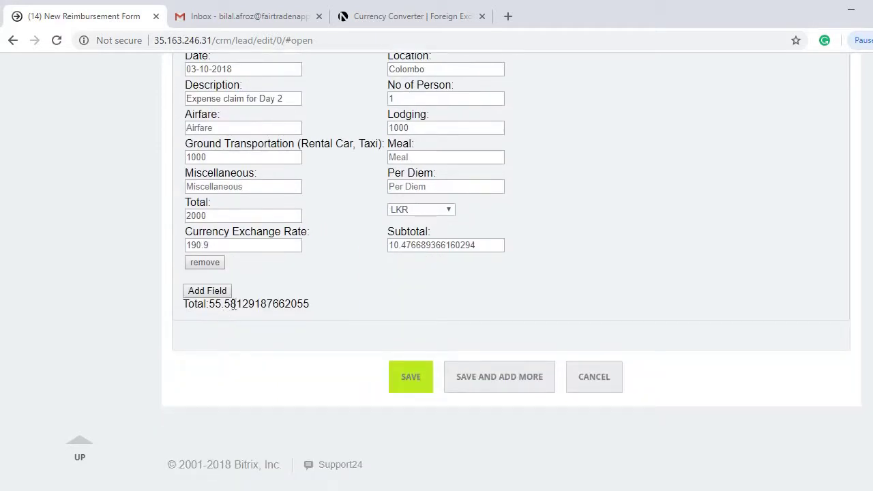
pyautogui.moveTo(230, 305); pyautogui.dragTo(208, 305)
pyautogui.click(288, 308)
# Step: Switch to the PowerPoint presentation and review which expense tables are already claimed, ending with the 03-10-2018 EUR per diem table
pyautogui.moveTo(468, 489)
pyautogui.click(424, 444)
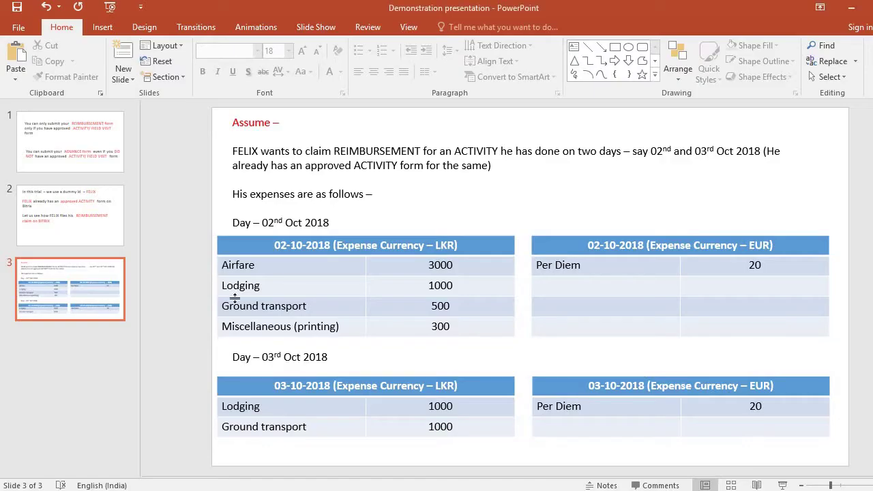
pyautogui.click(252, 275)
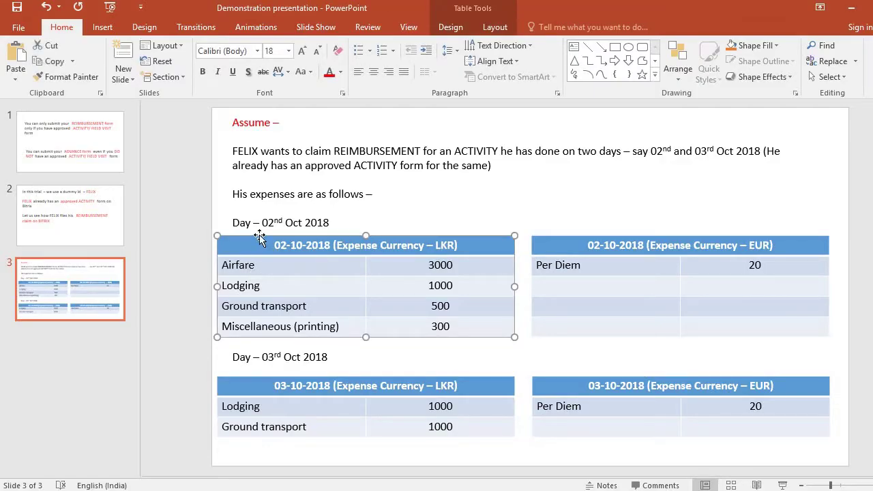
pyautogui.click(548, 237)
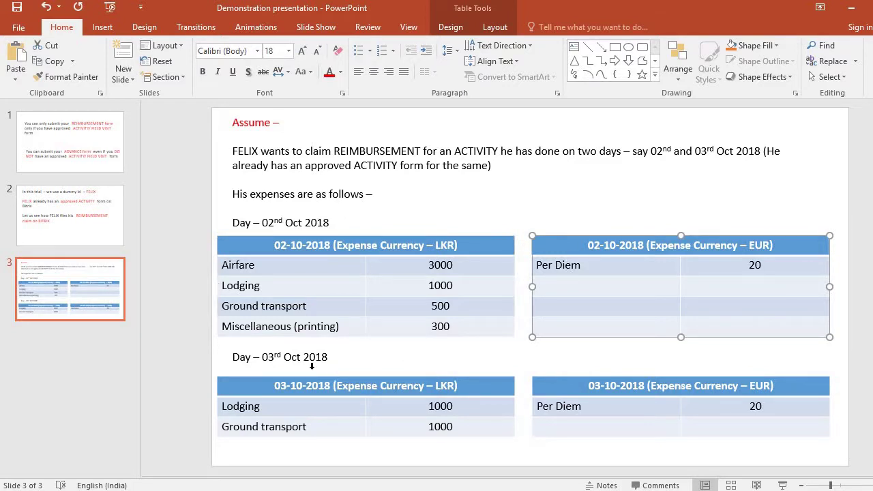
pyautogui.click(314, 371)
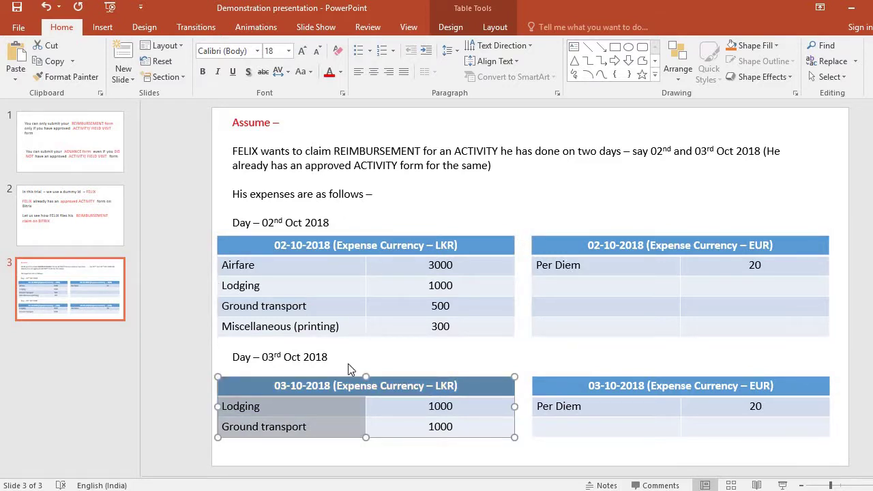
pyautogui.click(348, 365)
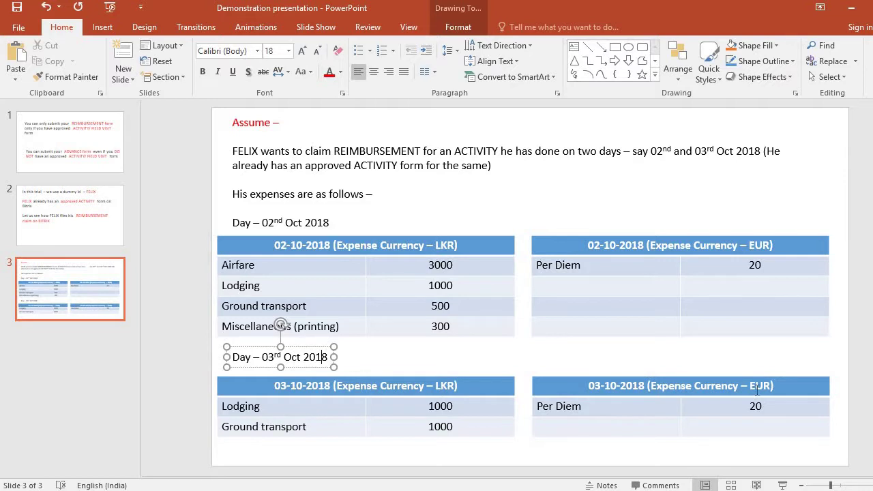
pyautogui.click(693, 398)
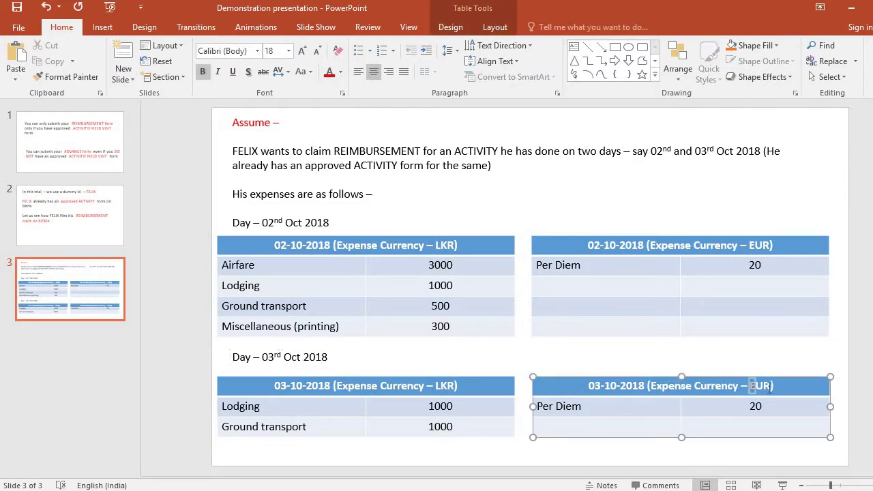
pyautogui.doubleClick(763, 385)
pyautogui.click(539, 359)
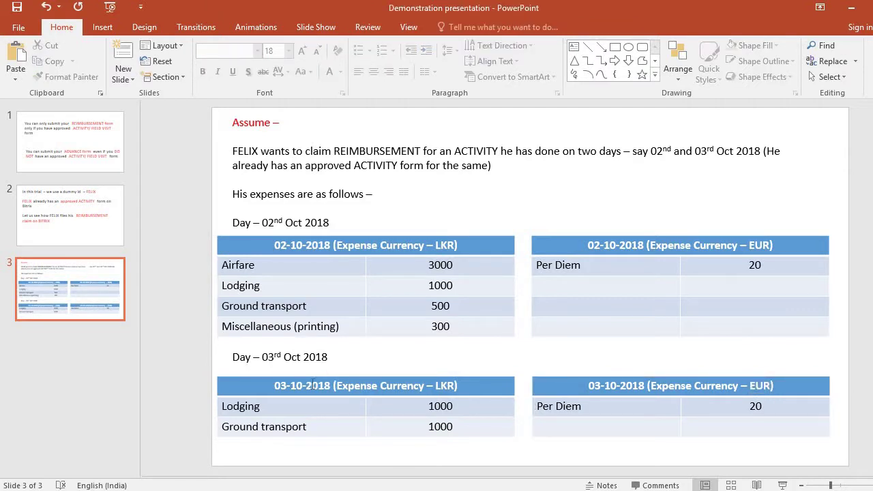
# Step: Return to the form and add an expense entry dated 03-10-2018, location Colombo, described as "Per Diem claim Day 2"
pyautogui.hotkey('alt', 'Tab')
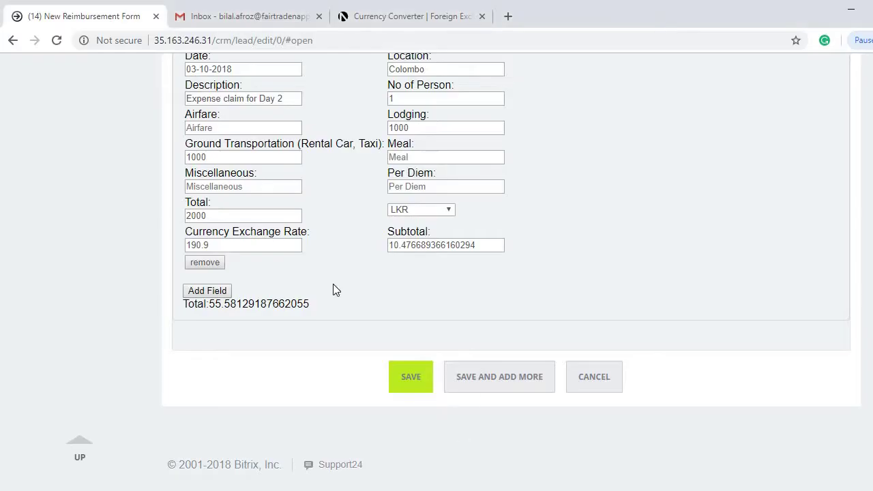
pyautogui.click(203, 293)
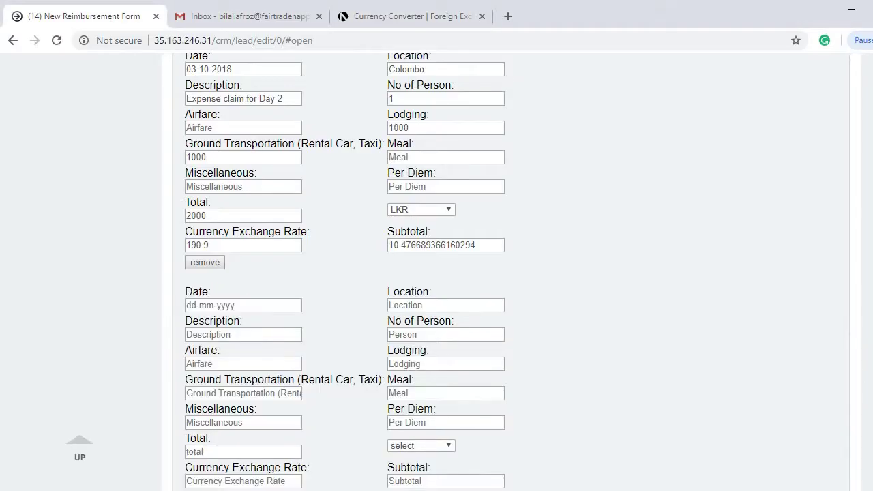
pyautogui.scroll(-3, 581, 283)
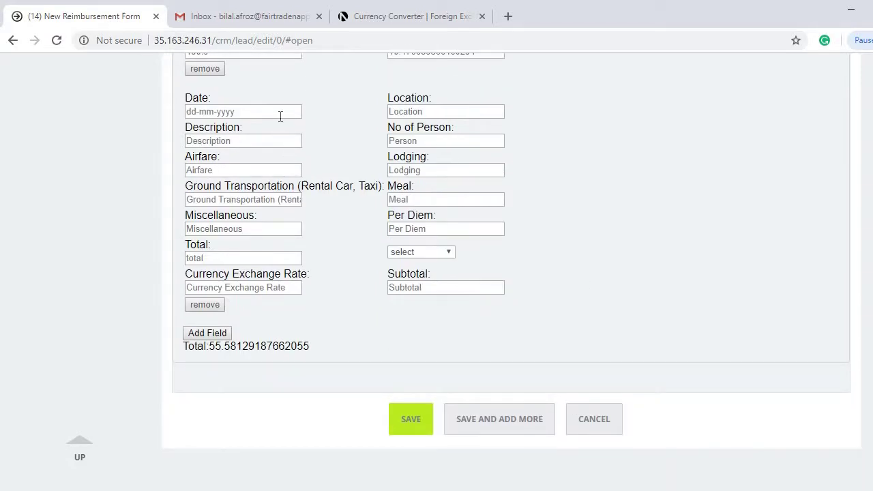
pyautogui.click(280, 116)
pyautogui.write('03-10-')
pyautogui.write('Colombo')
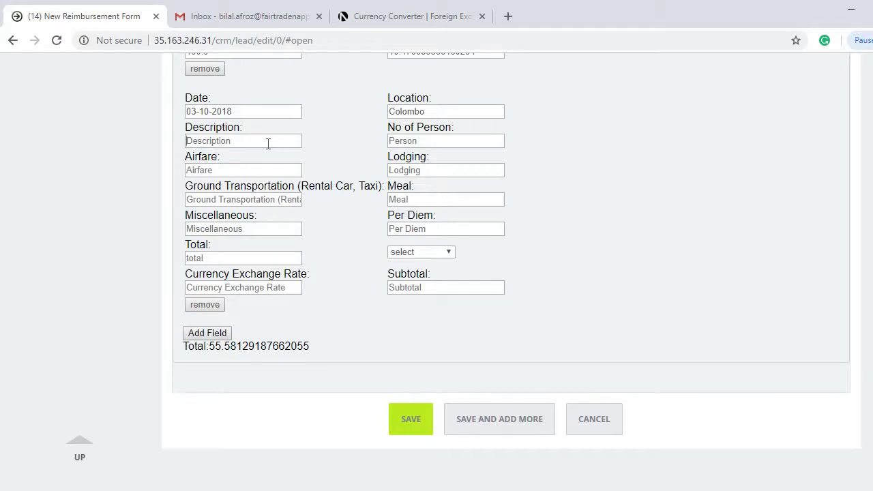
pyautogui.write('Per Diem claim Day 2')
# Step: Set the currency of the "Per Diem claim Day 2" entry to EUR
pyautogui.click(419, 252)
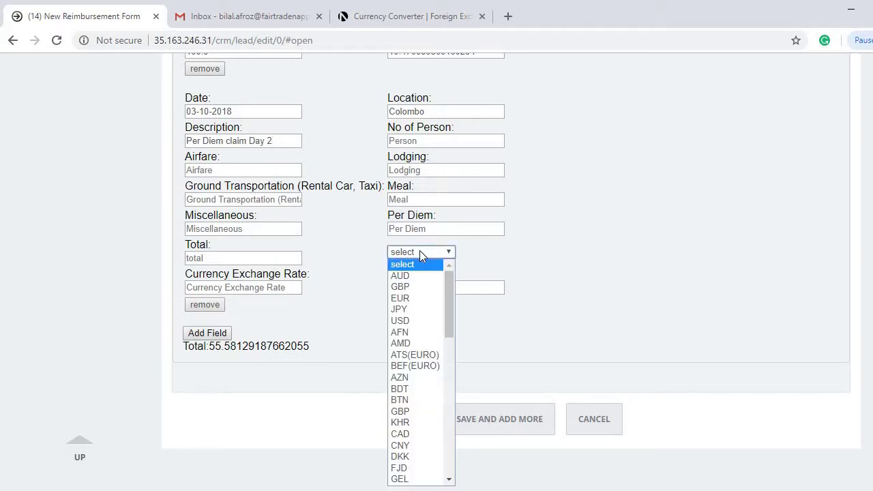
pyautogui.press('e')
pyautogui.press('Return')
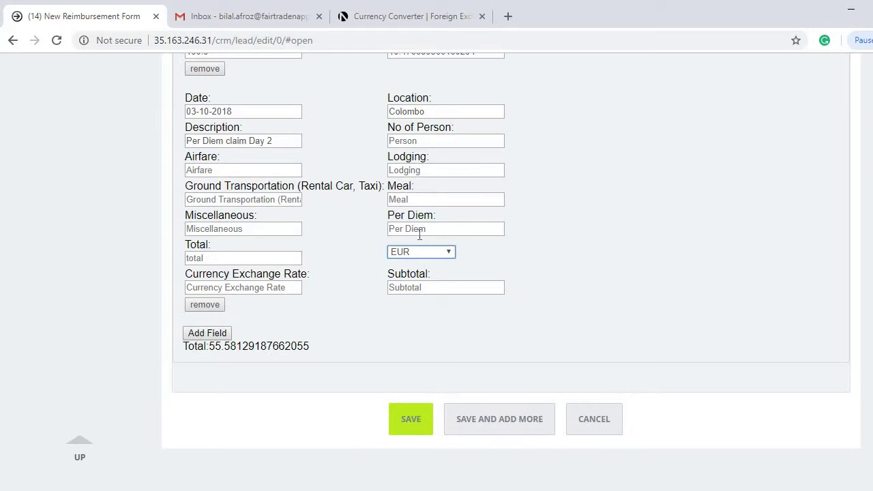
# Step: Set the "Per Diem claim Day 2" entry's per diem to 20 and its currency exchange rate to 1, and calculate its subtotal
pyautogui.click(419, 231)
pyautogui.write('20')
pyautogui.click(403, 287)
pyautogui.write('1')
pyautogui.click(408, 288)
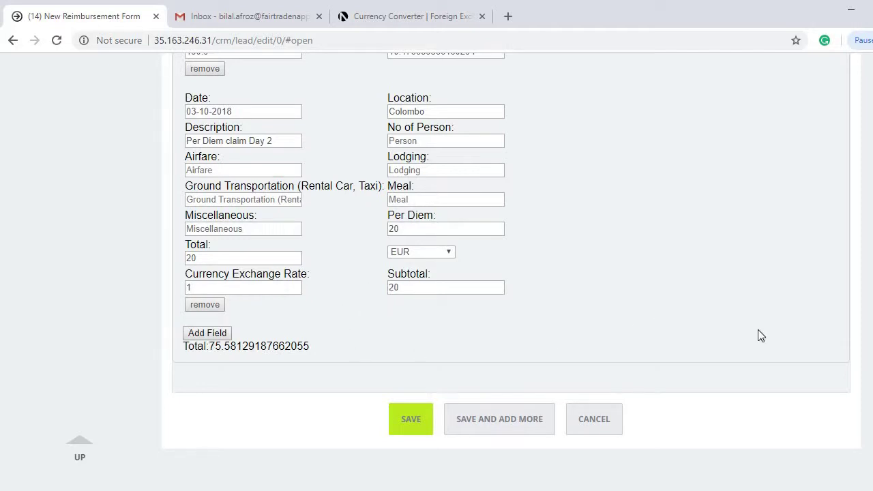
# Step: Switch to the PowerPoint presentation and review the claim dates and the expense tables for 2 and 3 October 2018
pyautogui.moveTo(515, 487)
pyautogui.click(409, 440)
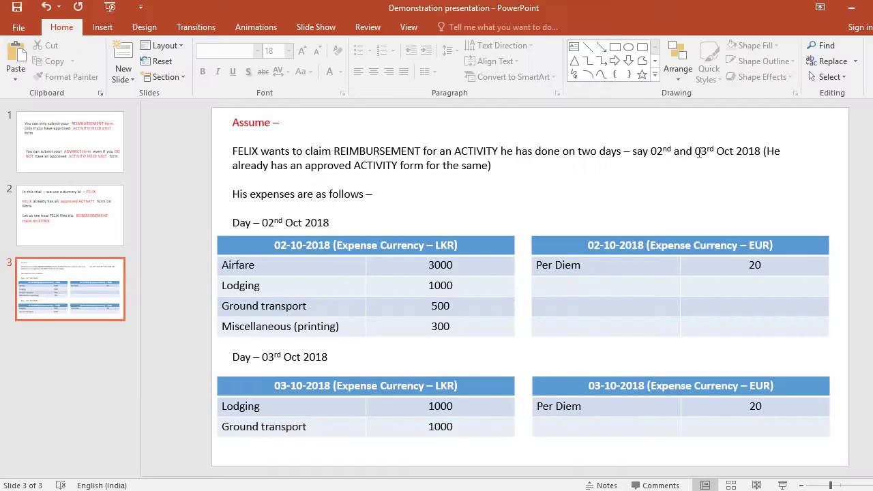
pyautogui.click(651, 153)
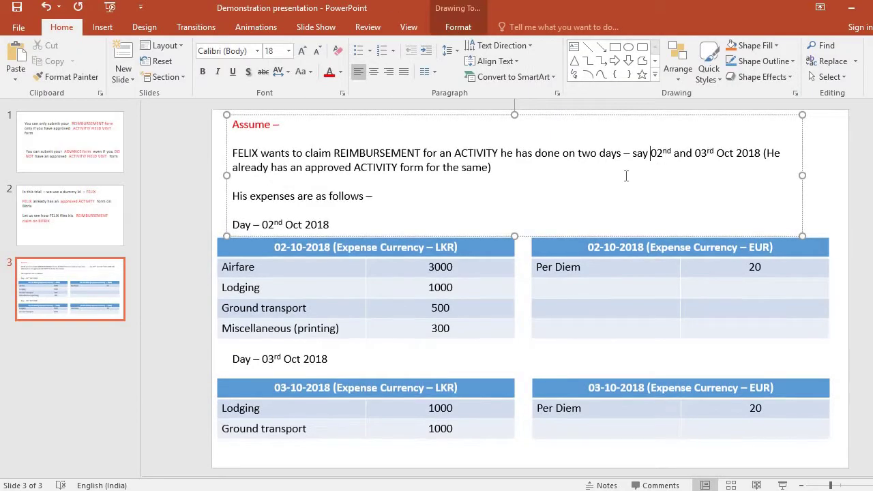
pyautogui.click(821, 166)
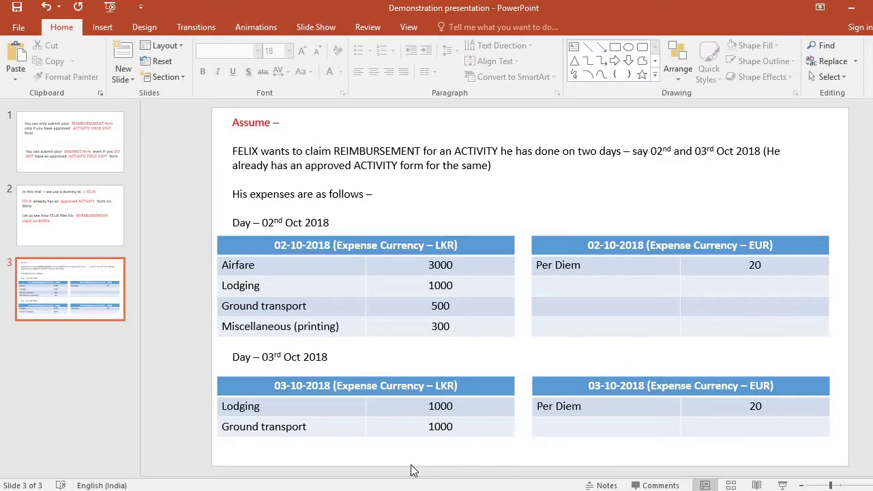
# Step: Return to the reimbursement form and check the overall total below the expense entries
pyautogui.hotkey('alt', 'Tab')
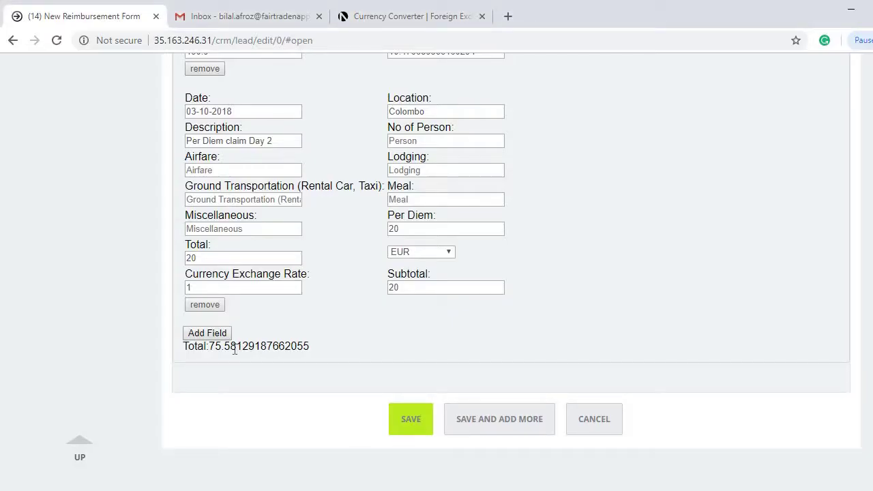
pyautogui.moveTo(235, 350); pyautogui.dragTo(215, 349)
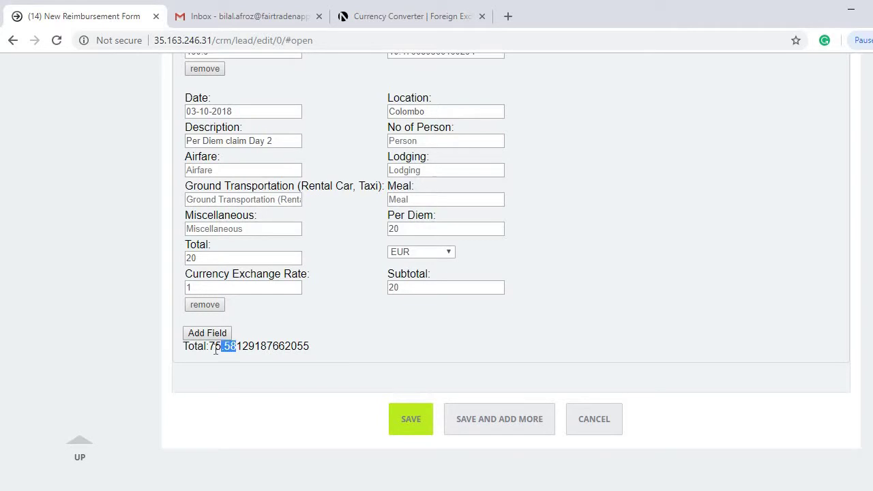
pyautogui.click(437, 356)
# Step: Review the form's program dates, actual total expense, payment amount and requested currency, and look through the expense entries
pyautogui.scroll(20, 512, 273)
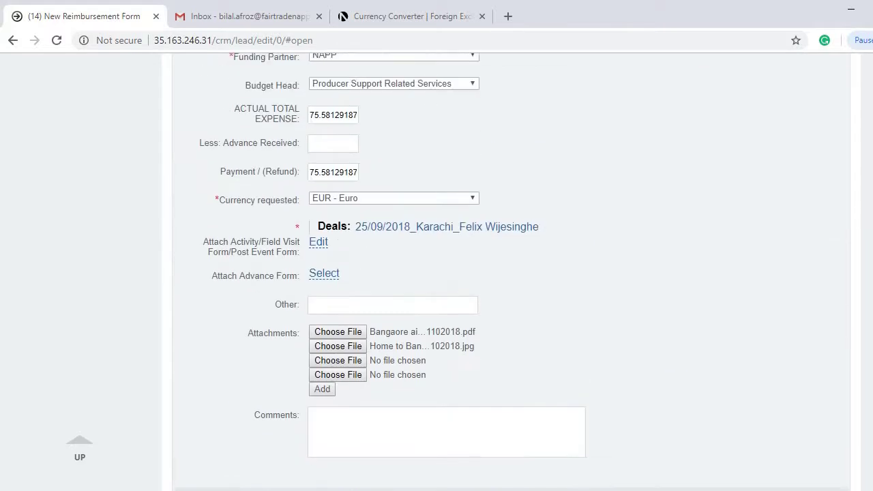
pyautogui.scroll(5, 314, 304)
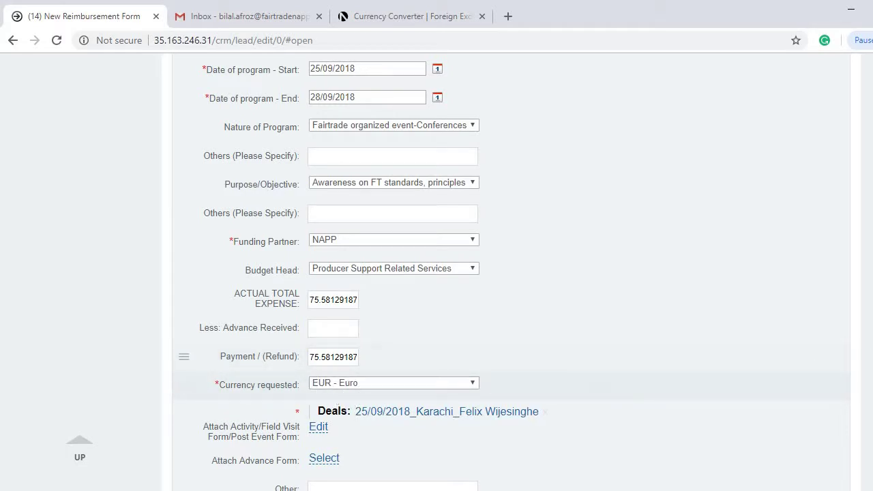
pyautogui.scroll(-15, 436, 273)
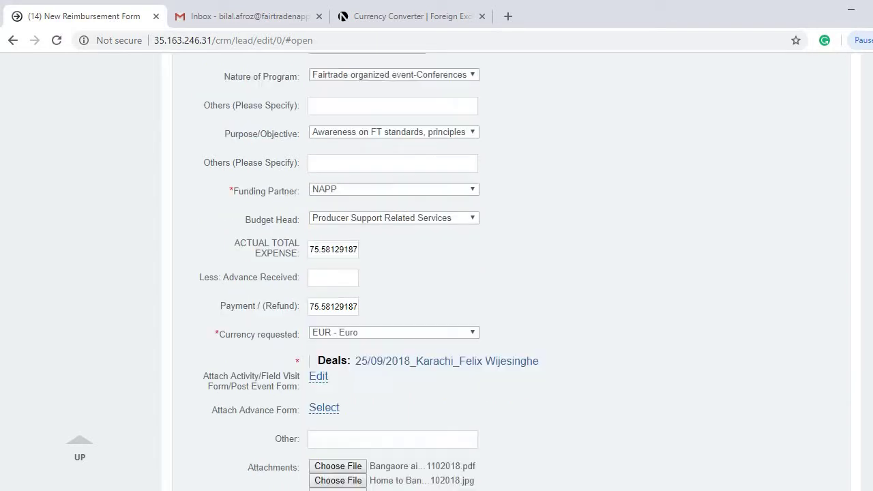
pyautogui.scroll(-6, 437, 273)
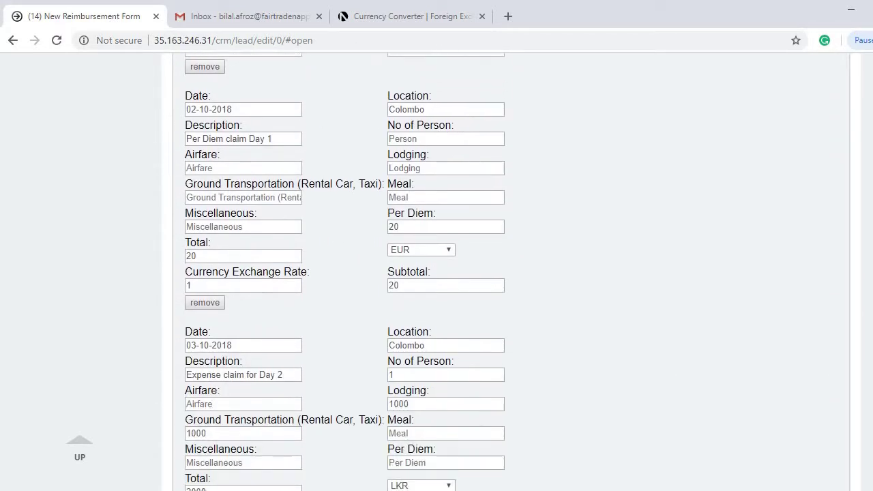
pyautogui.scroll(2, 437, 272)
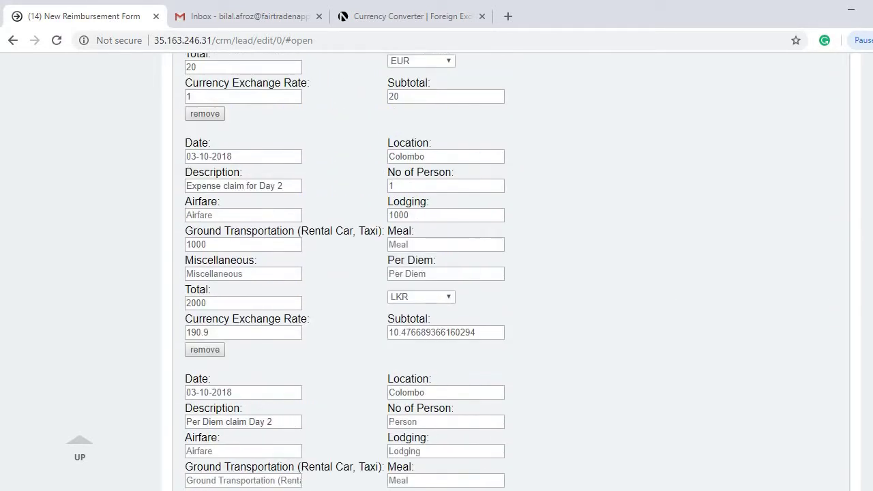
pyautogui.scroll(-4, 437, 273)
pyautogui.scroll(4, 437, 273)
pyautogui.scroll(1, 436, 273)
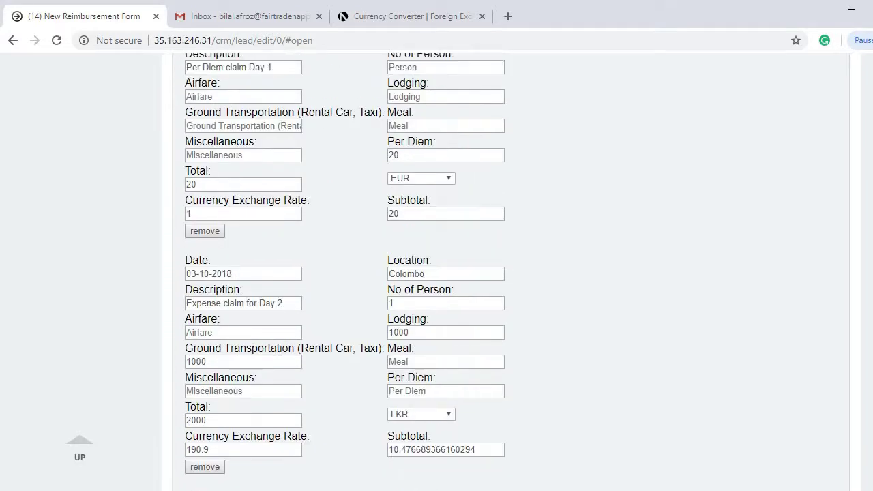
# Step: Compare the PowerPoint expense tables with the form's Day 1 and Day 2 expense and per diem entries, ending with the overall total
pyautogui.click(405, 447)
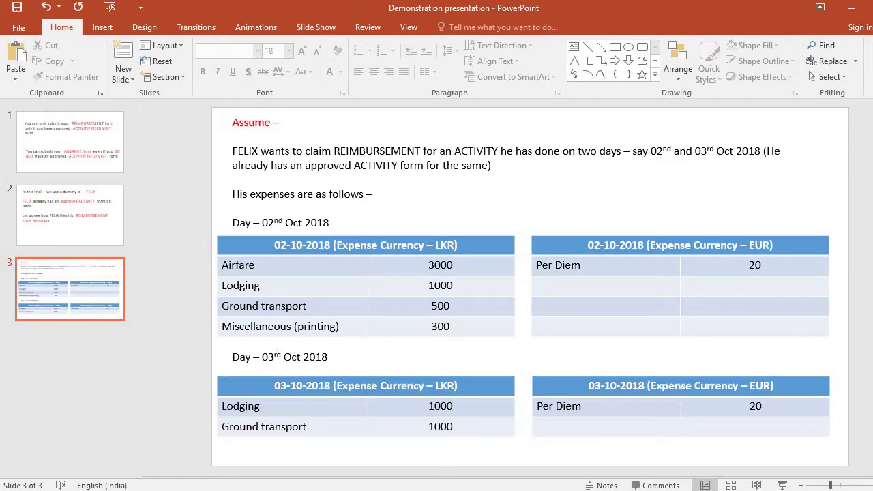
pyautogui.hotkey('alt', 'Tab')
pyautogui.scroll(7, 166, 322)
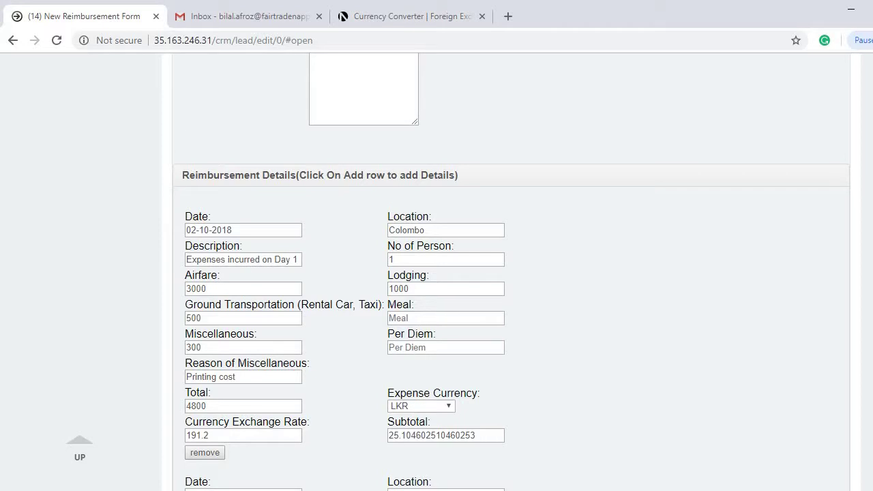
pyautogui.scroll(-5, 803, 318)
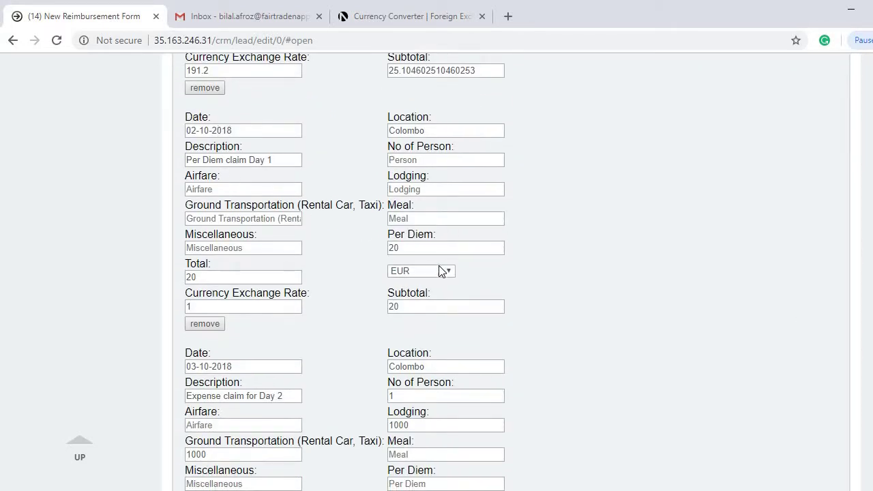
pyautogui.scroll(-4, 380, 132)
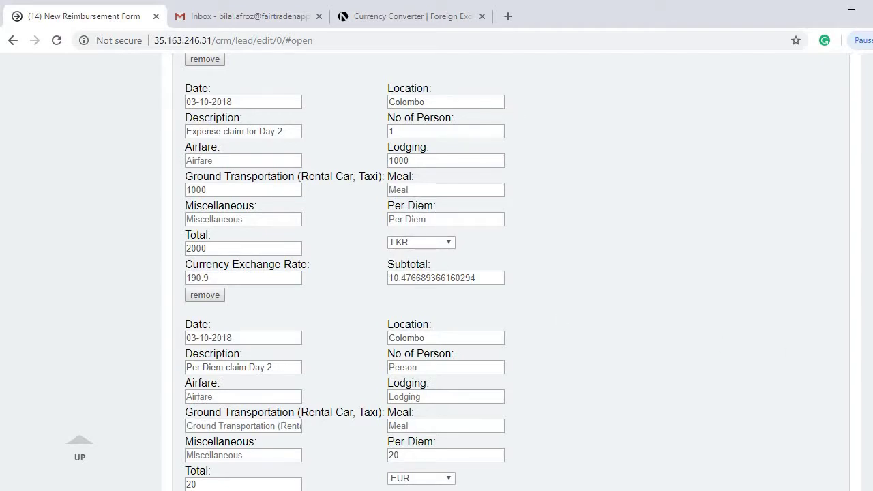
pyautogui.scroll(-2, 222, 178)
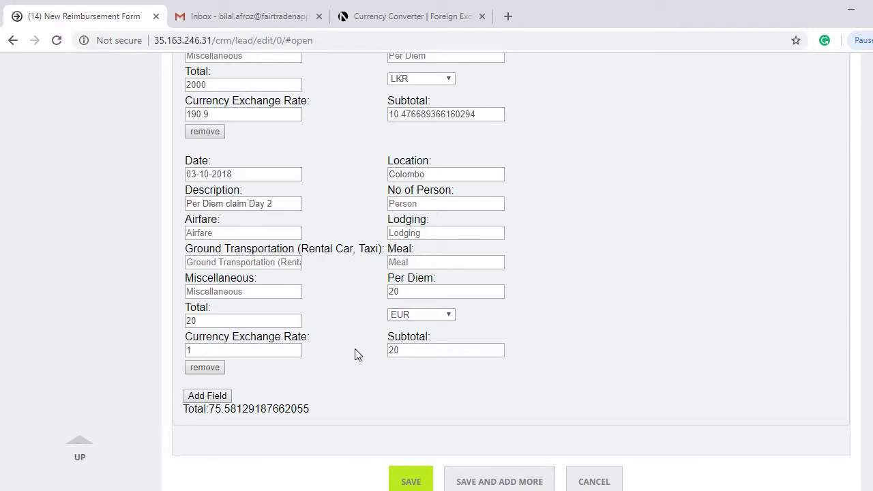
pyautogui.moveTo(236, 408); pyautogui.dragTo(209, 412)
pyautogui.click(248, 409)
# Step: Check the total and currency exchange rate of the "Expenses incurred on Day 1" entry
pyautogui.scroll(15, 122, 337)
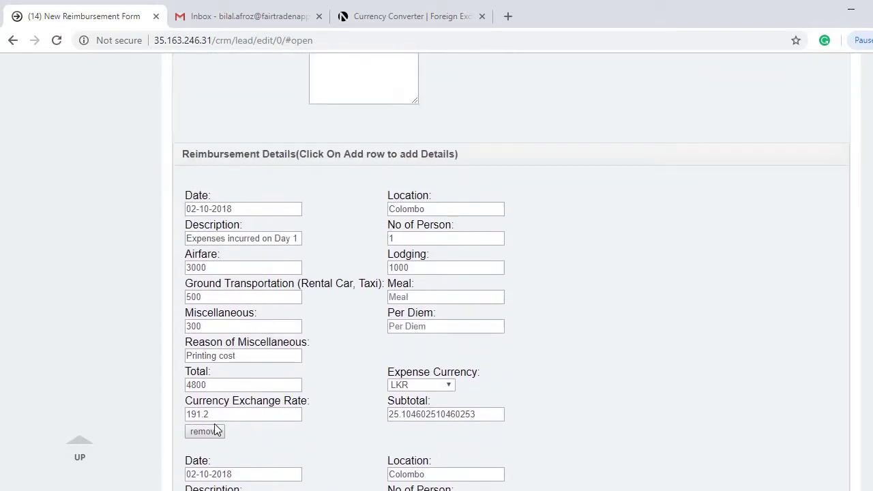
pyautogui.moveTo(206, 385); pyautogui.dragTo(189, 386)
pyautogui.click(191, 386)
pyautogui.click(223, 418)
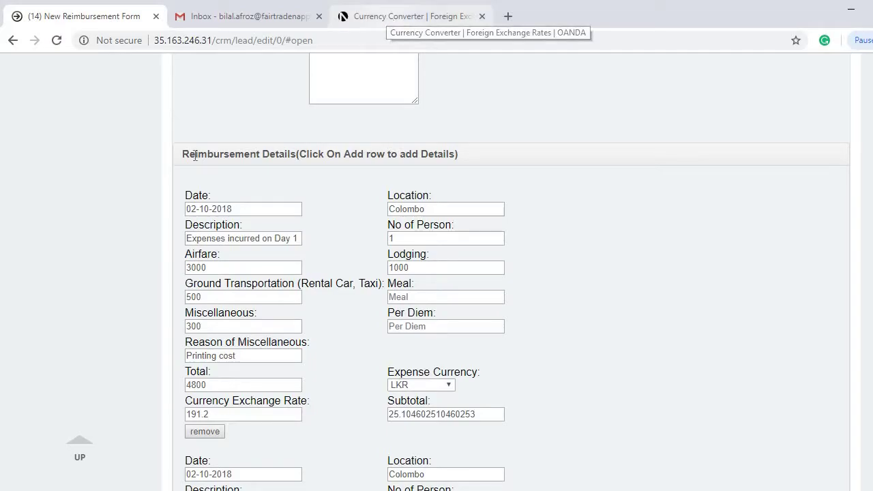
# Step: In the OANDA currency converter, look up the EUR to LKR rate with interbank +/- 2% for Oct 2, 2018
pyautogui.click(386, 17)
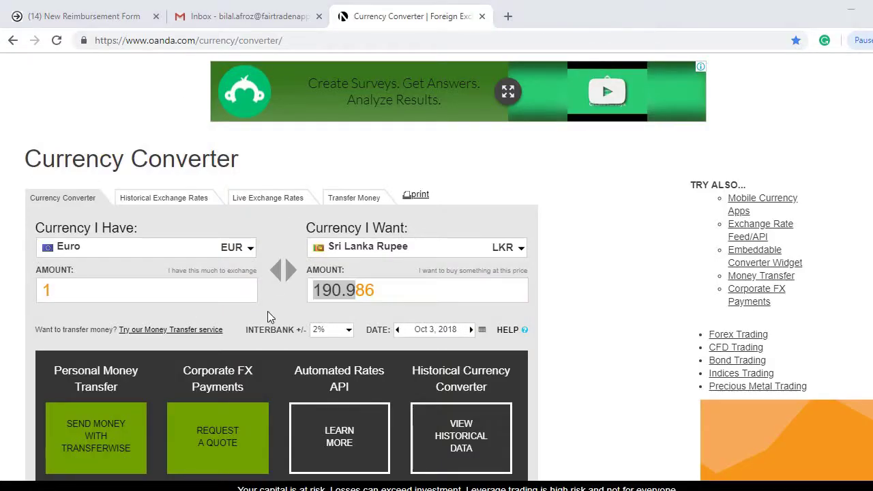
pyautogui.click(349, 333)
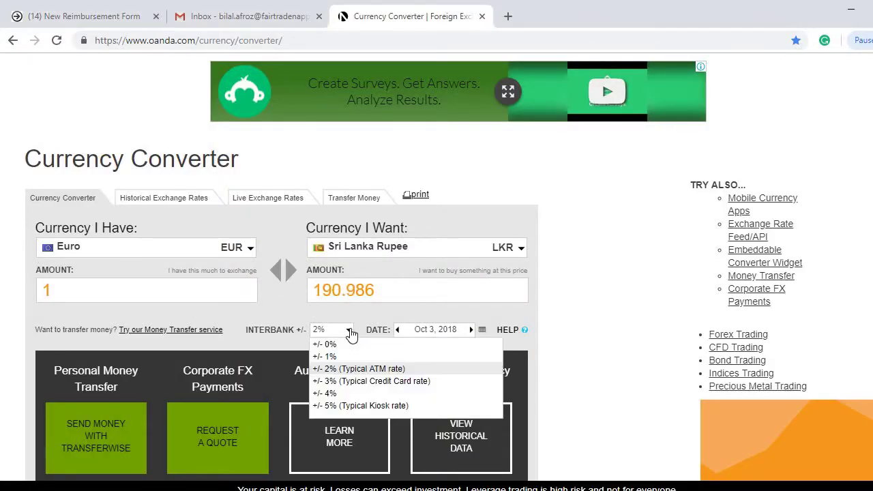
pyautogui.click(352, 372)
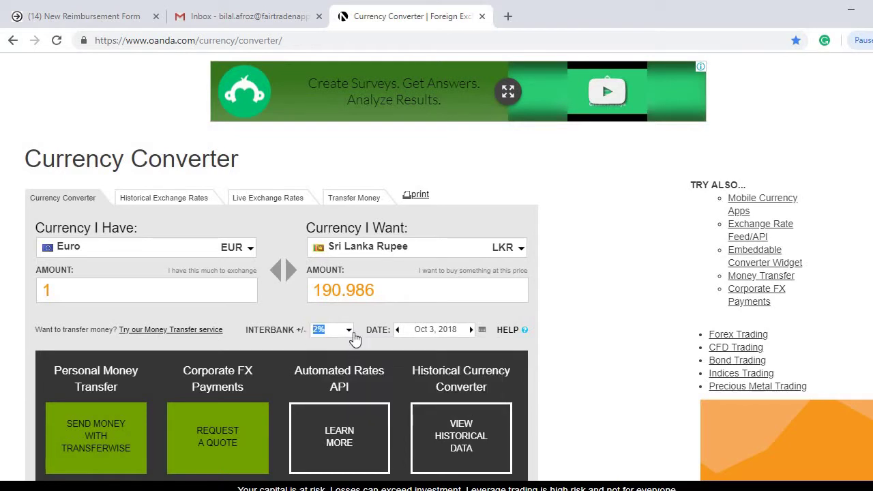
pyautogui.click(423, 330)
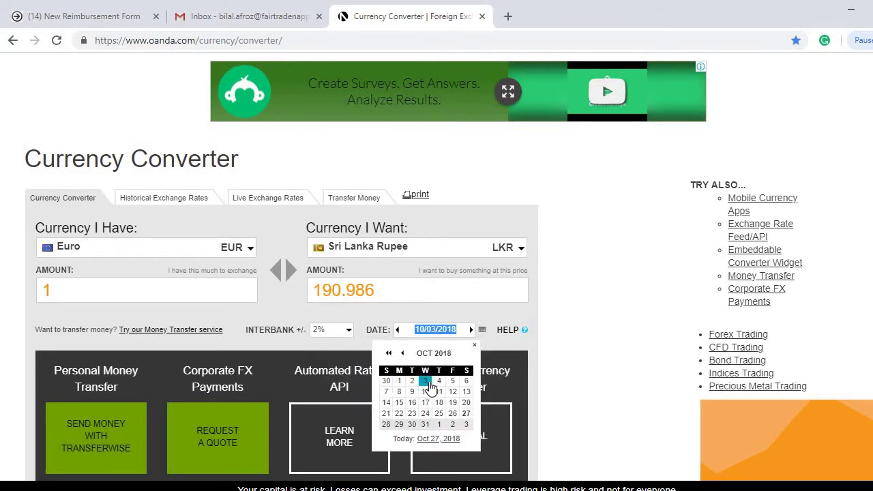
pyautogui.click(418, 384)
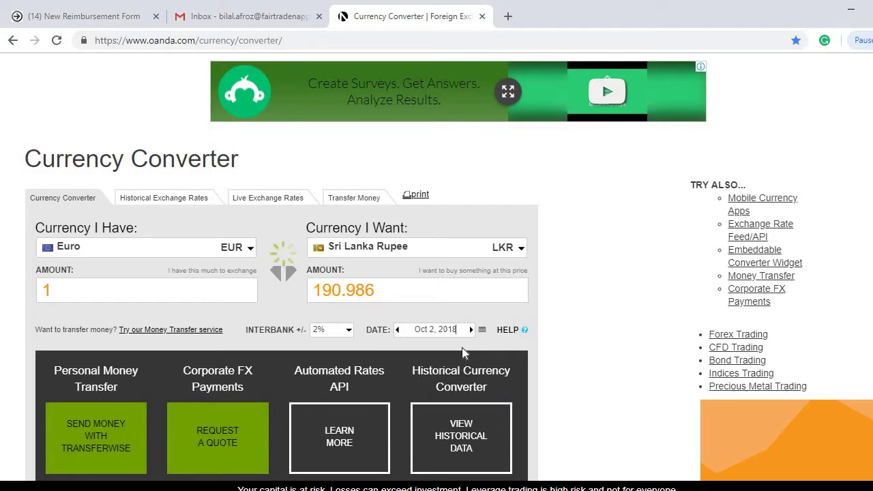
# Step: Return to the reimbursement form, look it over from the program details to the last expense entry, and save it
pyautogui.click(86, 15)
pyautogui.scroll(-10, 437, 273)
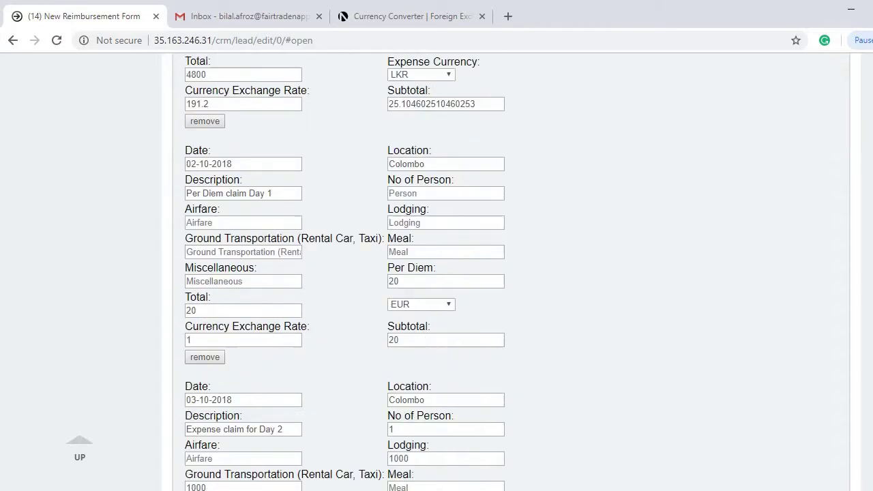
pyautogui.scroll(20, 437, 273)
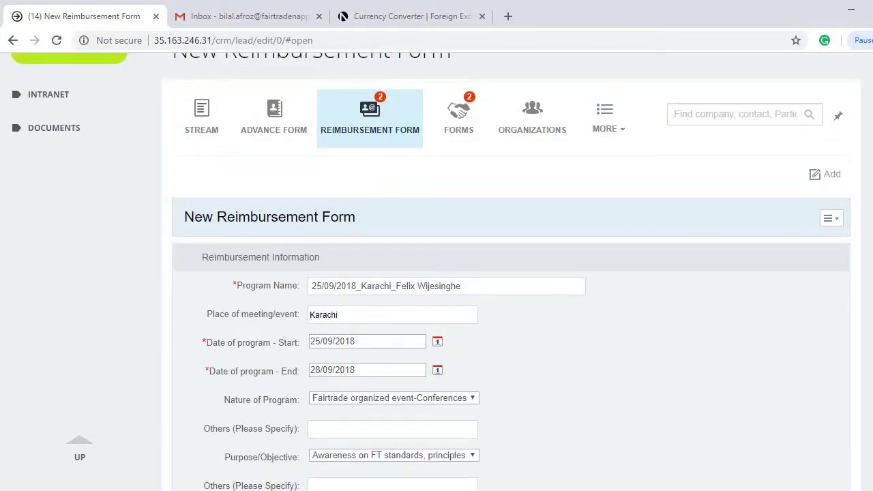
pyautogui.scroll(-15, 437, 273)
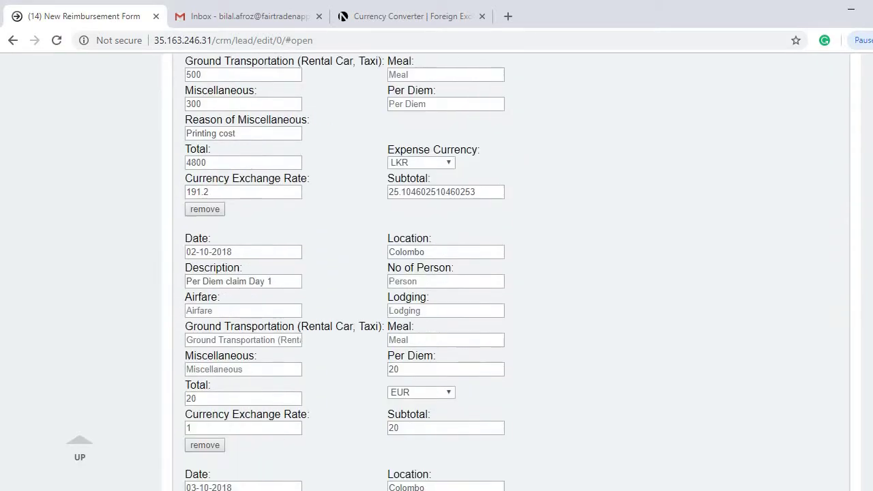
pyautogui.scroll(-10, 436, 273)
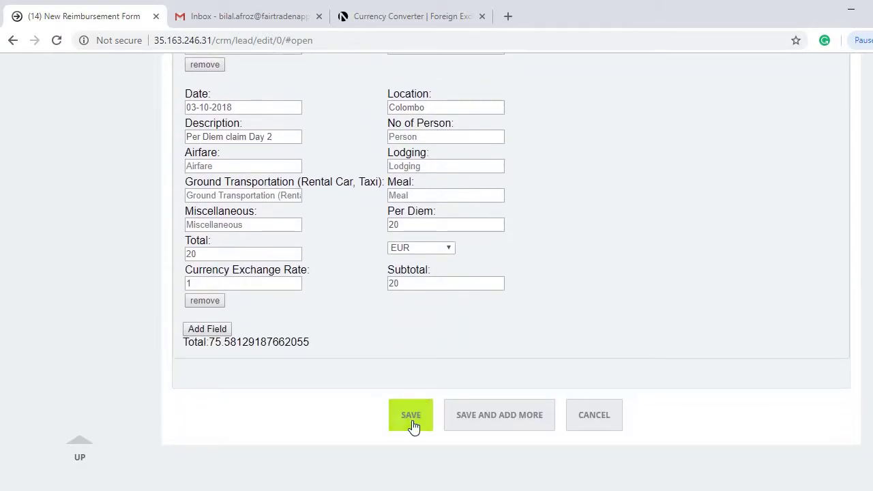
pyautogui.click(412, 424)
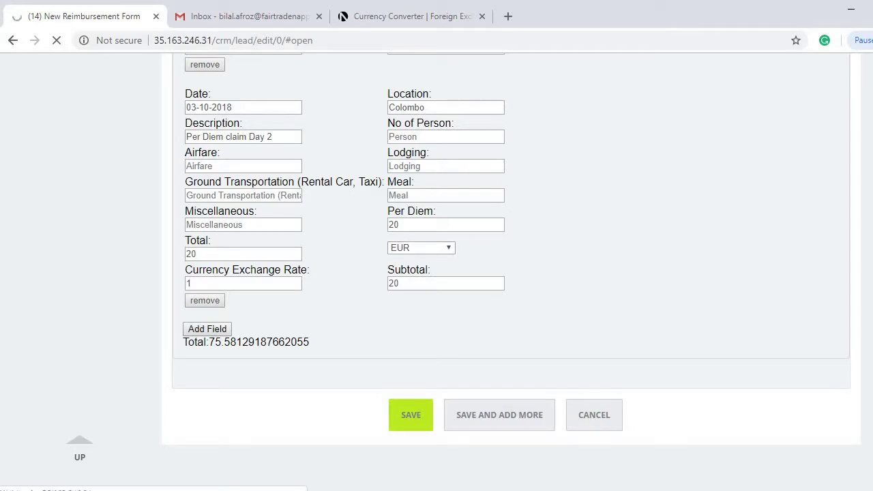
# Step: Review the saved reimbursement form's funding, total expense, payment and currency details, and its attached bills
pyautogui.scroll(1, 513, 255)
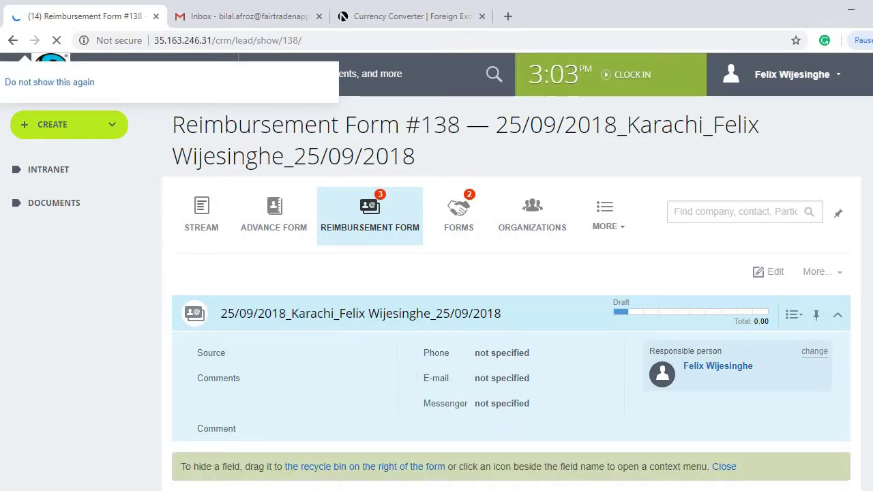
pyautogui.scroll(-10, 512, 307)
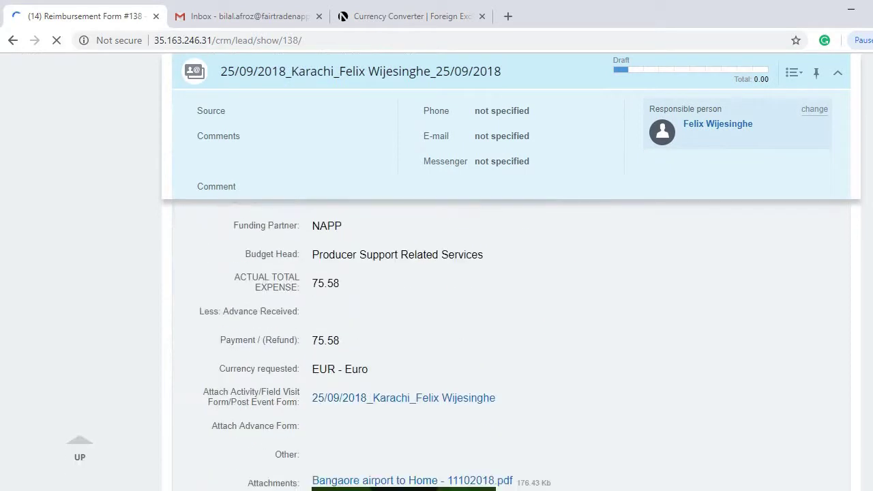
pyautogui.scroll(-6, 511, 307)
pyautogui.scroll(3, 512, 308)
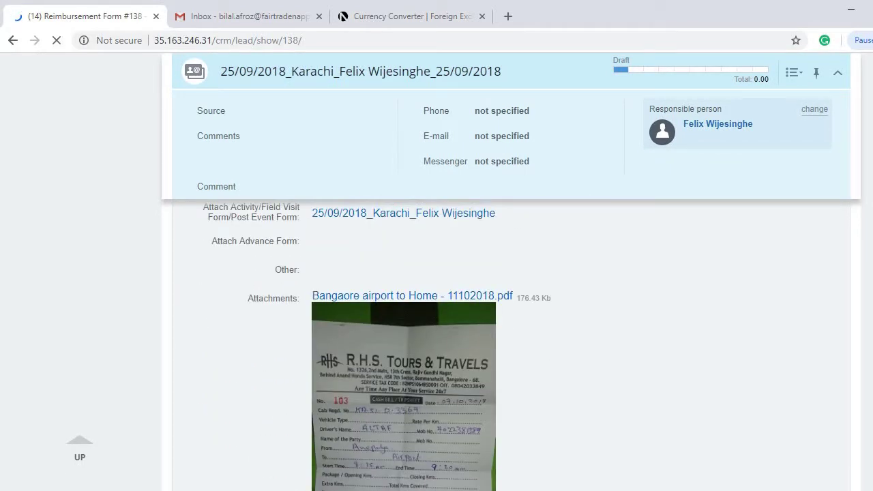
pyautogui.scroll(-1, 511, 307)
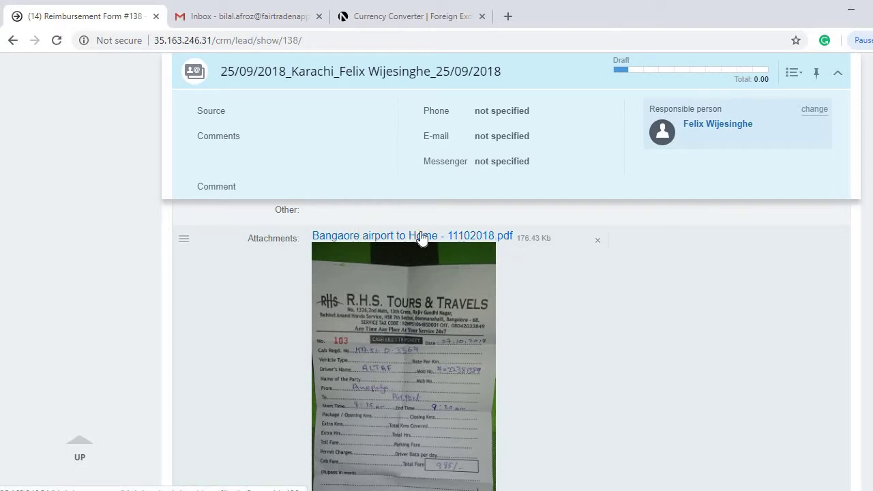
# Step: Open the attachment "Bangaore airport to Home - 11102018.pdf", cancel saving it, and close its extra browser tab
pyautogui.click(344, 239)
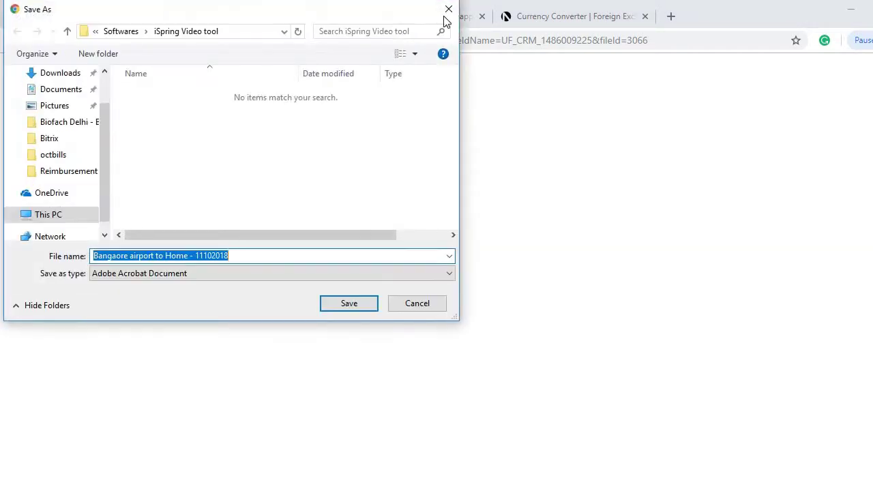
pyautogui.press('Escape')
pyautogui.click(320, 16)
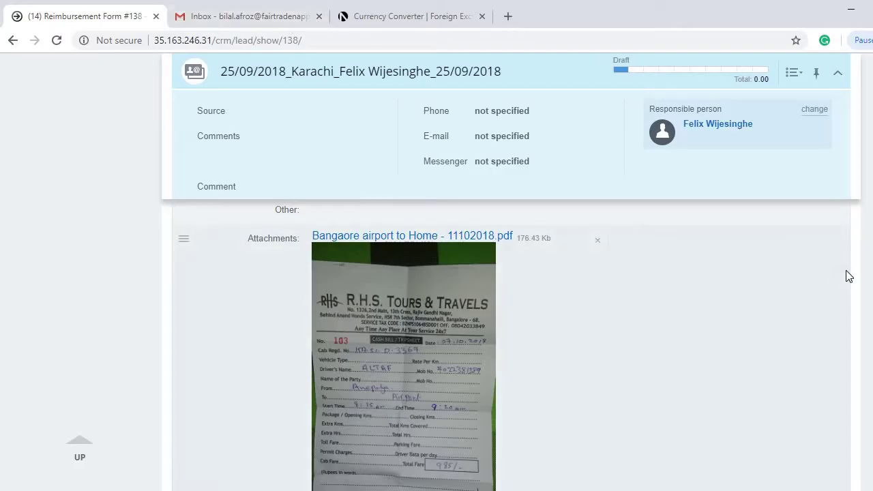
# Step: Review the saved reimbursement form from its program details and attached bills down to the daily expense entries and total
pyautogui.scroll(10, 505, 341)
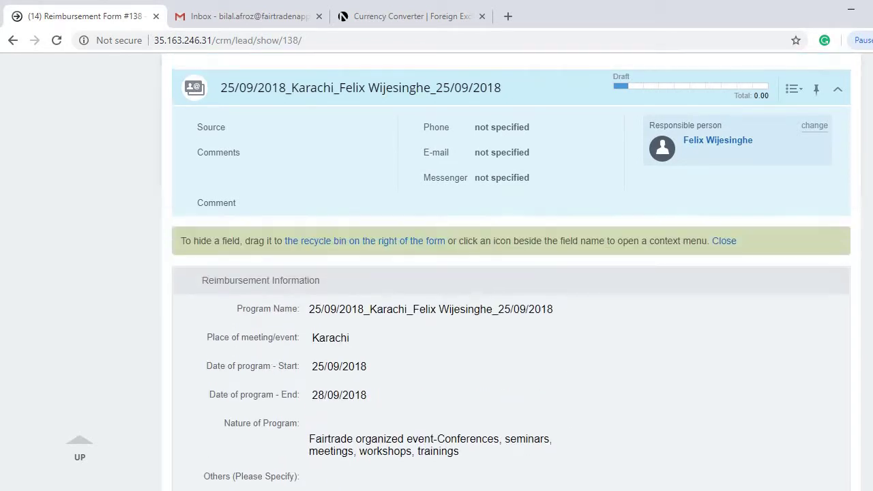
pyautogui.scroll(-10, 512, 341)
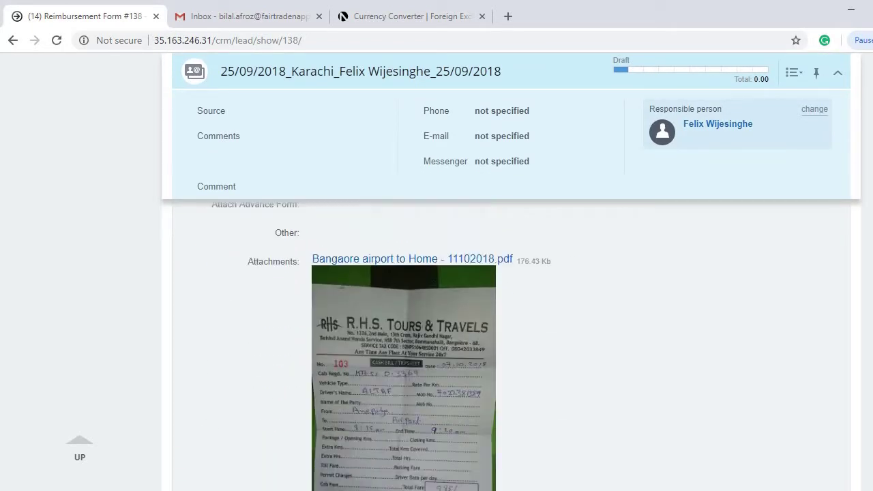
pyautogui.scroll(-12, 512, 341)
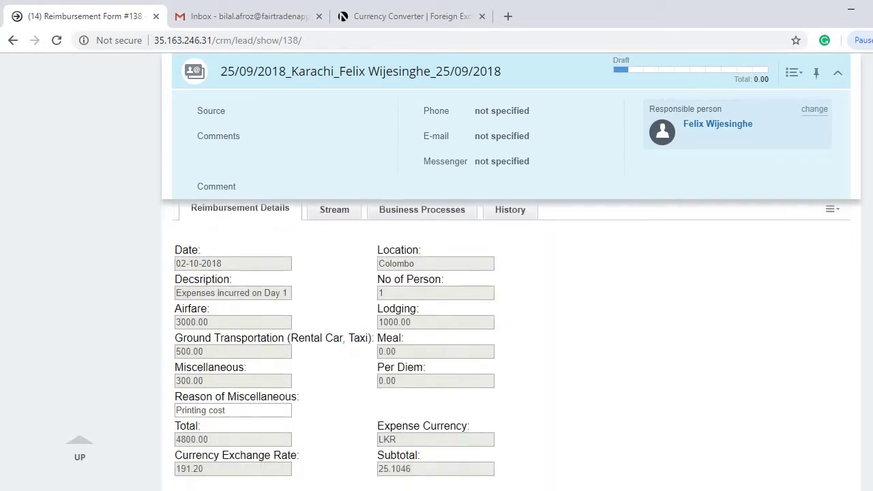
pyautogui.scroll(-15, 512, 341)
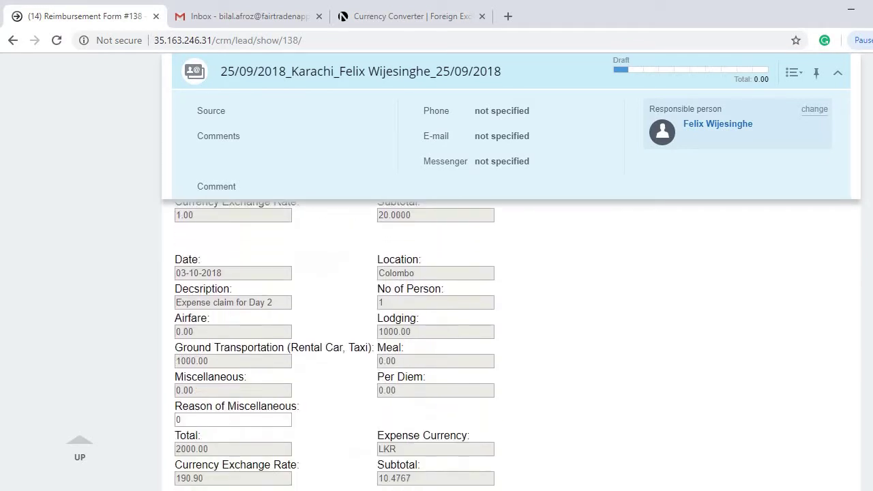
pyautogui.scroll(-2, 512, 341)
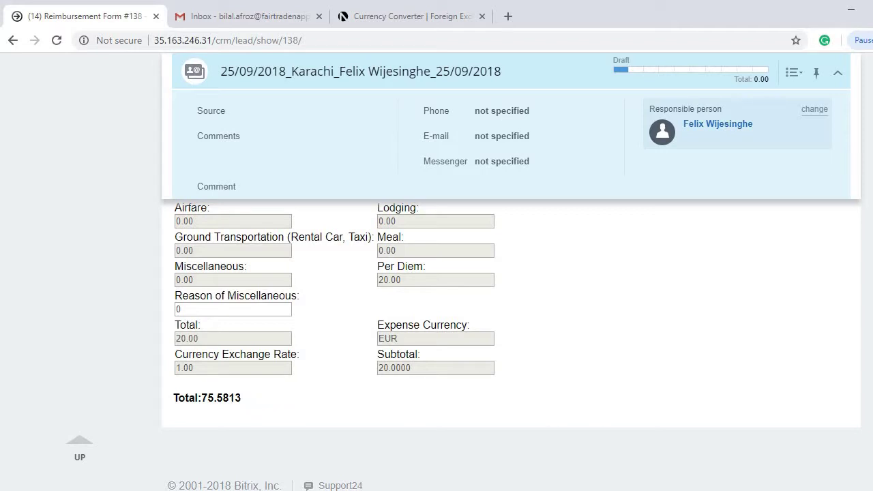
pyautogui.scroll(-15, 511, 341)
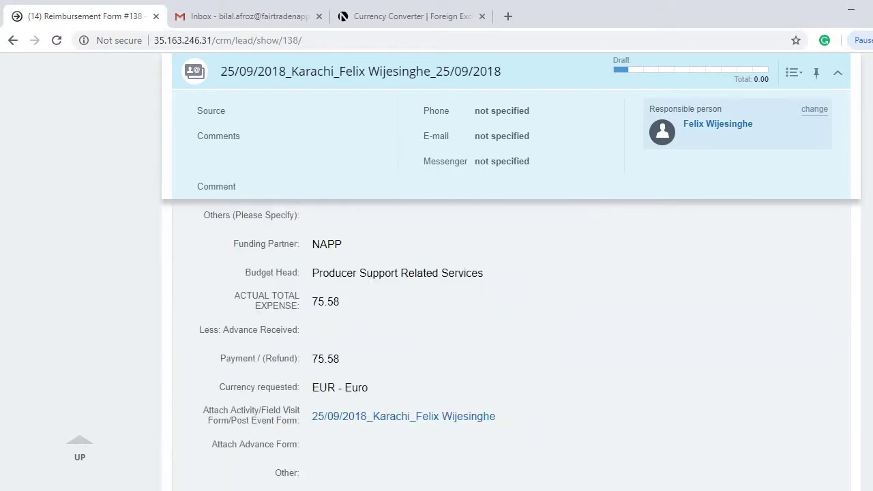
pyautogui.scroll(7, 512, 273)
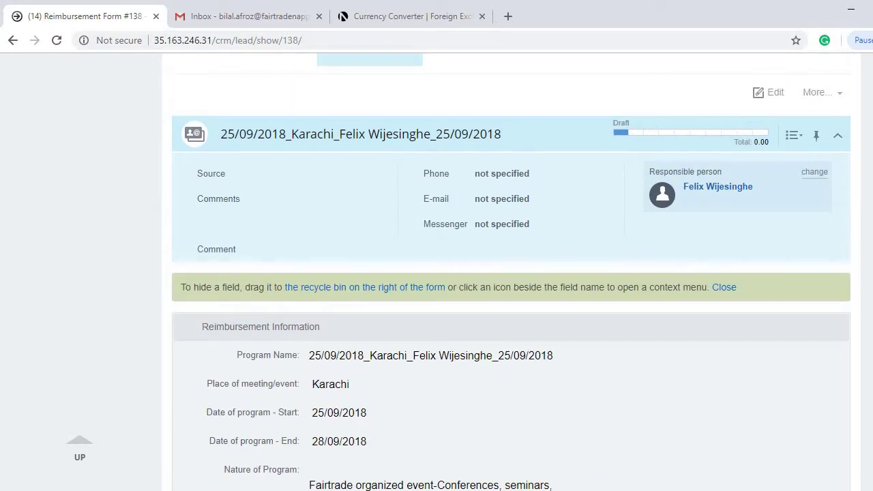
# Step: Set the reimbursement form's stage to Send to Reporting Manager
pyautogui.scroll(3, 615, 259)
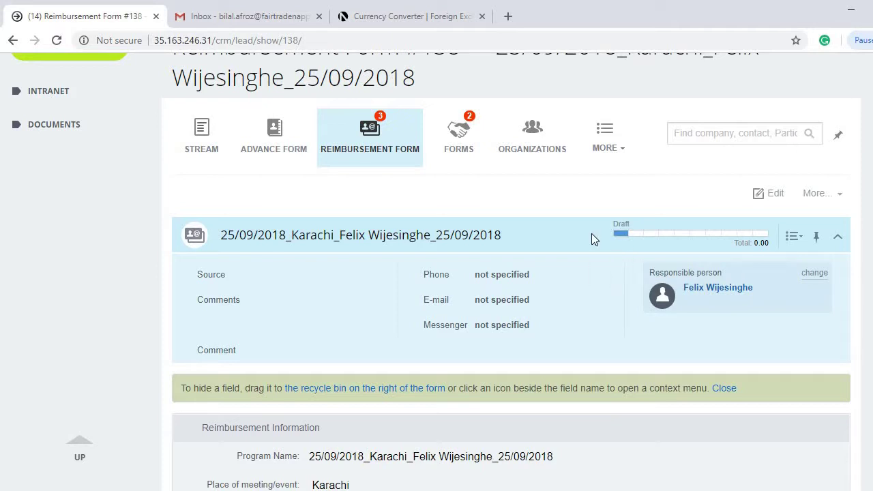
pyautogui.click(638, 239)
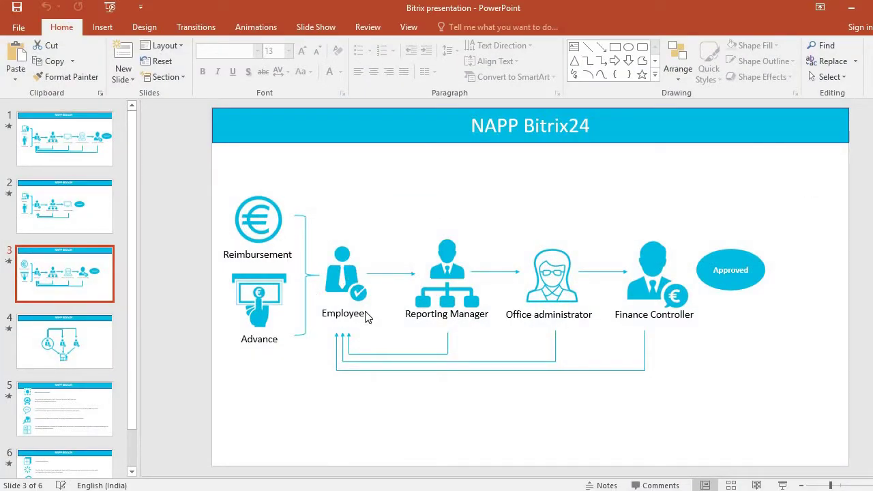
# Step: In the PowerPoint presentation, trace slide 3's approval flow from Employee through Reporting Manager and Office administrator to Finance Controller, glancing back at the form's stage
pyautogui.click(341, 273)
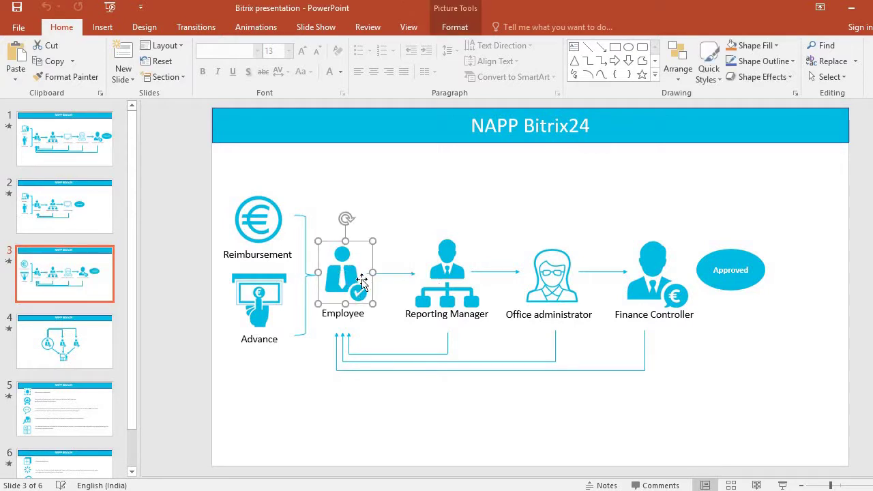
pyautogui.click(456, 269)
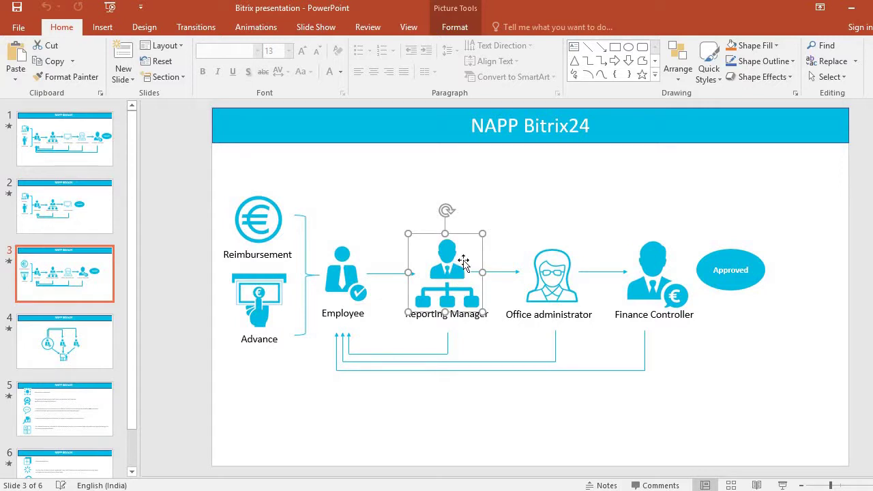
pyautogui.press('Escape')
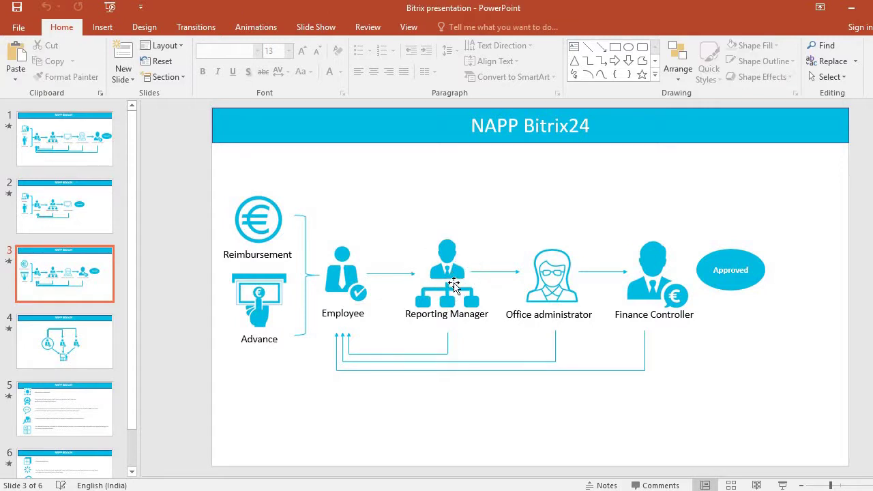
pyautogui.click(550, 274)
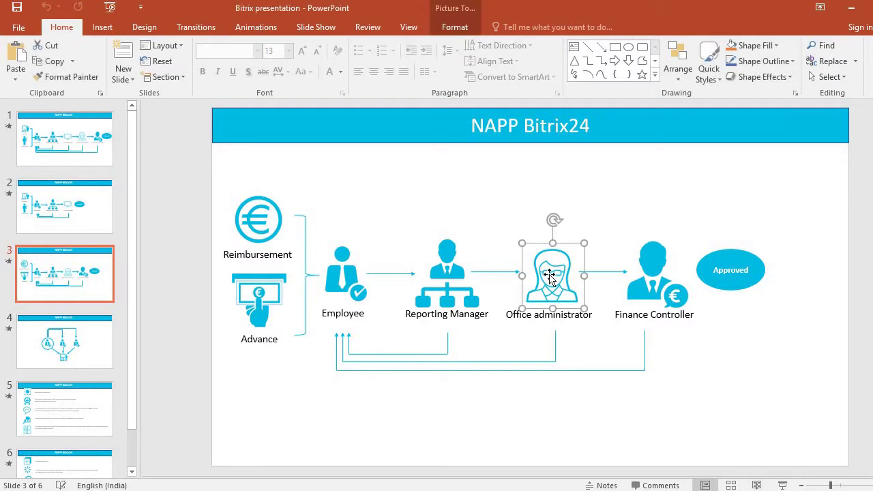
pyautogui.press('Escape')
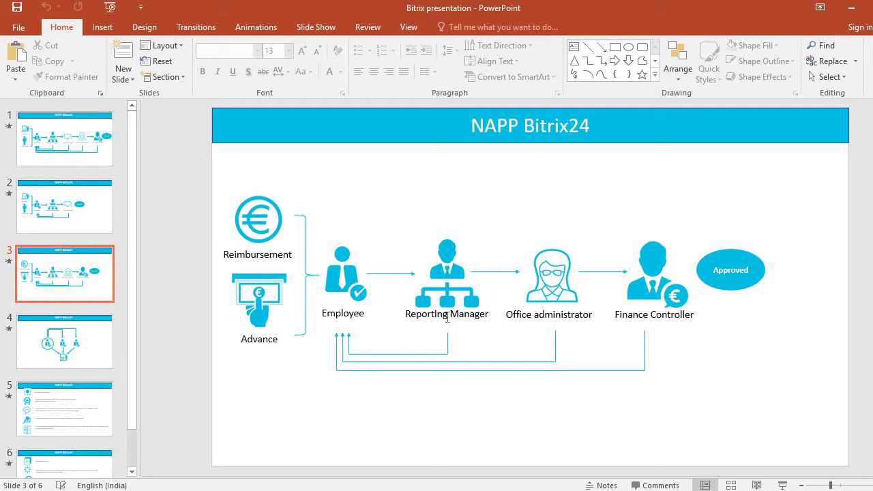
pyautogui.click(437, 297)
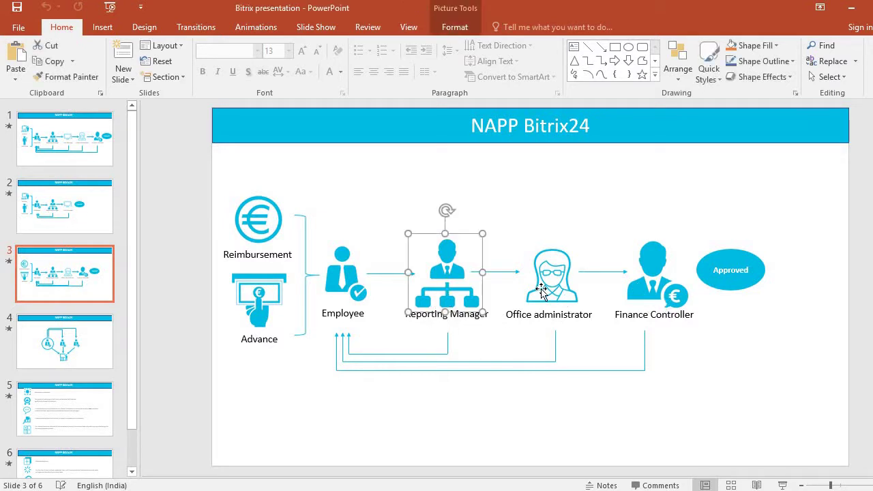
pyautogui.click(550, 278)
pyautogui.click(663, 294)
pyautogui.click(443, 286)
pyautogui.click(518, 286)
pyautogui.click(648, 287)
pyautogui.click(442, 288)
pyautogui.press('Escape')
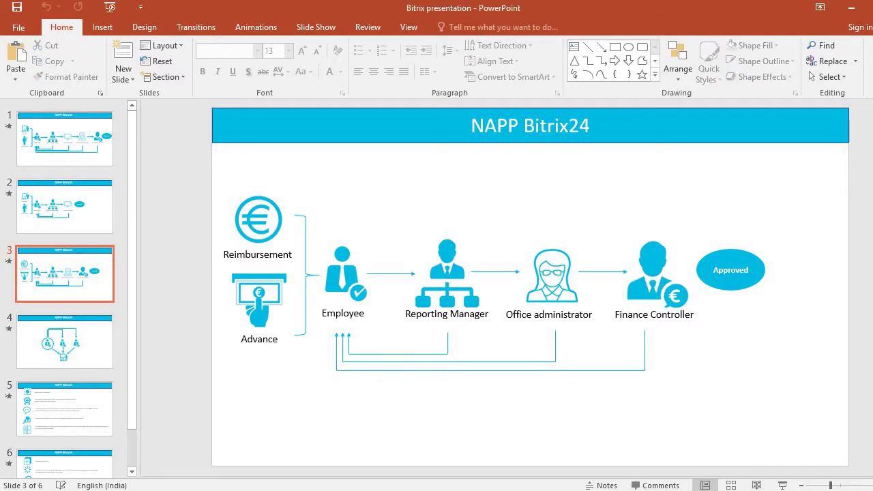
pyautogui.hotkey('alt', 'Tab')
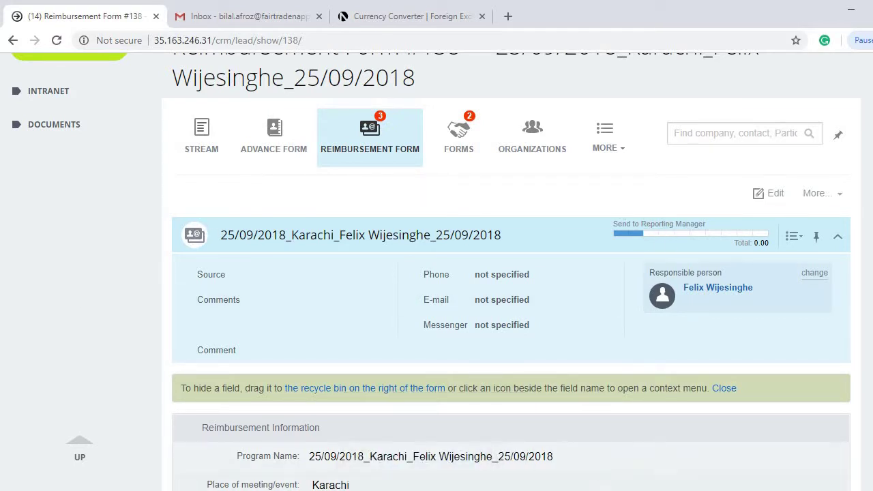
pyautogui.hotkey('alt', 'Tab')
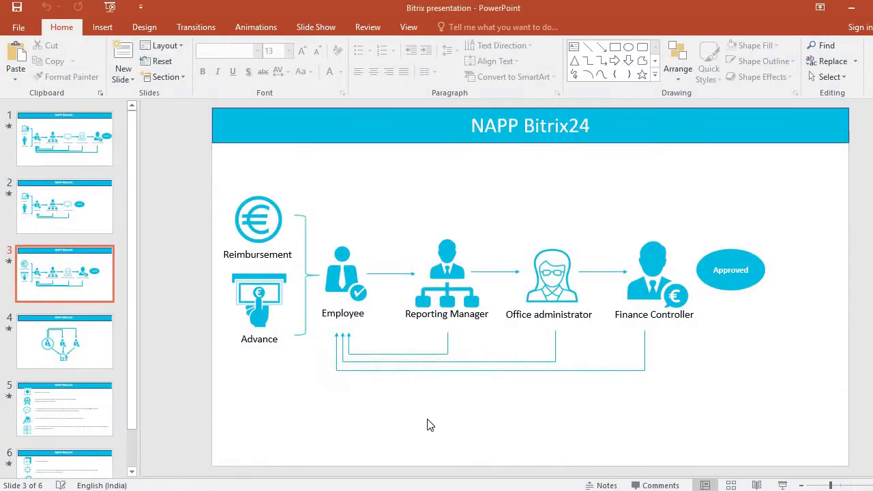
# Step: Switch to the Firefox window, open fairtradenapp.net and log in to the reporting manager's account with the account password
pyautogui.hotkey('alt', 'Tab')
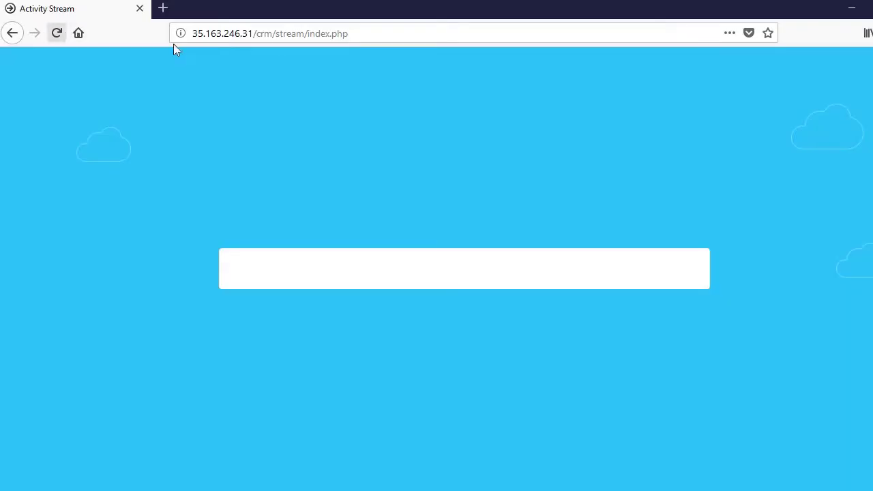
pyautogui.click(317, 35)
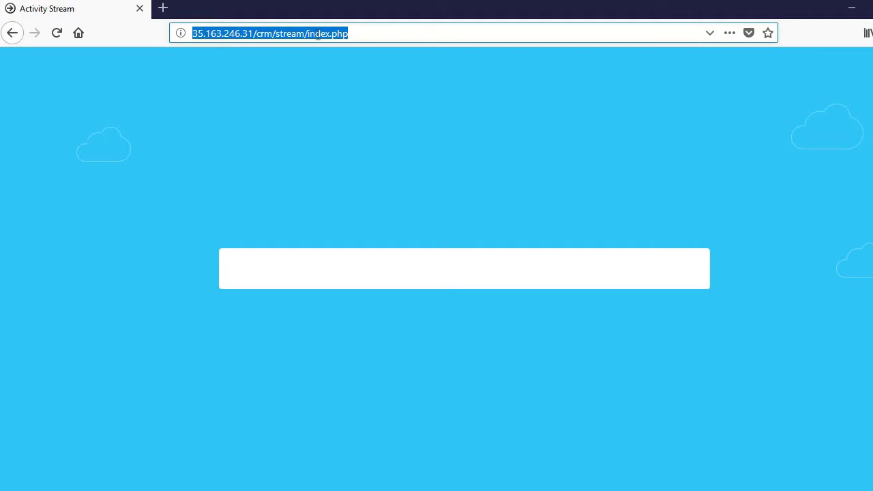
pyautogui.write('fairtradenapp.net/')
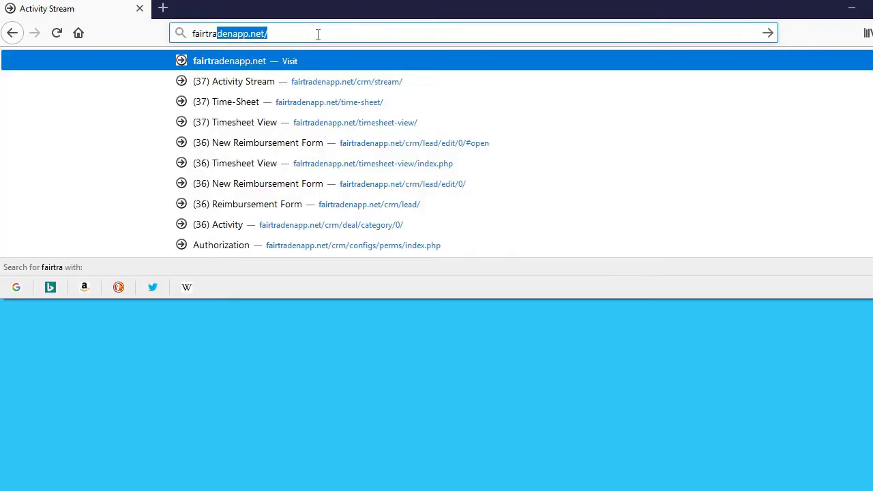
pyautogui.press('Return')
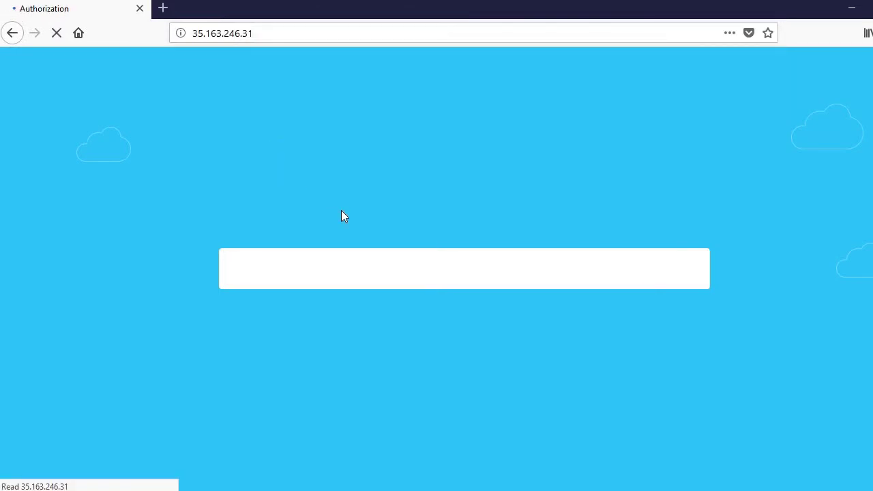
pyautogui.click(356, 279)
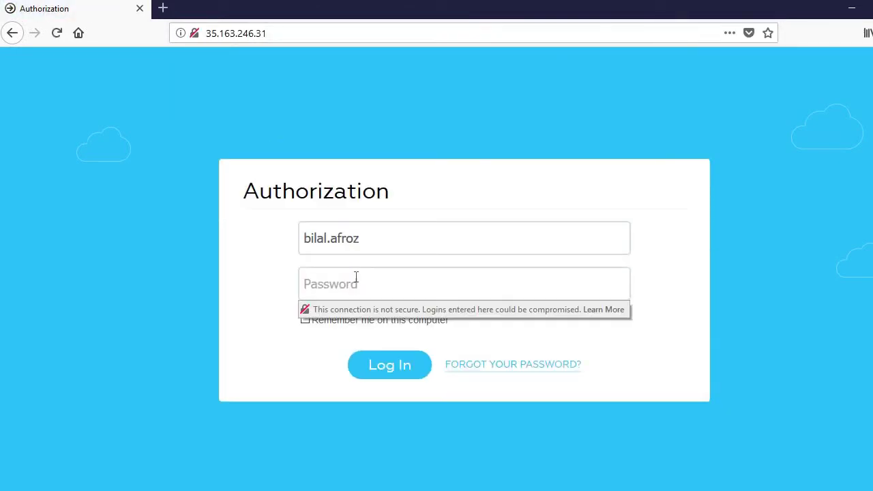
pyautogui.write('••••••')
pyautogui.click(378, 375)
pyautogui.click(382, 155)
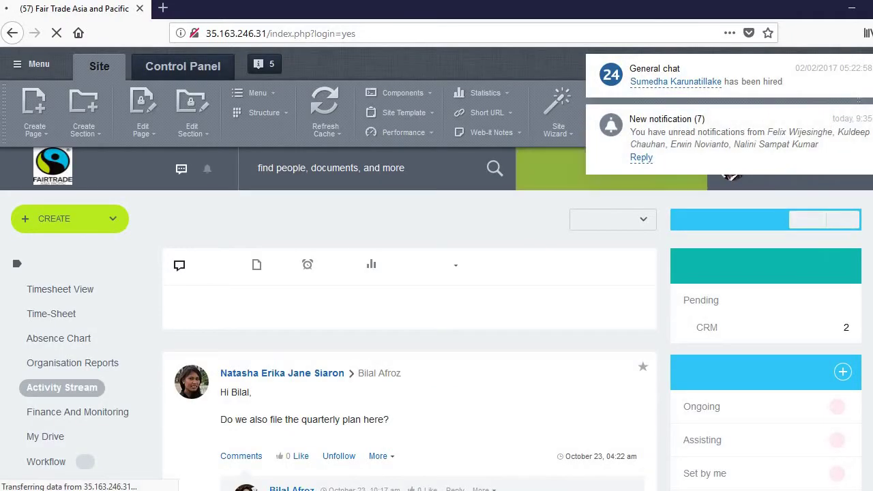
# Step: Open the Workflow assignments and start the approval task for the 25/09/2018 Karachi reimbursement form
pyautogui.scroll(-3, 436, 269)
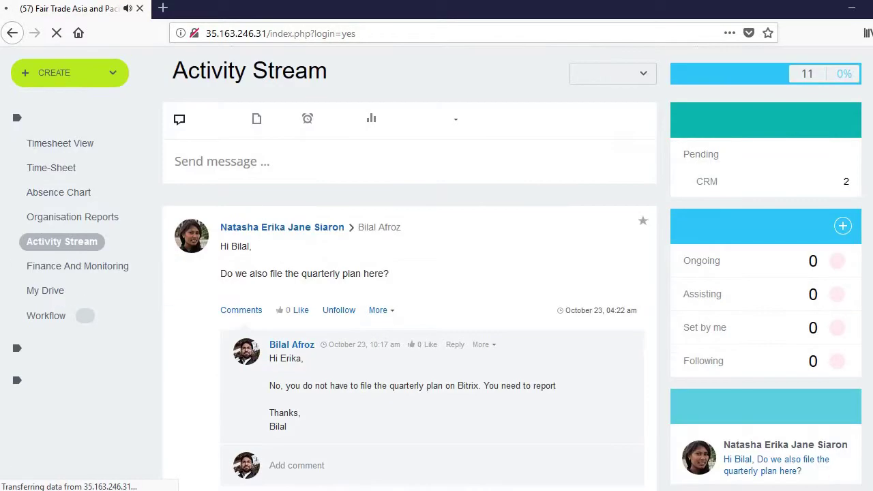
pyautogui.click(52, 321)
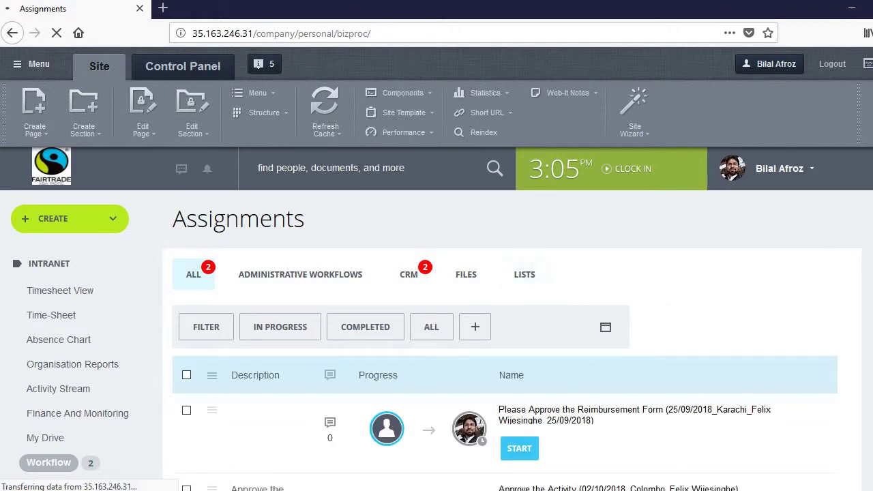
pyautogui.scroll(-3, 674, 288)
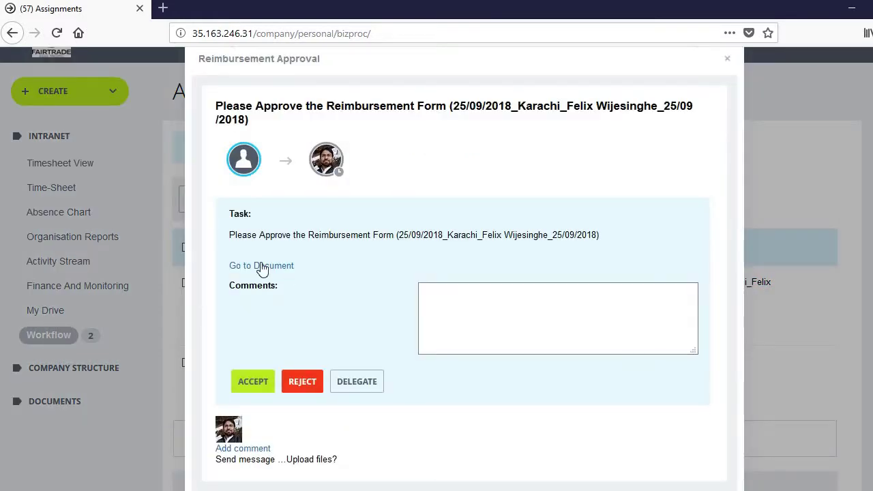
# Step: Open the reimbursement document from the approval task, examine its payment details, attachments and expense entries, and close its browser tab
pyautogui.click(264, 268)
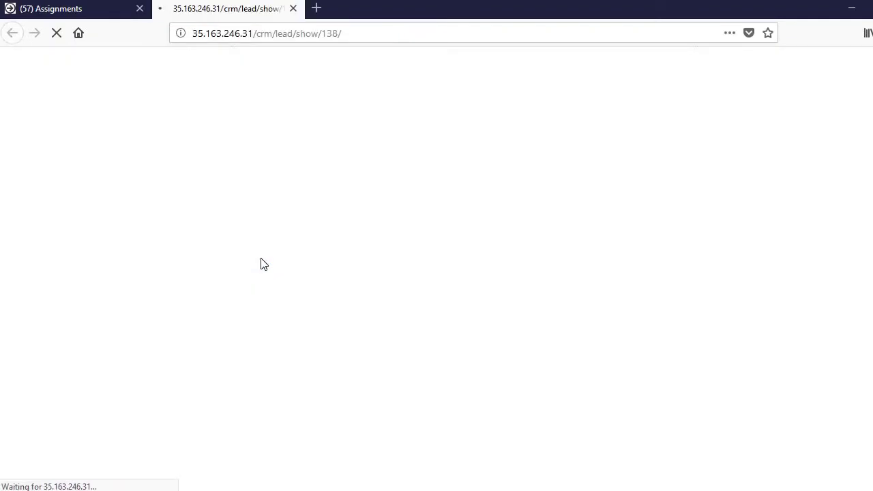
pyautogui.scroll(-10, 511, 307)
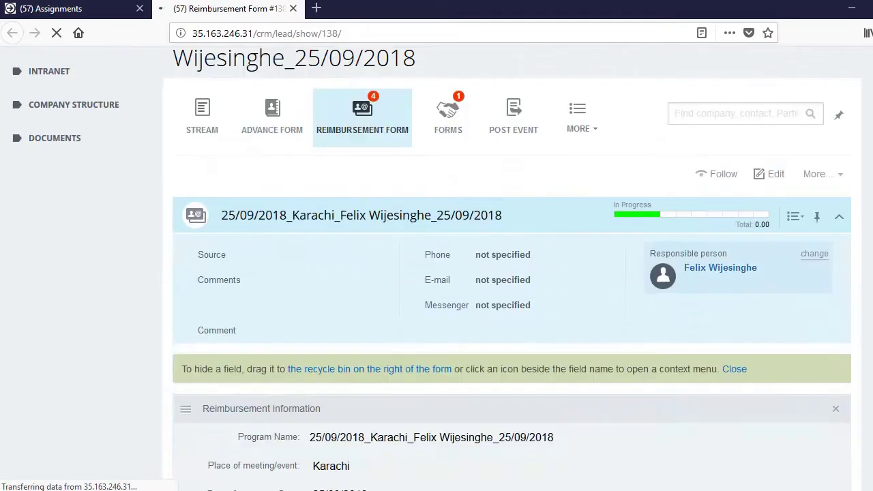
pyautogui.scroll(-6, 512, 307)
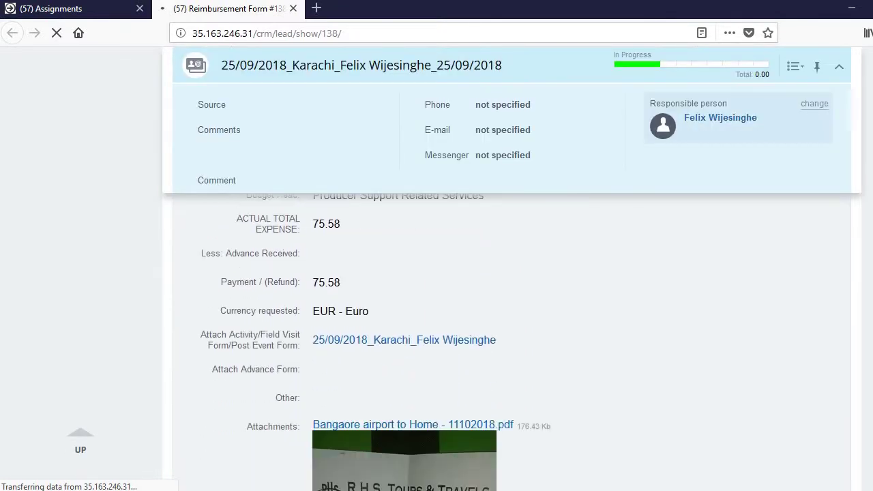
pyautogui.scroll(-8, 512, 307)
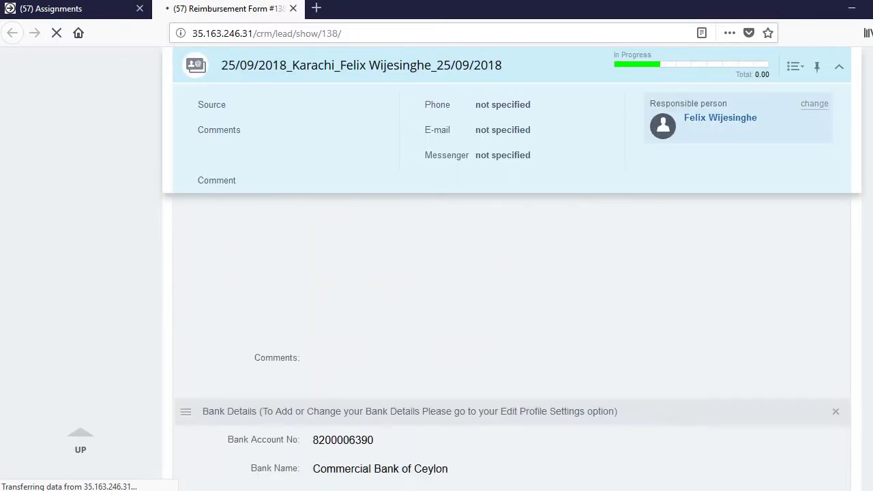
pyautogui.scroll(-10, 512, 307)
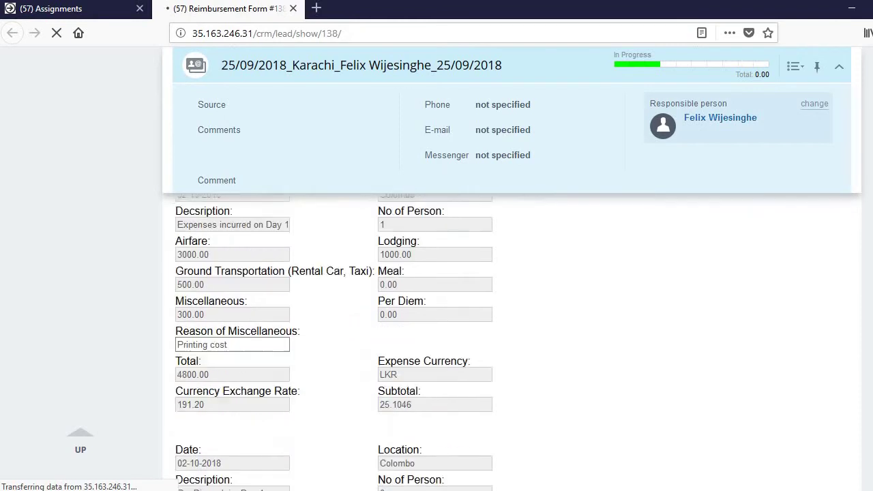
pyautogui.scroll(-10, 436, 307)
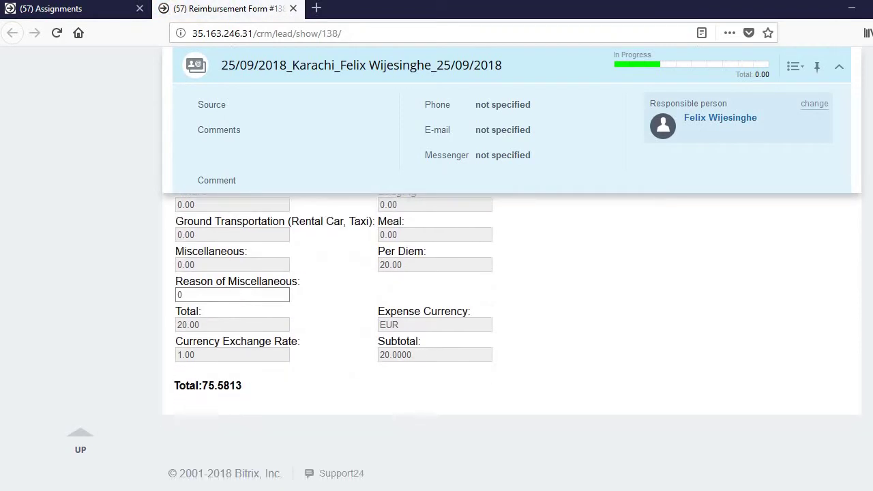
pyautogui.scroll(20, 437, 273)
pyautogui.scroll(1, 436, 268)
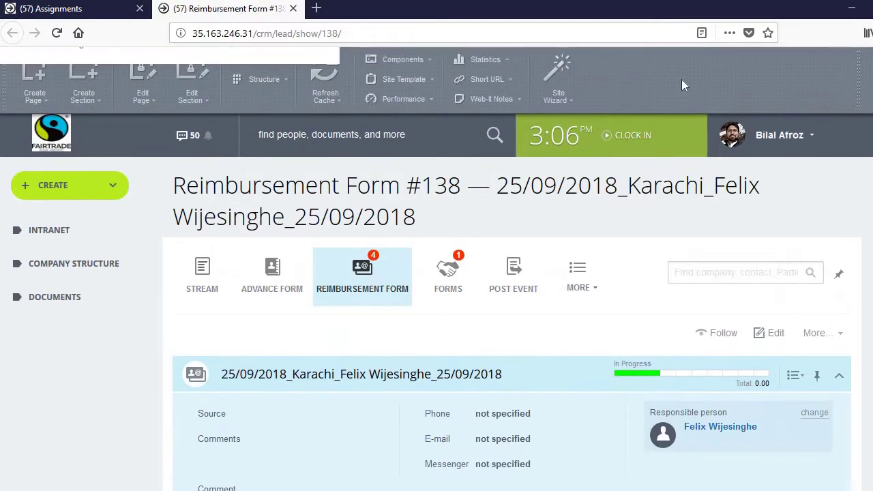
pyautogui.click(293, 9)
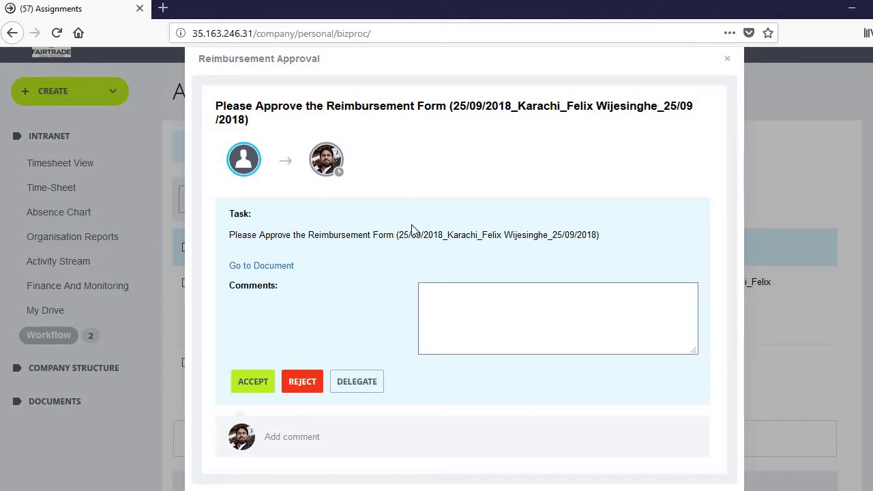
# Step: Reject the Karachi reimbursement form with the comment "comments", and open the manager's Finance And Monitoring section
pyautogui.click(466, 301)
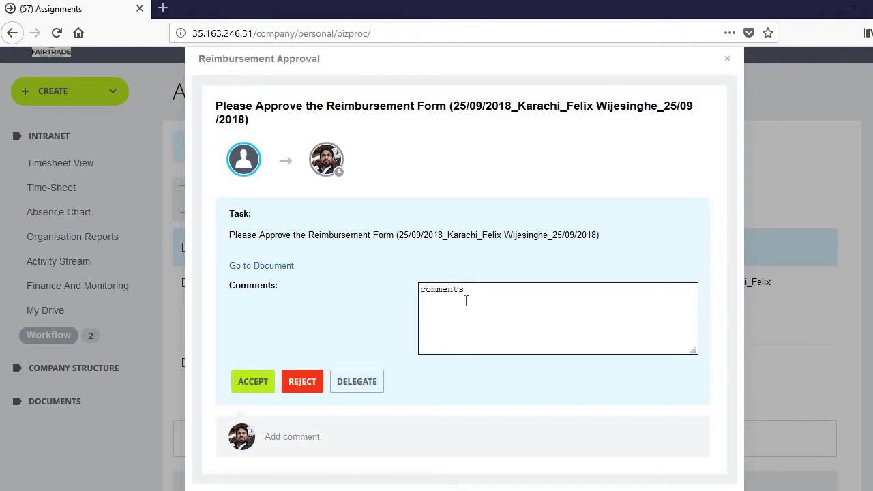
pyautogui.click(303, 384)
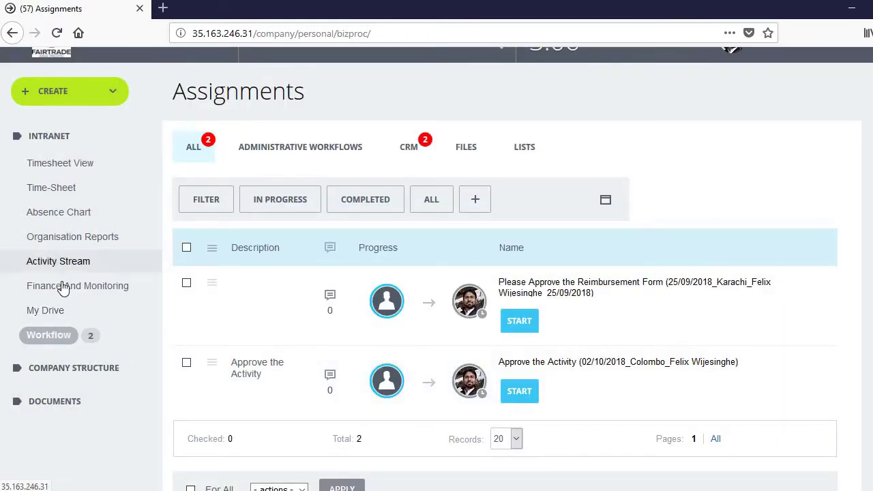
pyautogui.click(63, 288)
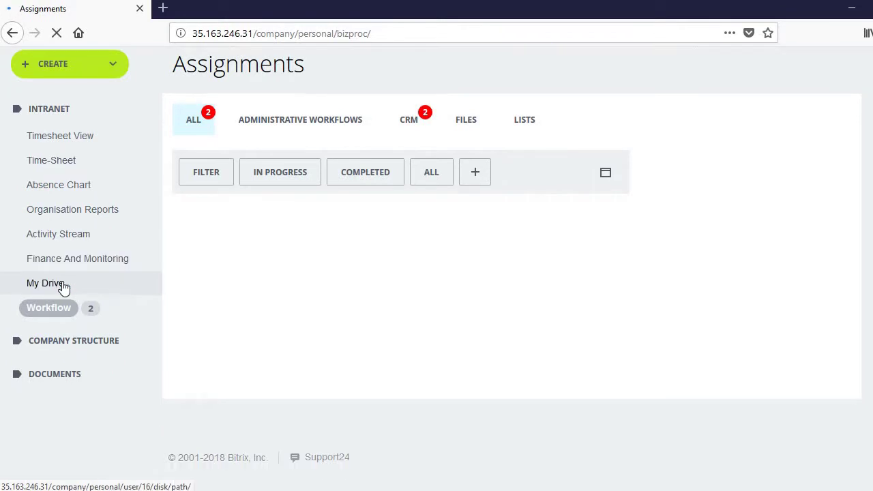
pyautogui.click(74, 266)
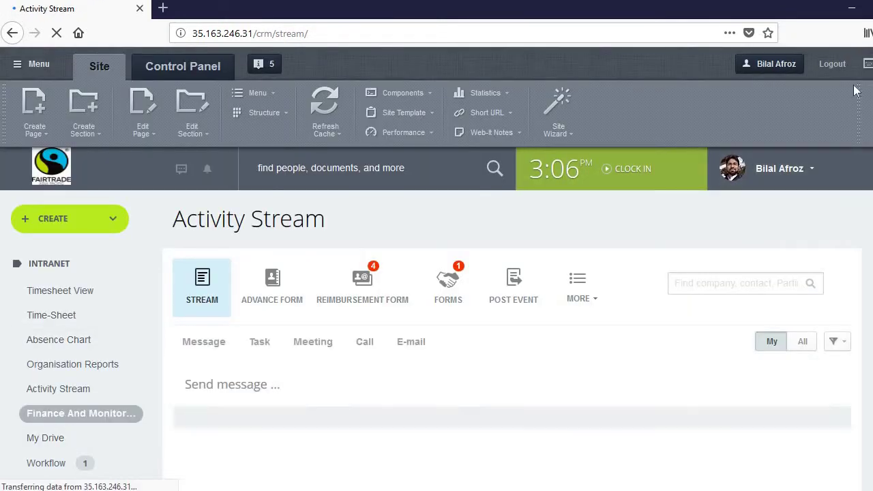
# Step: Switch to the employee's Chrome window, refresh reimbursement form #138, read the latest notifications and close them
pyautogui.click(855, 8)
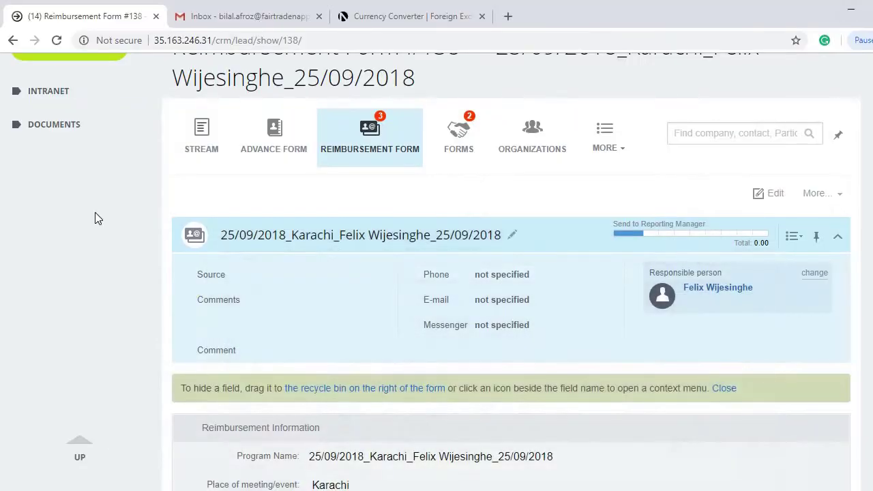
pyautogui.click(56, 42)
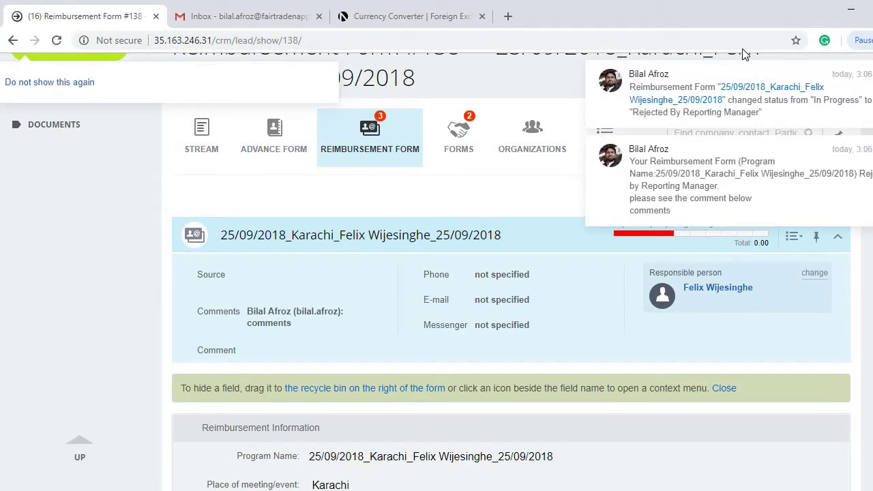
pyautogui.moveTo(801, 22); pyautogui.dragTo(742, 22)
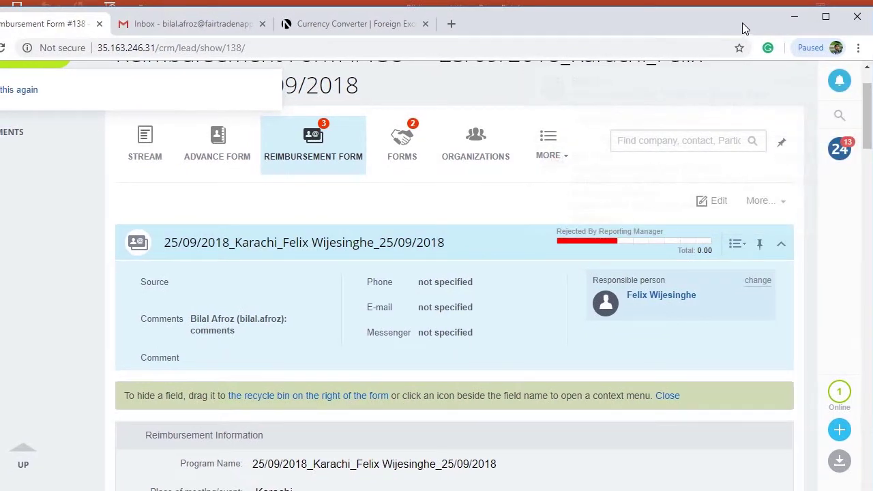
pyautogui.click(836, 83)
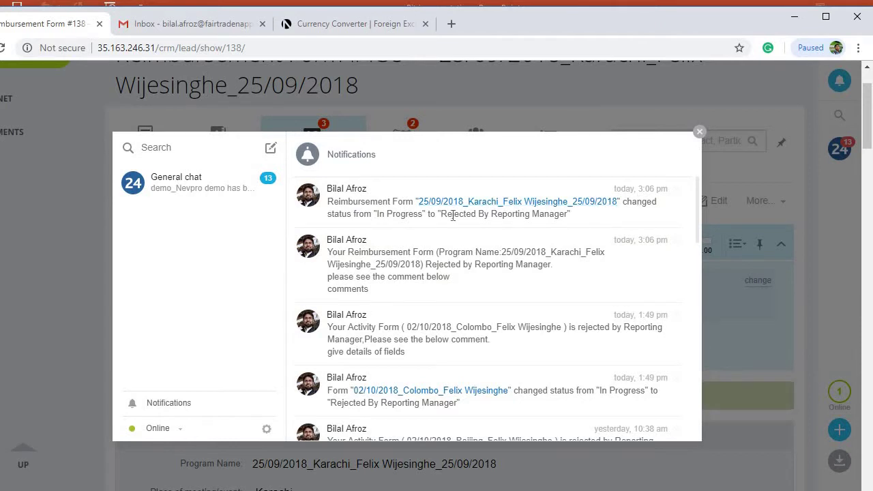
pyautogui.click(699, 132)
pyautogui.moveTo(669, 17); pyautogui.dragTo(706, 11)
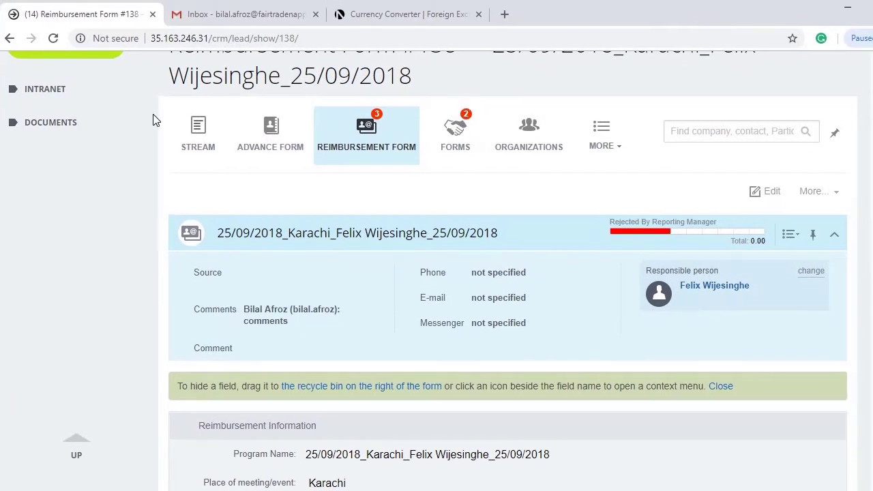
# Step: Find the latest status entry in the Finance And Monitoring stream, open its Karachi reimbursement form and read the manager's comment
pyautogui.click(39, 91)
pyautogui.click(45, 194)
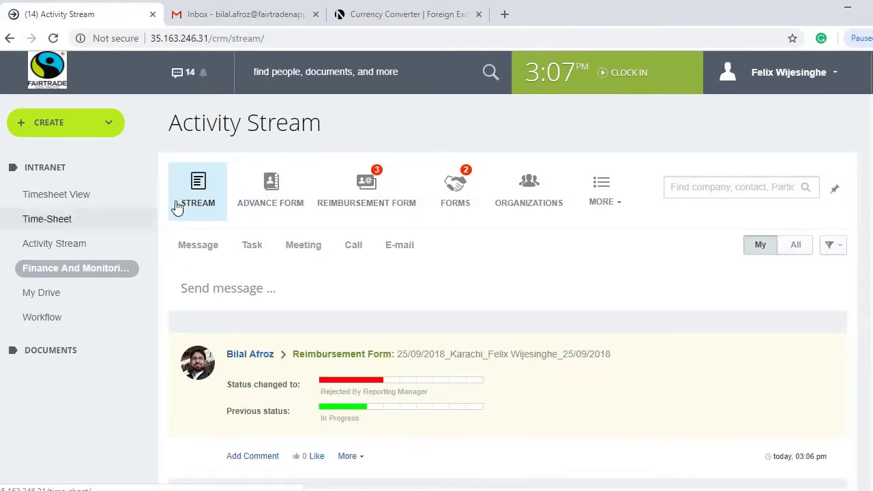
pyautogui.scroll(-3, 277, 197)
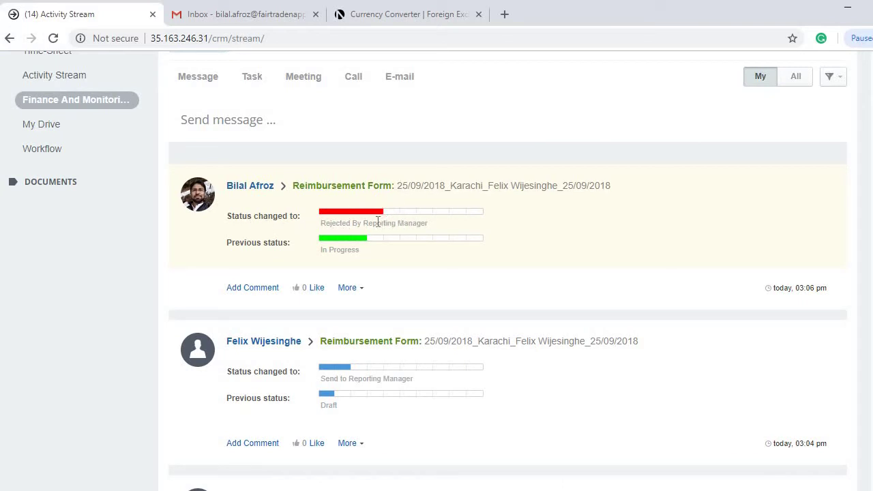
pyautogui.click(453, 193)
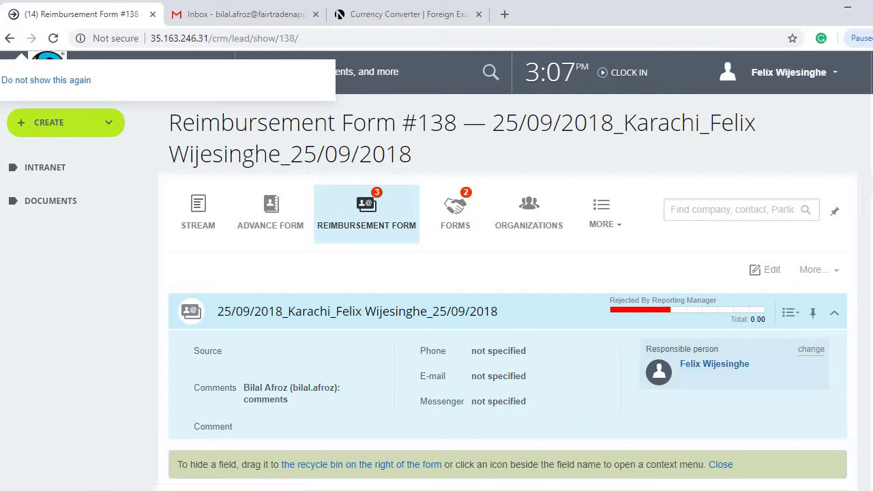
pyautogui.scroll(-2, 231, 295)
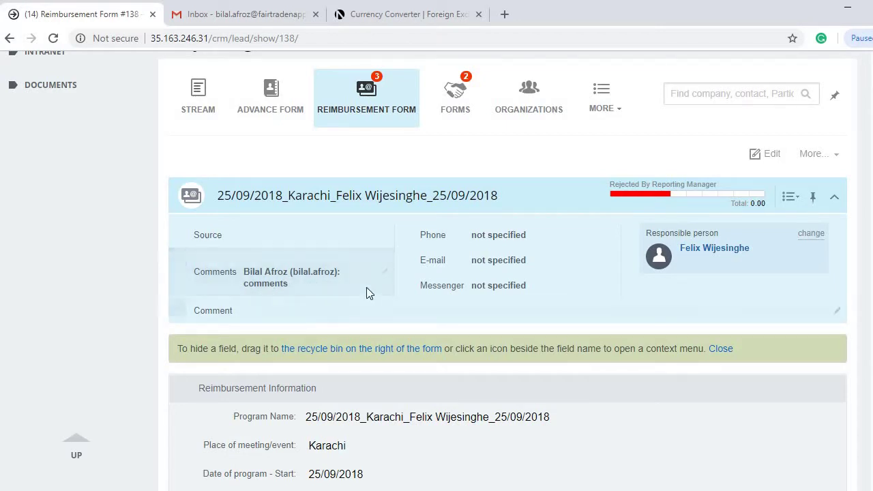
# Step: Edit the reimbursement form, set the meal cost of the 02-10-2018 "Expenses incurred on Day 1" entry to 200, and save the form
pyautogui.click(770, 164)
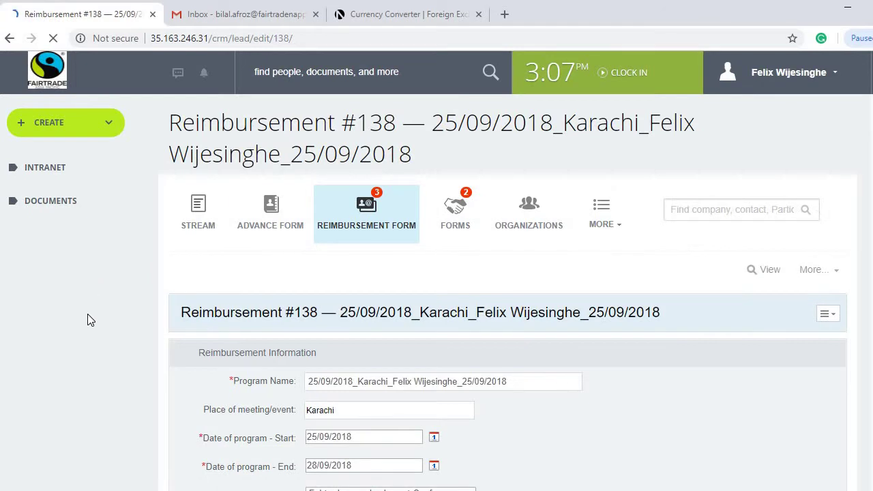
pyautogui.scroll(-10, 502, 273)
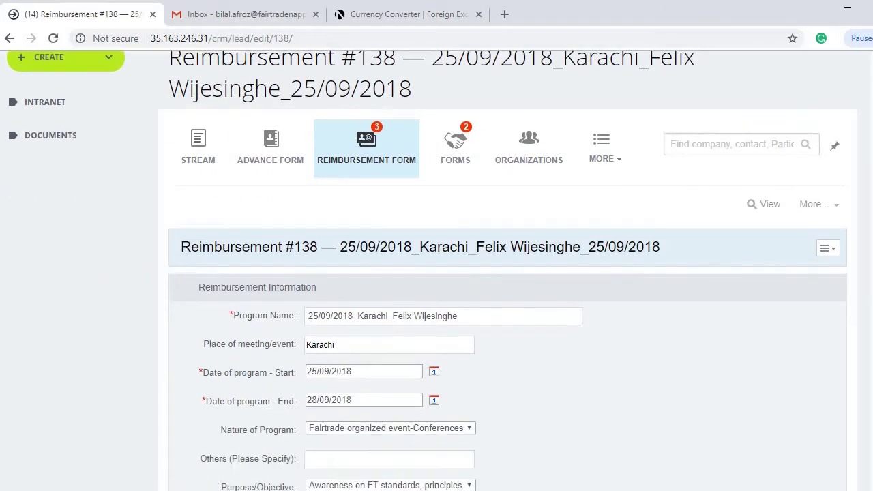
pyautogui.scroll(-15, 502, 273)
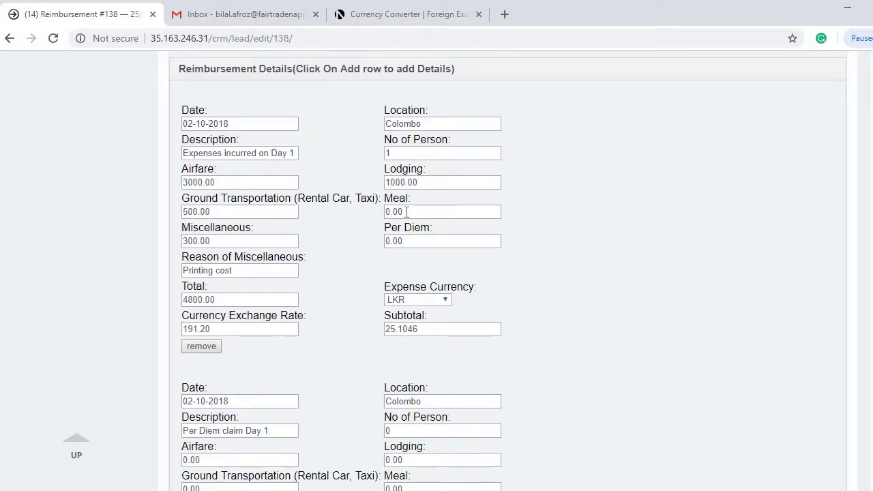
pyautogui.moveTo(407, 212); pyautogui.dragTo(373, 215)
pyautogui.write('200')
pyautogui.click(126, 236)
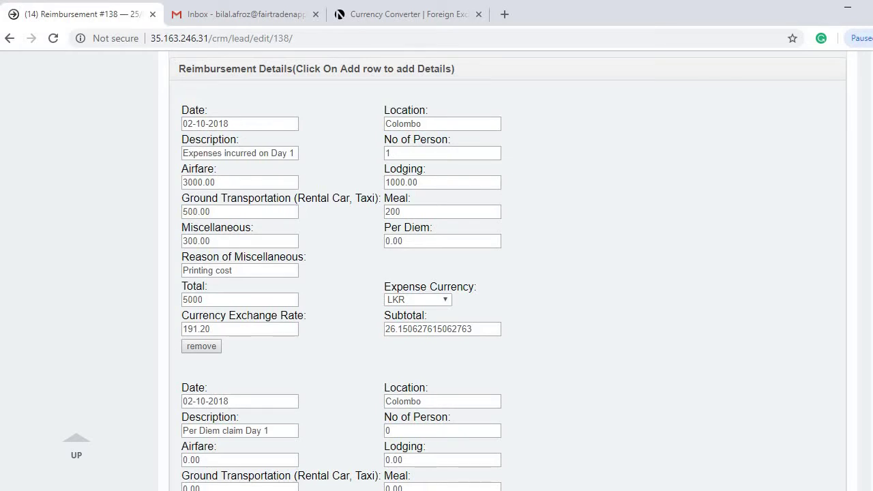
pyautogui.scroll(-13, 437, 273)
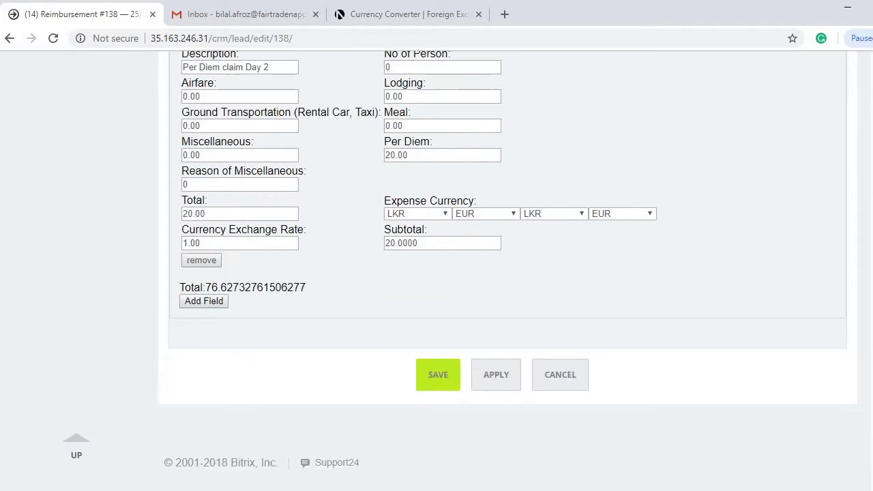
pyautogui.click(444, 375)
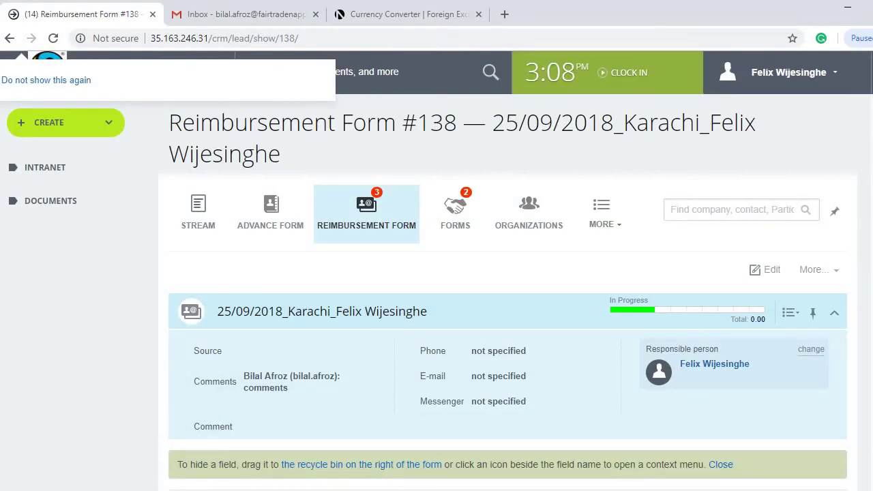
# Step: Check the saved form's attachments, bank details, Day 1 expense entry and current stage
pyautogui.scroll(-10, 436, 342)
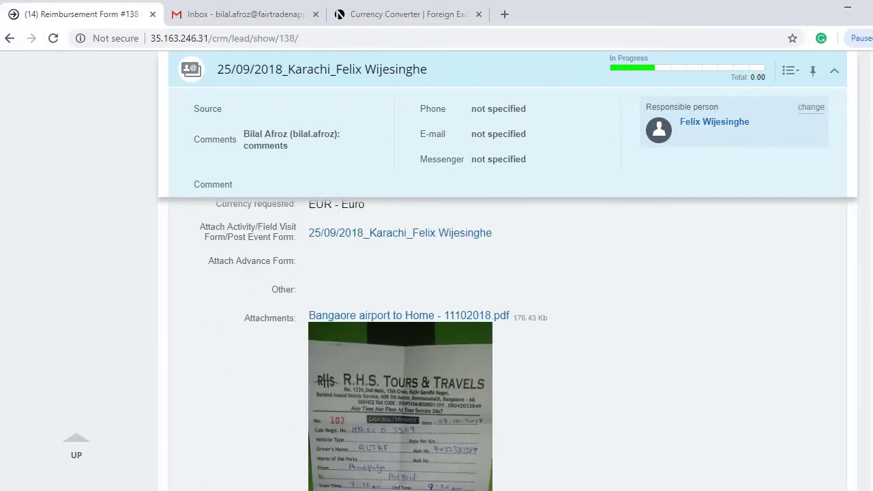
pyautogui.scroll(-9, 436, 341)
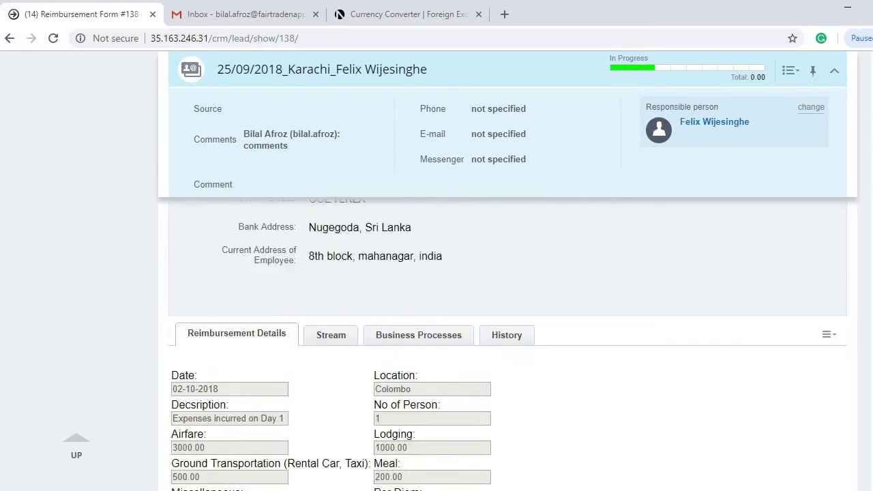
pyautogui.scroll(-3, 437, 341)
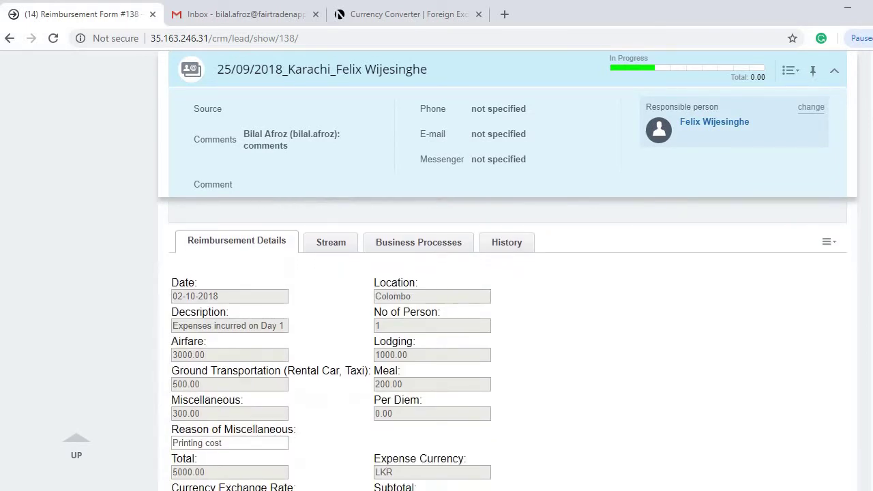
pyautogui.scroll(20, 437, 342)
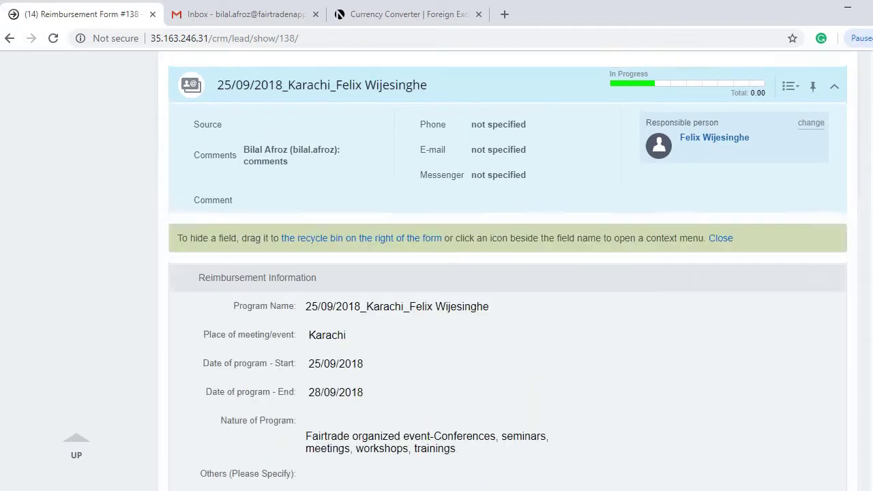
pyautogui.scroll(5, 386, 245)
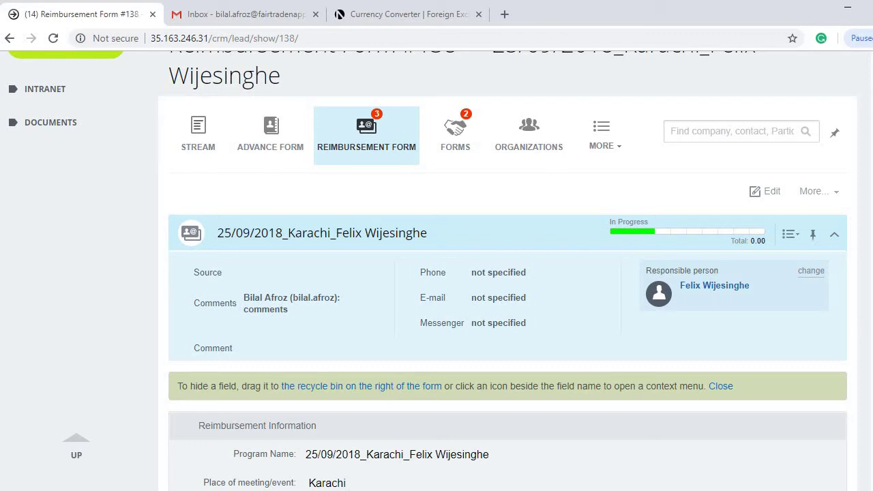
pyautogui.scroll(2, 437, 273)
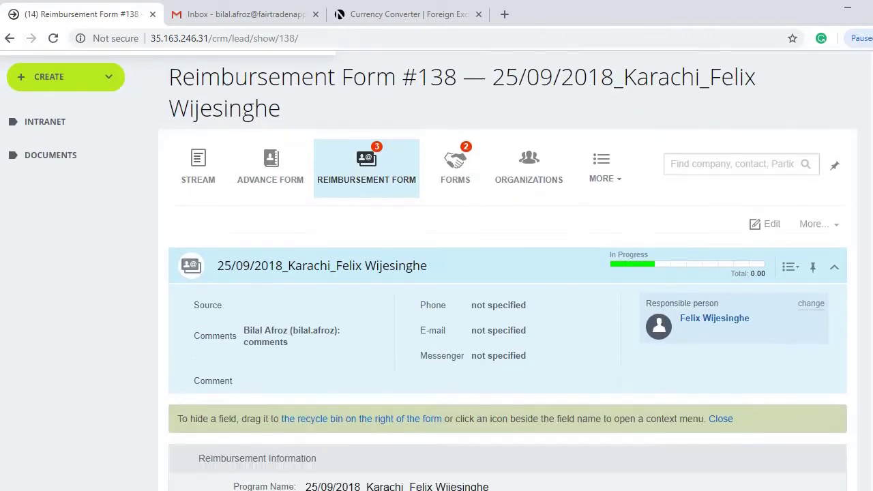
pyautogui.scroll(1, 252, 284)
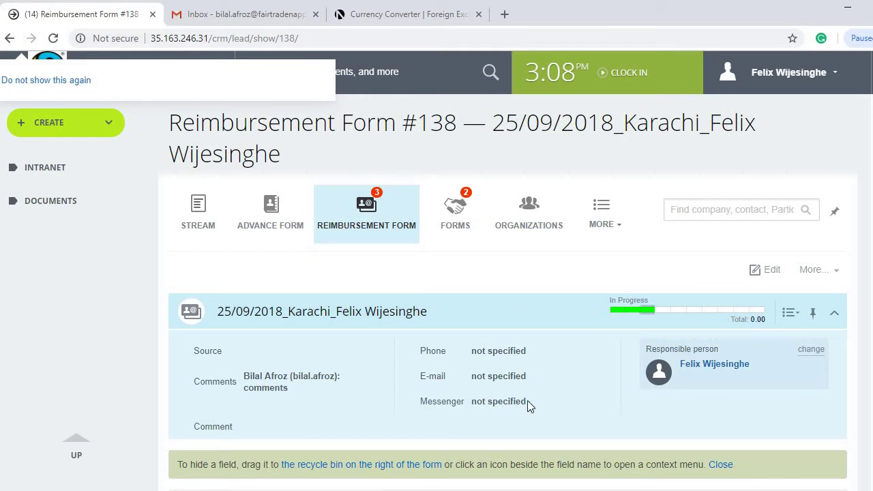
# Step: Switch to the PowerPoint presentation and trace slide 3's approval flow from Reporting Manager through Office administrator to Finance Controller
pyautogui.click(554, 456)
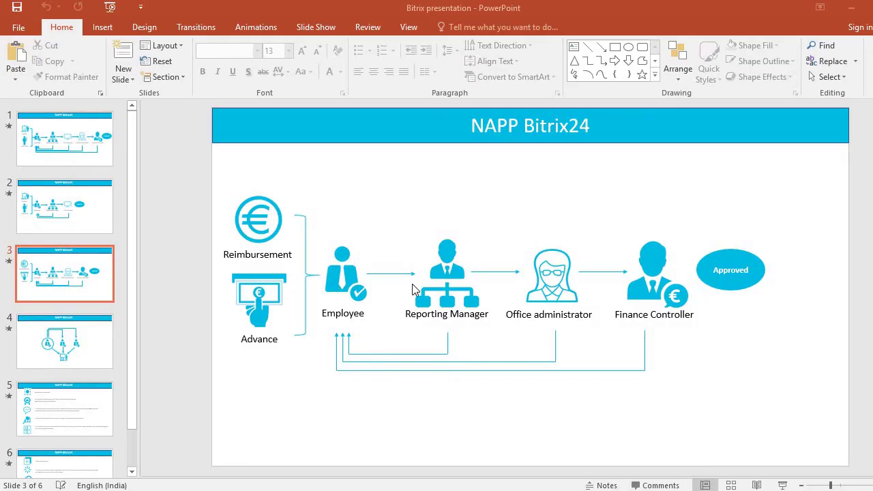
pyautogui.click(435, 276)
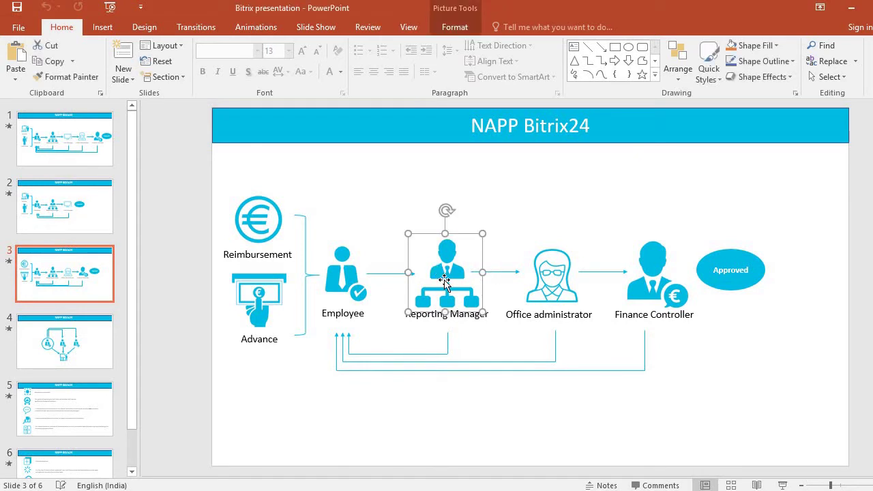
pyautogui.click(552, 280)
pyautogui.click(652, 276)
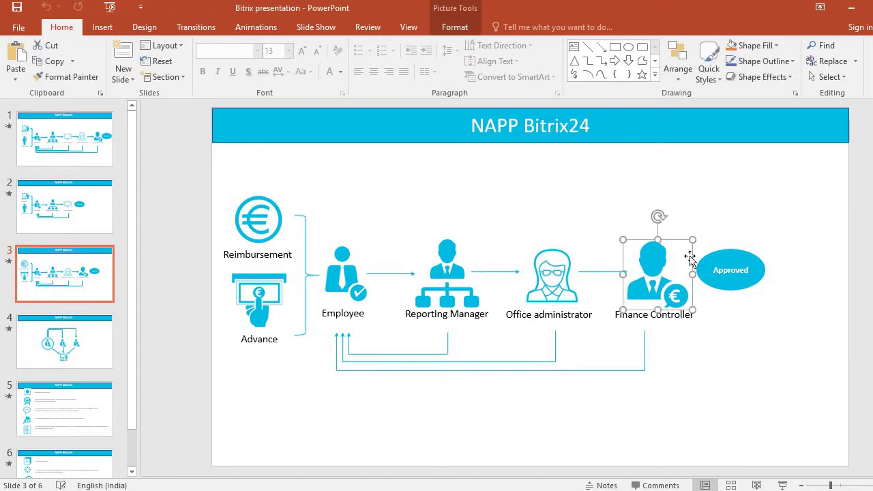
pyautogui.click(755, 336)
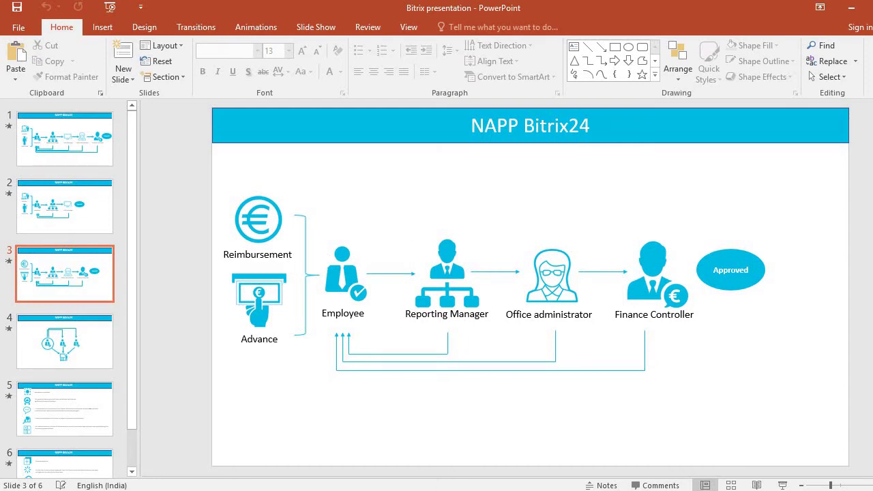
# Step: Return to the employee's Chrome window, expand the Intranet section and look over the reimbursement form's stage and general information
pyautogui.hotkey('alt', 'Tab')
pyautogui.click(92, 295)
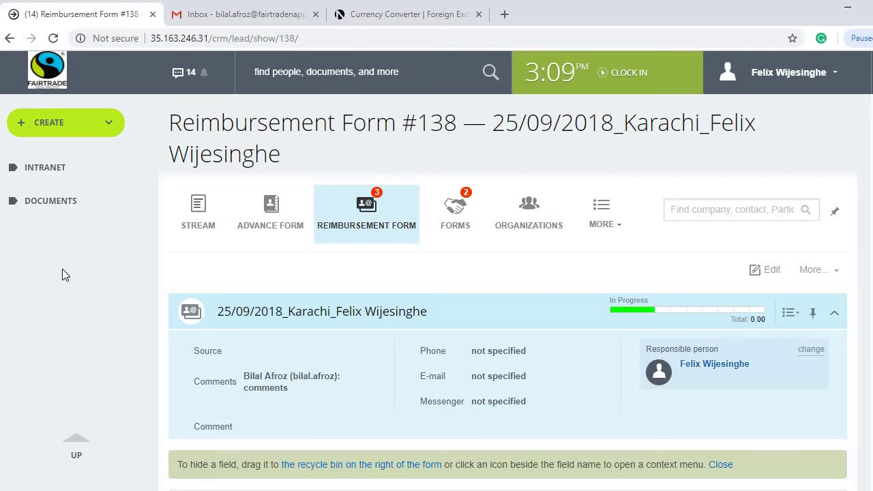
pyautogui.click(42, 172)
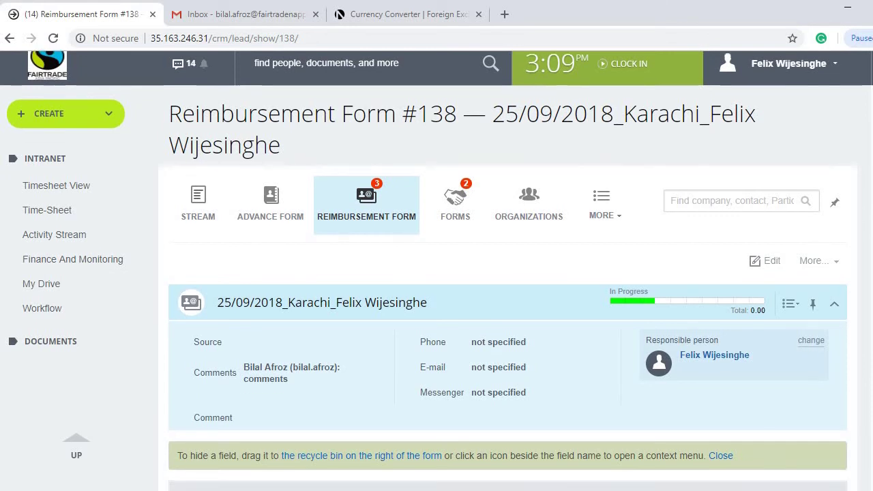
pyautogui.scroll(-3, 437, 270)
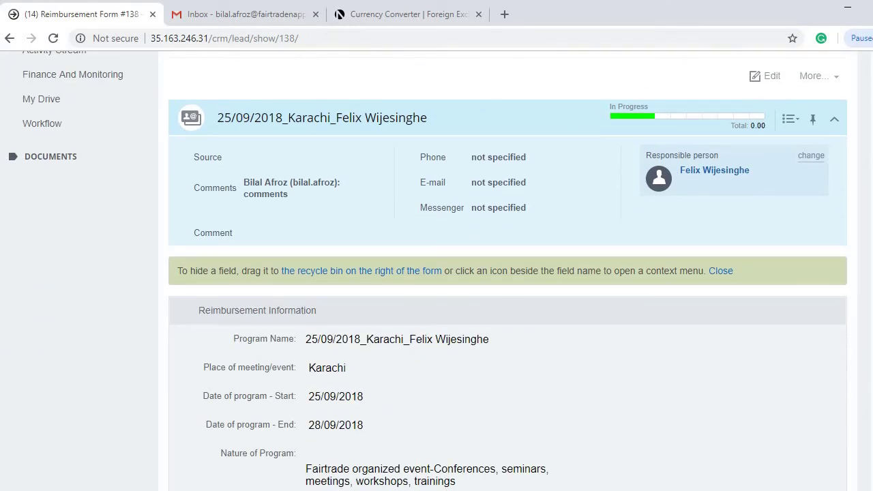
pyautogui.scroll(3, 437, 270)
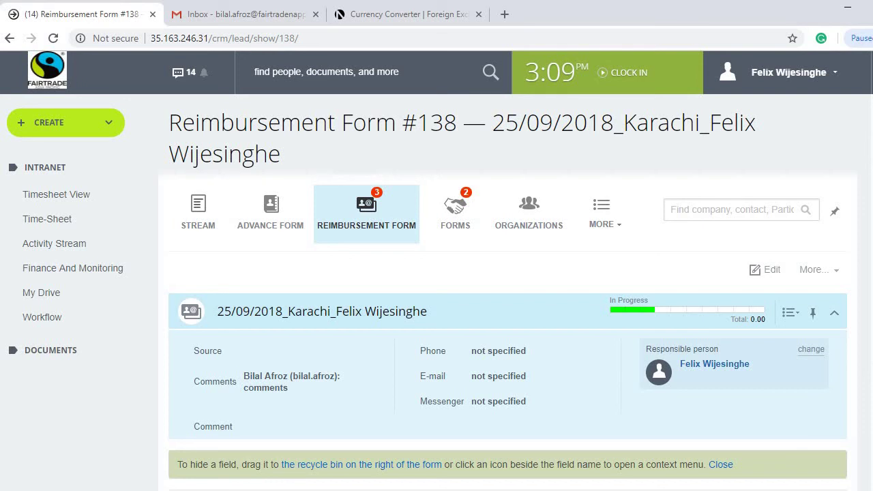
pyautogui.scroll(-2, 437, 270)
pyautogui.scroll(2, 437, 270)
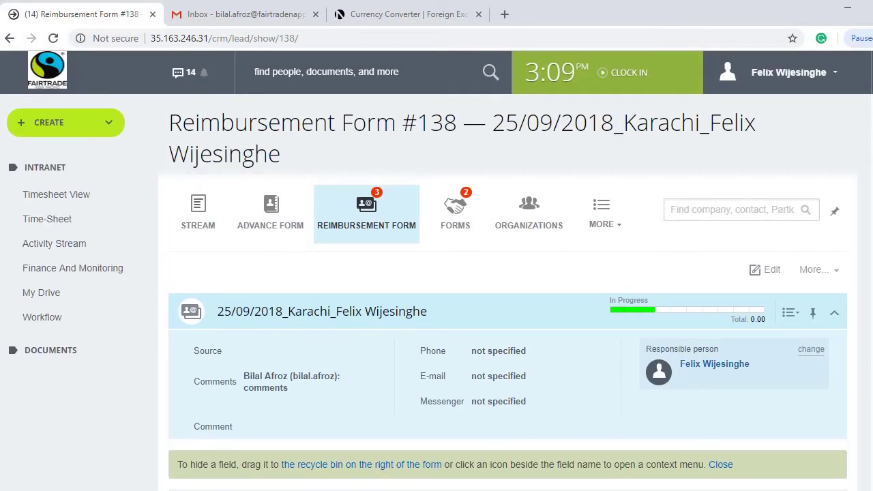